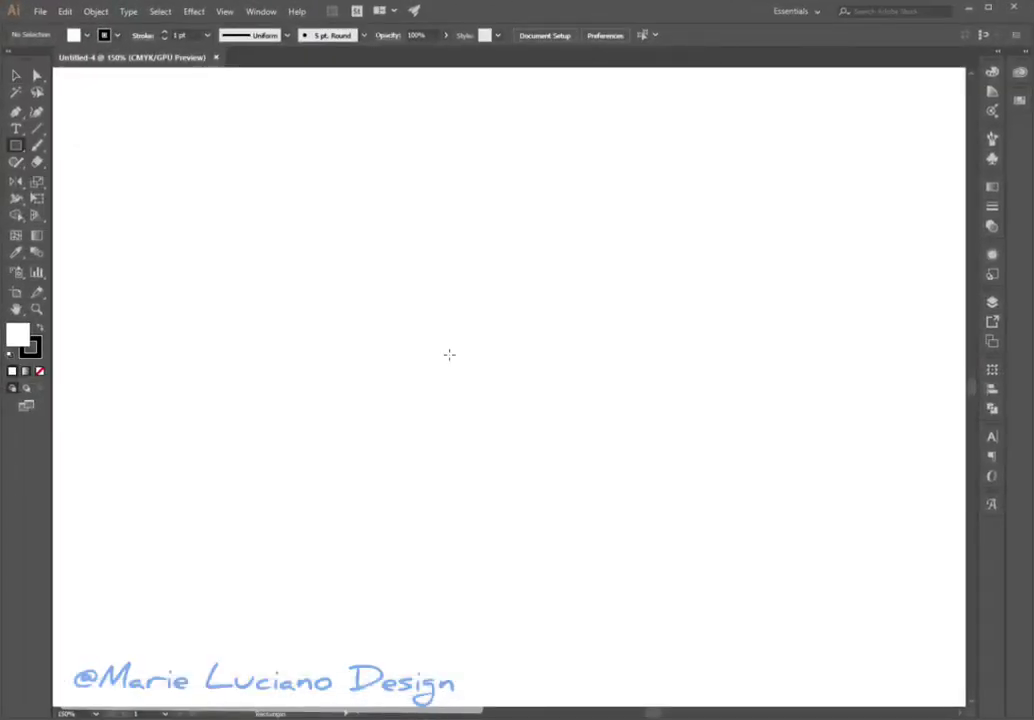
Draw a tall bottle-body rectangle and round its top and bottom corners.
{"action": "left_click_drag", "start_coordinate": [451, 349], "coordinate": [504, 577]}
{"action": "key", "text": "v"}
{"action": "left_click", "coordinate": [299, 204]}
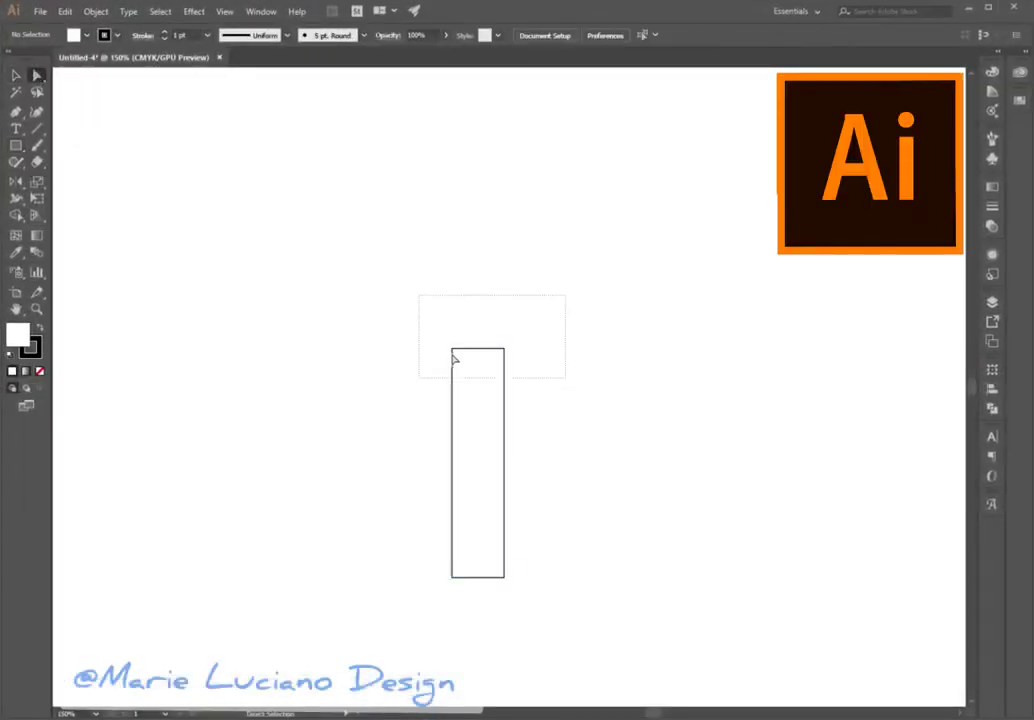
{"action": "left_click_drag", "start_coordinate": [458, 360], "coordinate": [473, 369]}
{"action": "left_click_drag", "start_coordinate": [385, 558], "coordinate": [593, 630]}
{"action": "left_click_drag", "start_coordinate": [460, 568], "coordinate": [470, 560]}
{"action": "left_click", "coordinate": [455, 637]}
Add a small neck rectangle on top of the bottle body.
{"action": "key", "text": "m"}
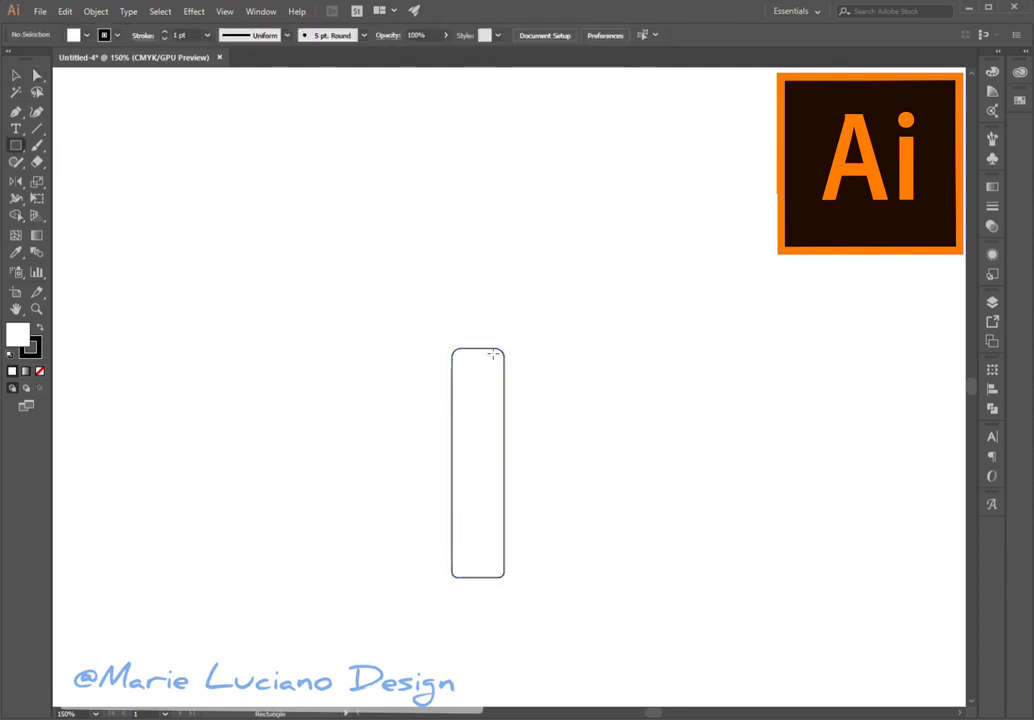
{"action": "left_click_drag", "start_coordinate": [496, 341], "coordinate": [480, 310]}
{"action": "key", "text": "v"}
{"action": "left_click", "coordinate": [450, 384]}
{"action": "key", "text": "v"}
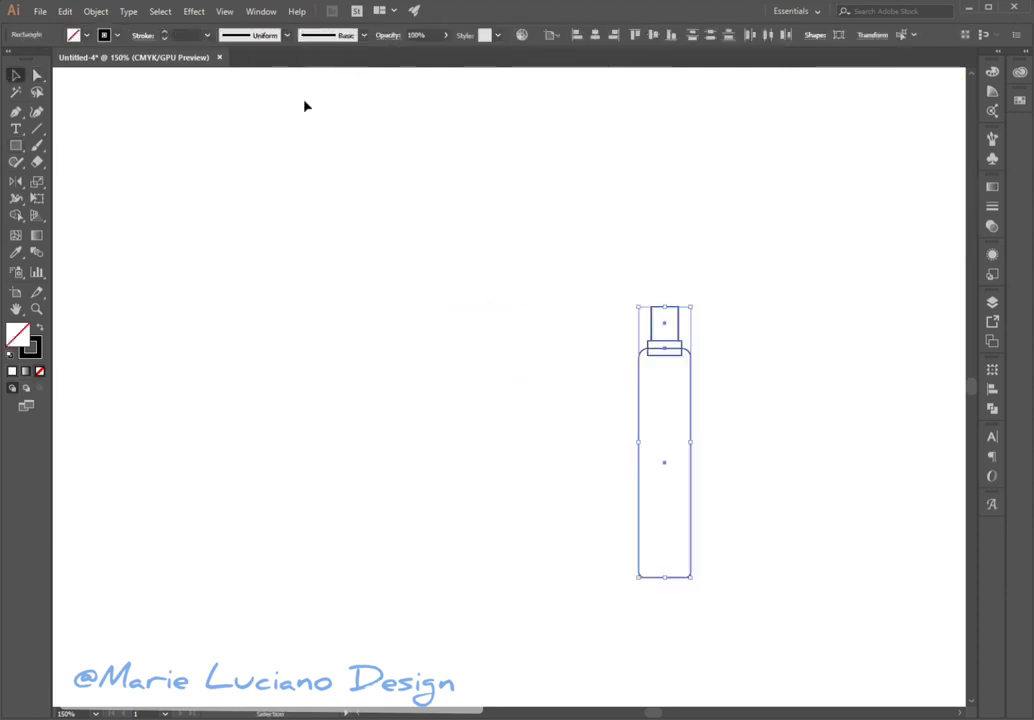
{"action": "left_click", "coordinate": [611, 444]}
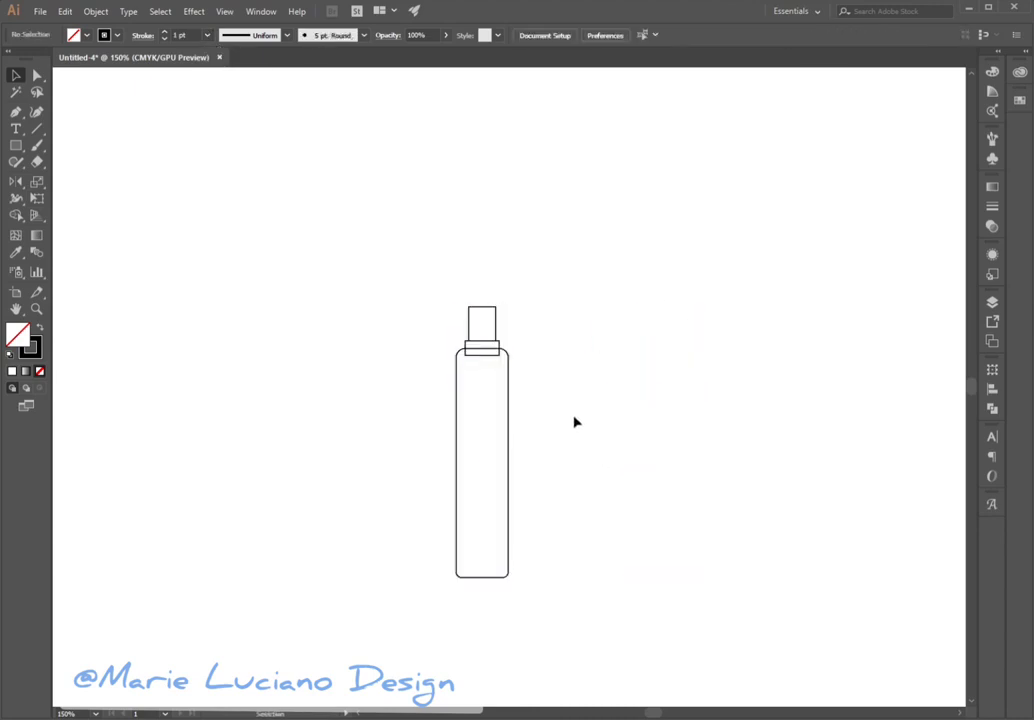
Unite body and neck into one outline and round the neck's top corners.
{"action": "key", "text": "ctrl+a"}
{"action": "key", "text": "shift+ctrl+F9"}
{"action": "left_click", "coordinate": [828, 397]}
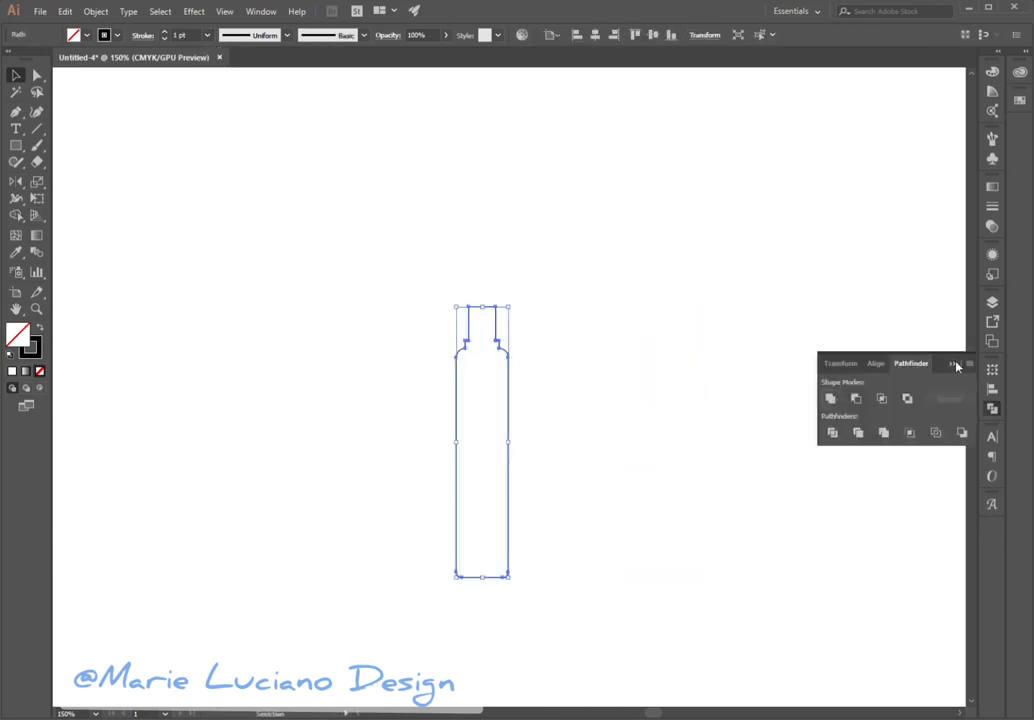
{"action": "key", "text": "shift+ctrl+F9"}
{"action": "key", "text": "a"}
{"action": "left_click", "coordinate": [427, 345]}
{"action": "left_click_drag", "start_coordinate": [539, 351], "coordinate": [539, 351]}
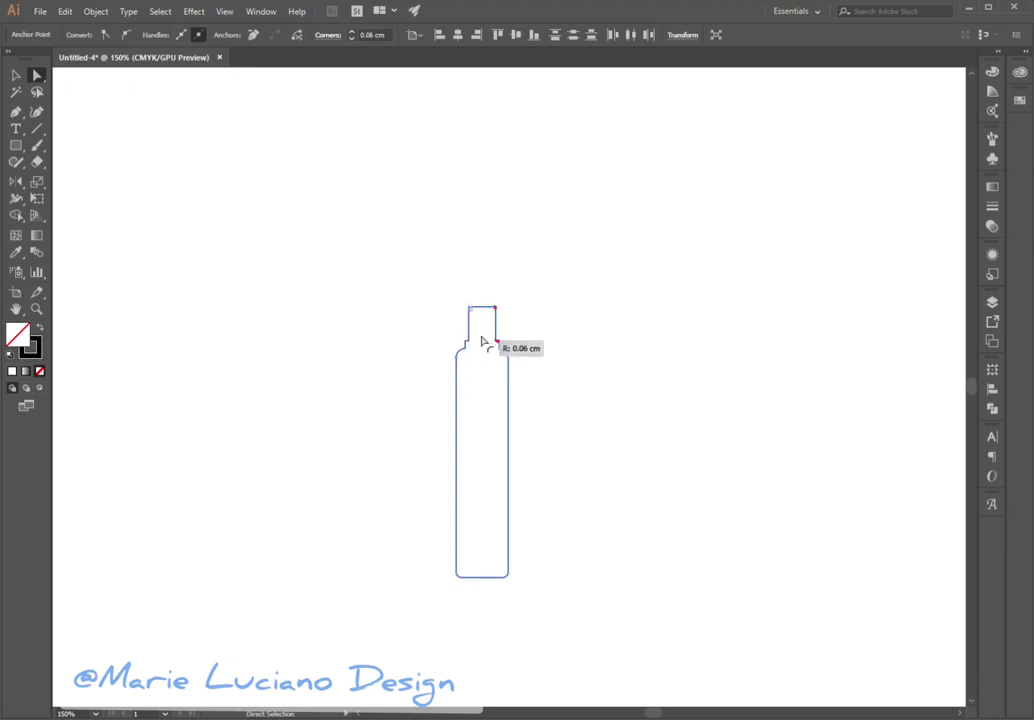
{"action": "left_click", "coordinate": [560, 356]}
Draw a rounded bar across the neck as a screw thread.
{"action": "scroll", "coordinate": [474, 332], "scroll_direction": "up", "scroll_amount": 3}
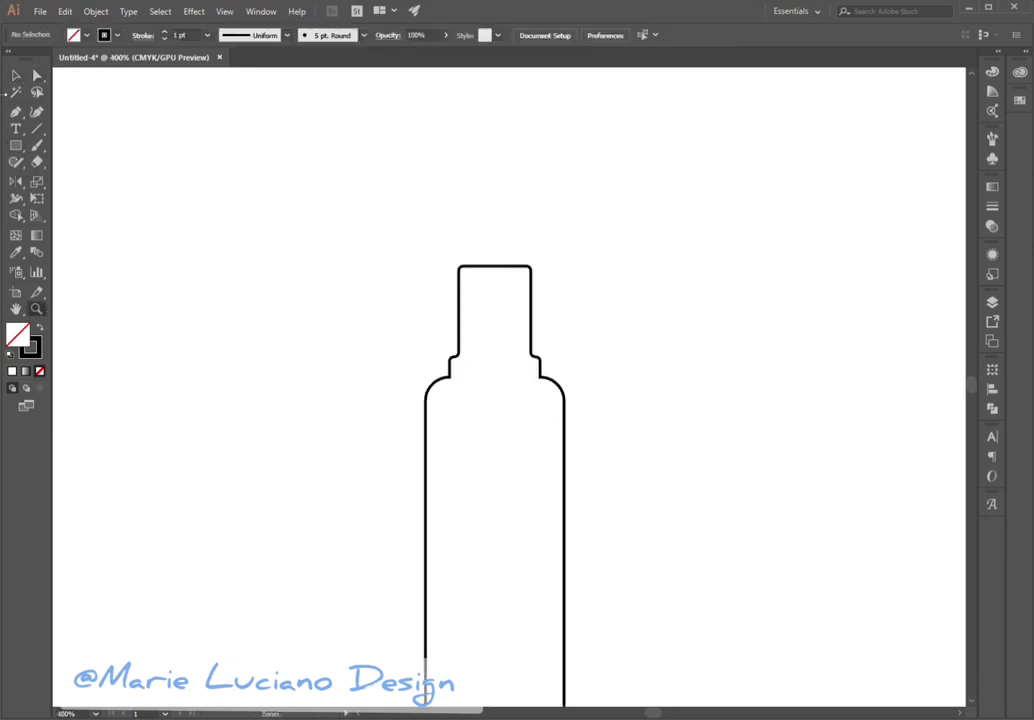
{"action": "left_click", "coordinate": [15, 145]}
{"action": "left_click", "coordinate": [80, 145]}
{"action": "key", "text": "a"}
{"action": "left_click_drag", "start_coordinate": [535, 291], "coordinate": [499, 327]}
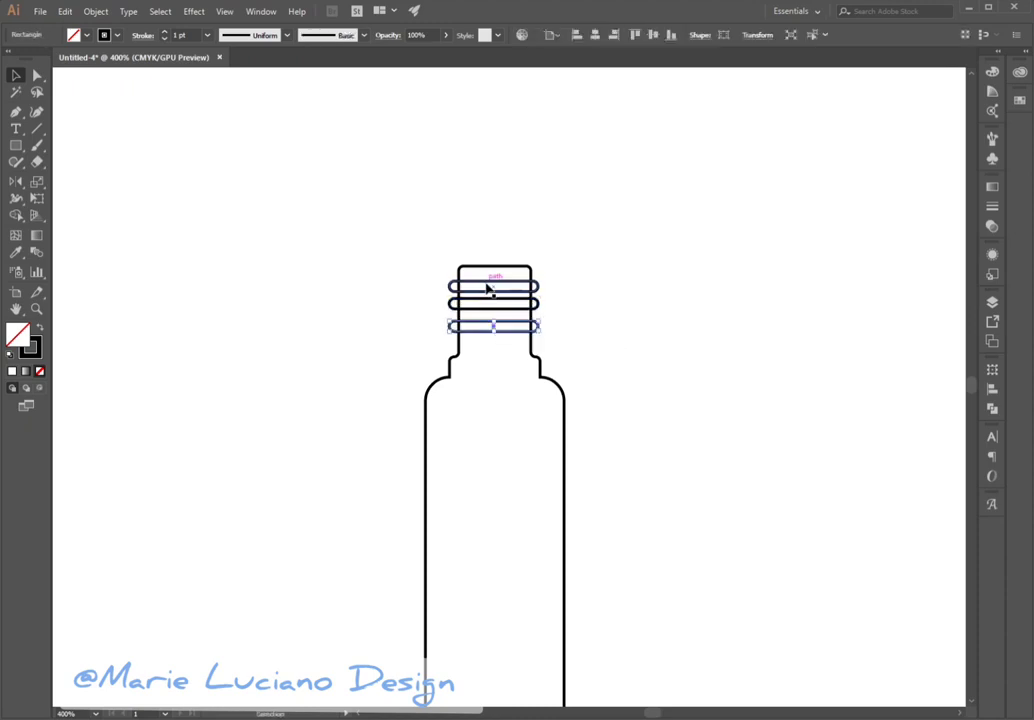
Align the three thread bars on the neck and unite them with the bottle outline.
{"action": "left_click", "coordinate": [551, 35]}
{"action": "left_click_drag", "start_coordinate": [309, 194], "coordinate": [662, 549]}
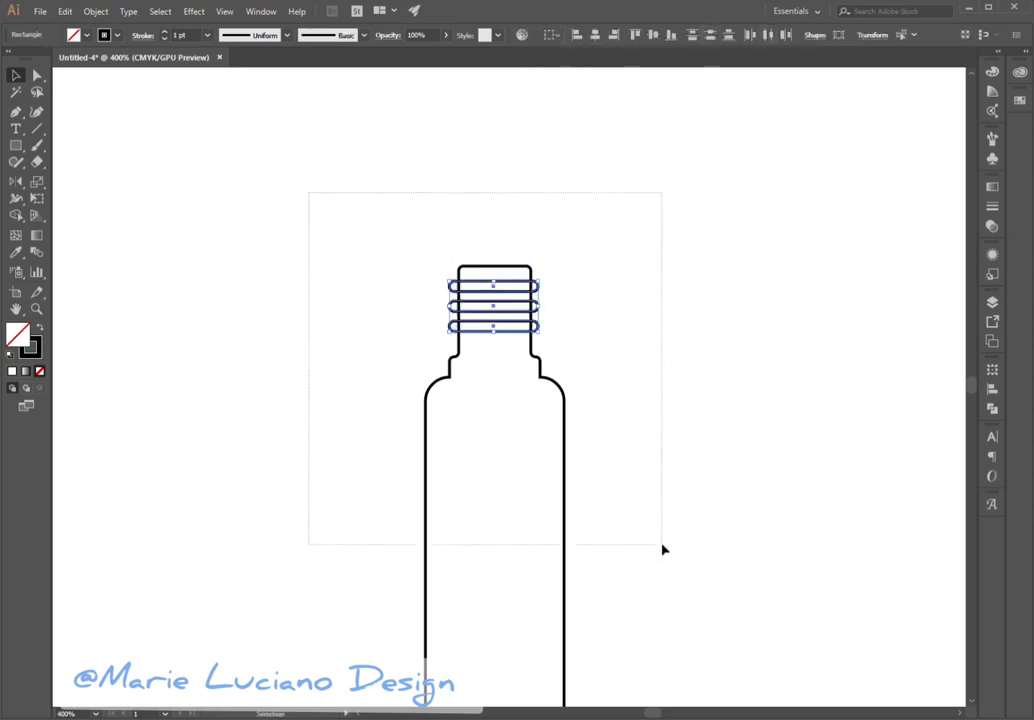
{"action": "left_click", "coordinate": [992, 408]}
{"action": "left_click", "coordinate": [967, 366]}
{"action": "left_click", "coordinate": [781, 399]}
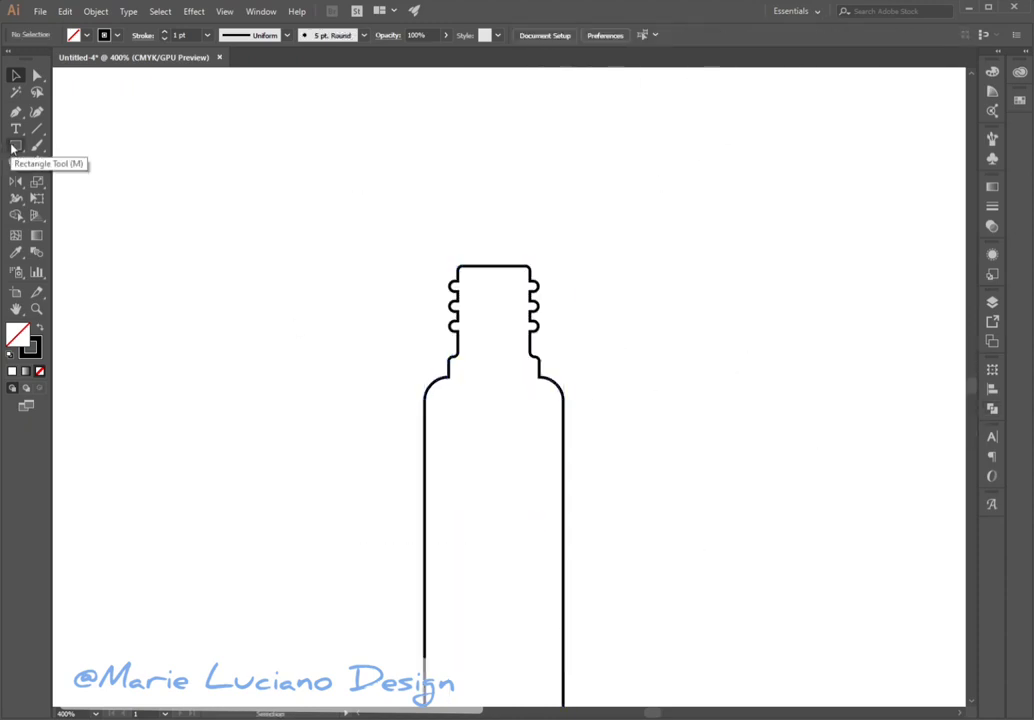
Draw a cap rectangle over the bottle top and round its corners.
{"action": "left_click", "coordinate": [286, 320], "text": "alt"}
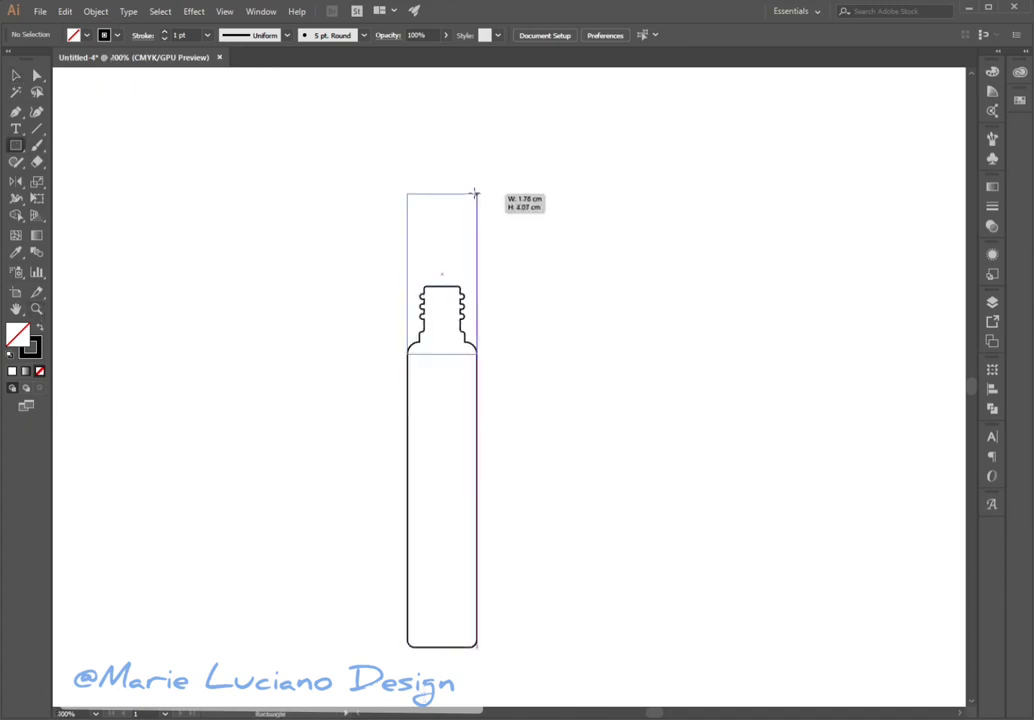
{"action": "left_click_drag", "start_coordinate": [476, 150], "coordinate": [477, 141]}
{"action": "key", "text": "v"}
{"action": "left_click", "coordinate": [576, 386]}
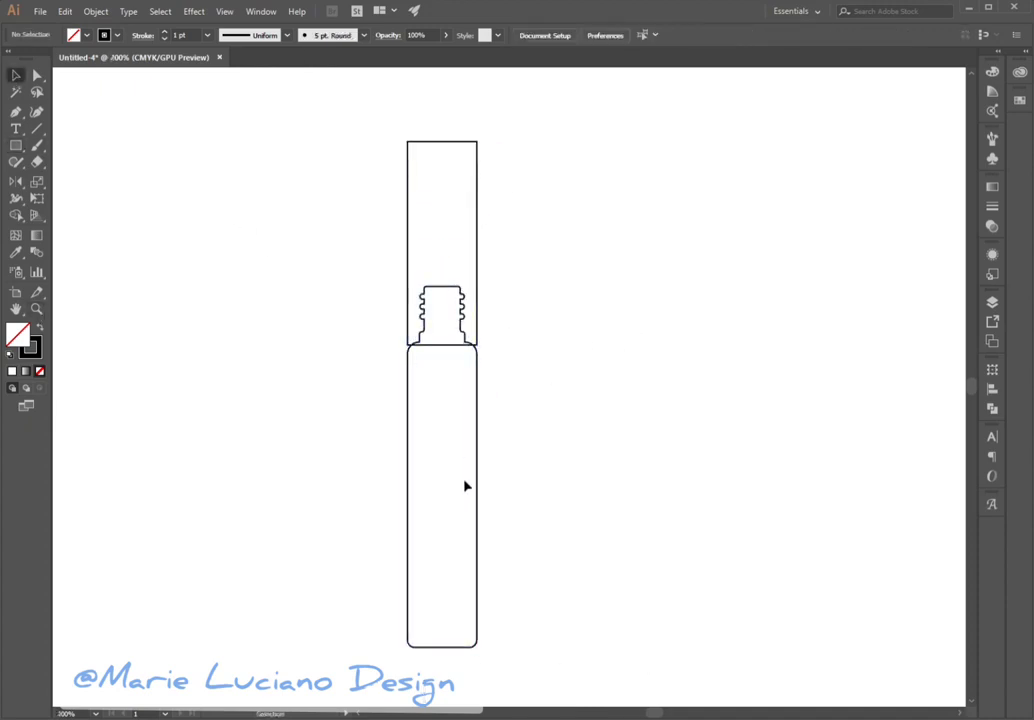
{"action": "left_click", "coordinate": [440, 350]}
{"action": "left_click", "coordinate": [623, 438]}
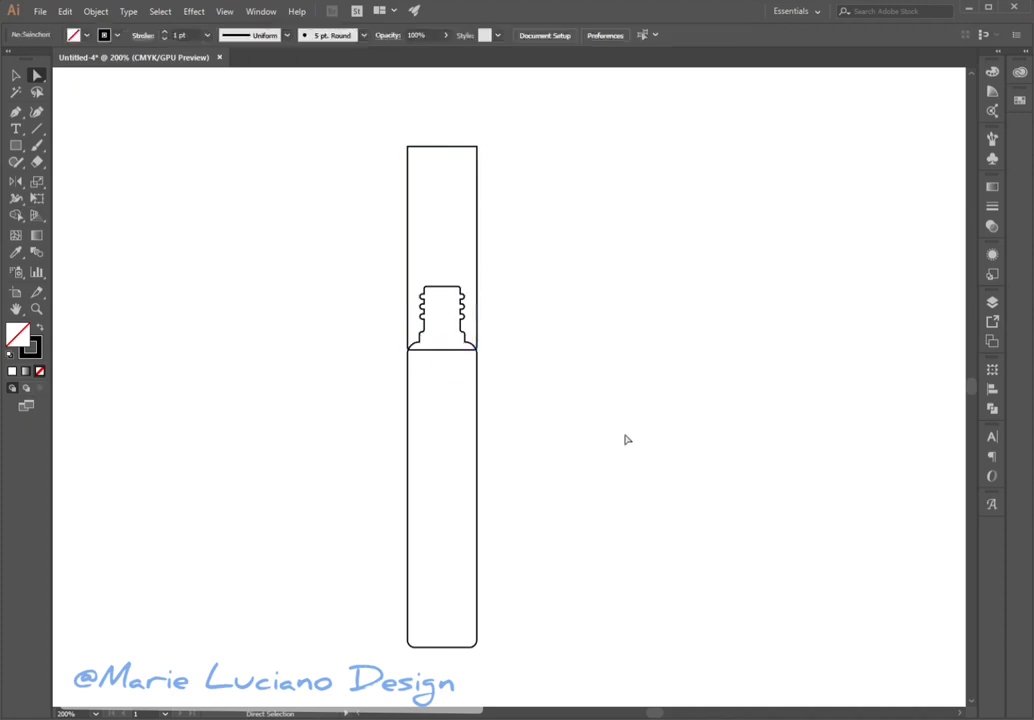
{"action": "key", "text": "a"}
{"action": "left_click", "coordinate": [422, 166]}
{"action": "left_click_drag", "start_coordinate": [416, 158], "coordinate": [424, 166]}
{"action": "left_click", "coordinate": [306, 296]}
Move the cap right of the bottle and add a smaller inner copy.
{"action": "left_click_drag", "start_coordinate": [477, 349], "coordinate": [612, 349]}
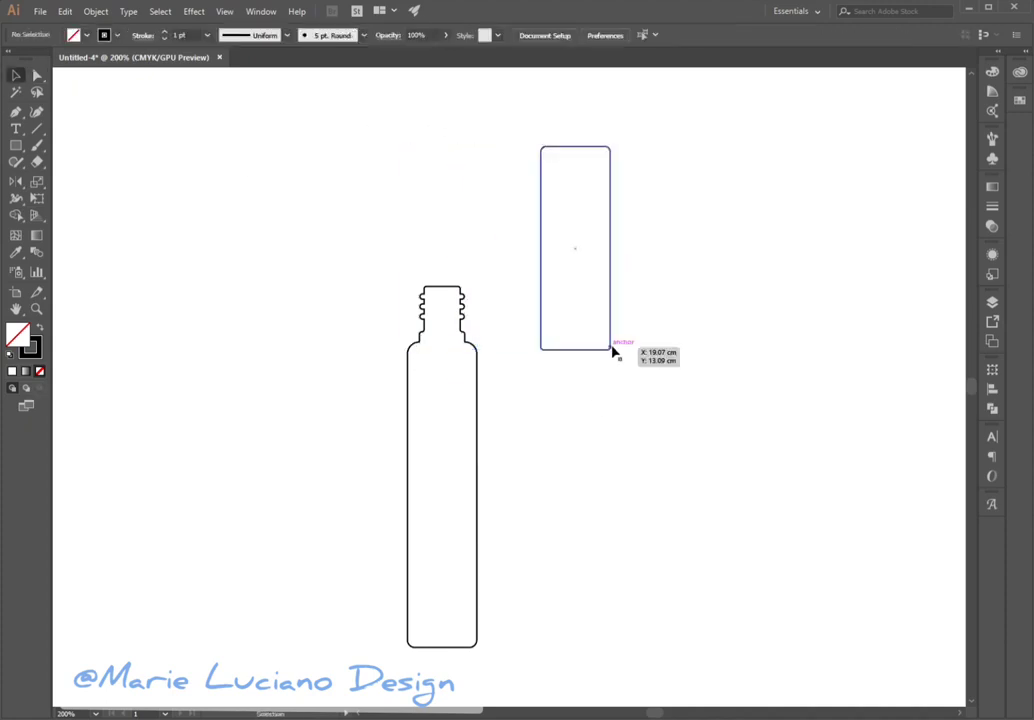
{"action": "mouse_move", "coordinate": [615, 260]}
{"action": "left_mouse_down"}
{"action": "mouse_move", "coordinate": [623, 268]}
{"action": "mouse_move", "coordinate": [602, 256]}
{"action": "left_mouse_up"}
{"action": "left_click", "coordinate": [477, 450]}
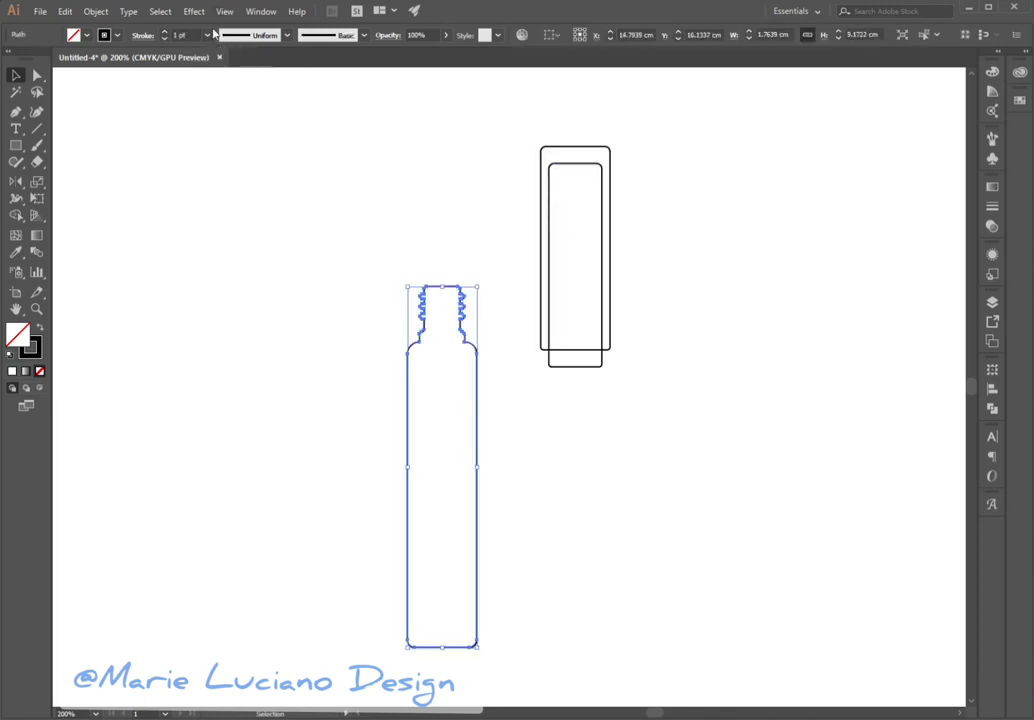
{"action": "left_click", "coordinate": [250, 300]}
Draw a thin wand down from the cap ending in a tip with rounded corners.
{"action": "mouse_move", "coordinate": [578, 548]}
{"action": "left_mouse_down"}
{"action": "mouse_move", "coordinate": [589, 597]}
{"action": "mouse_move", "coordinate": [577, 563]}
{"action": "left_mouse_up"}
{"action": "key", "text": "v"}
{"action": "left_click", "coordinate": [138, 134]}
{"action": "key", "text": "a"}
{"action": "left_click", "coordinate": [577, 613]}
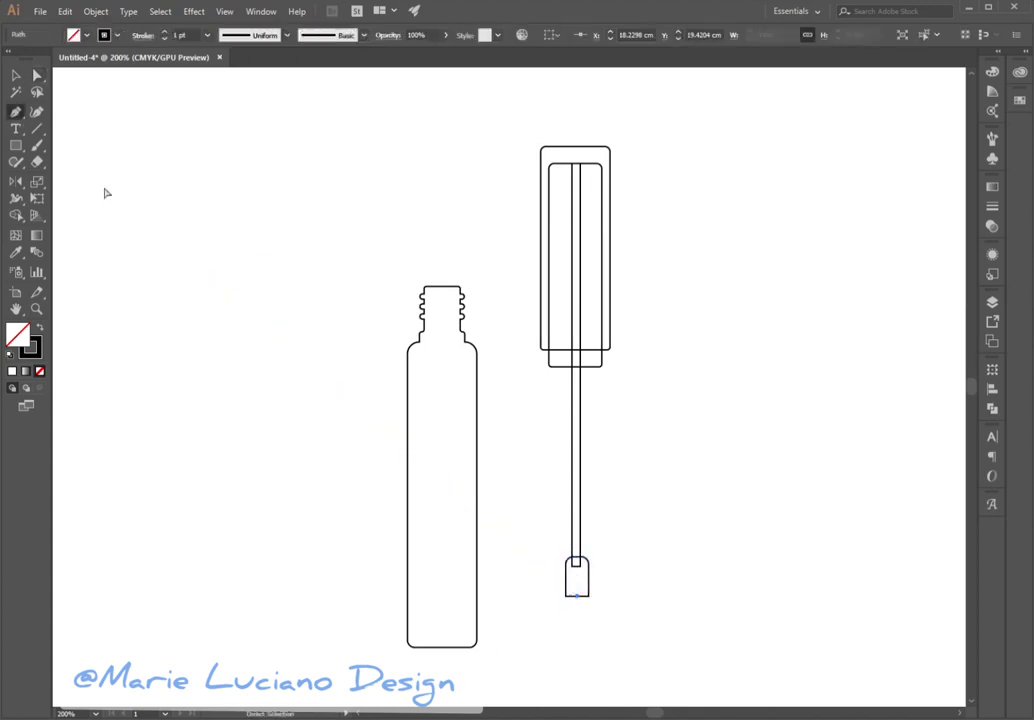
{"action": "key", "text": "a"}
{"action": "mouse_move", "coordinate": [562, 608]}
{"action": "left_mouse_down"}
{"action": "mouse_move", "coordinate": [590, 590]}
{"action": "mouse_move", "coordinate": [578, 610]}
{"action": "left_mouse_up"}
{"action": "left_click", "coordinate": [668, 581]}
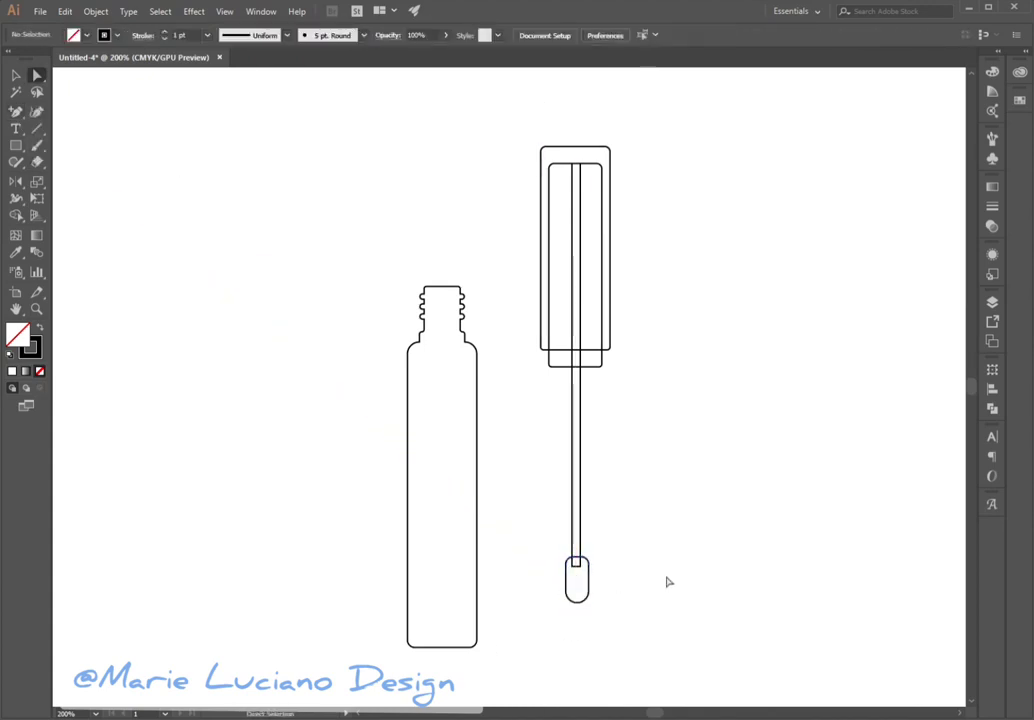
{"action": "key", "text": "v"}
{"action": "left_click_drag", "start_coordinate": [668, 581], "coordinate": [508, 81]}
{"action": "left_click", "coordinate": [759, 348]}
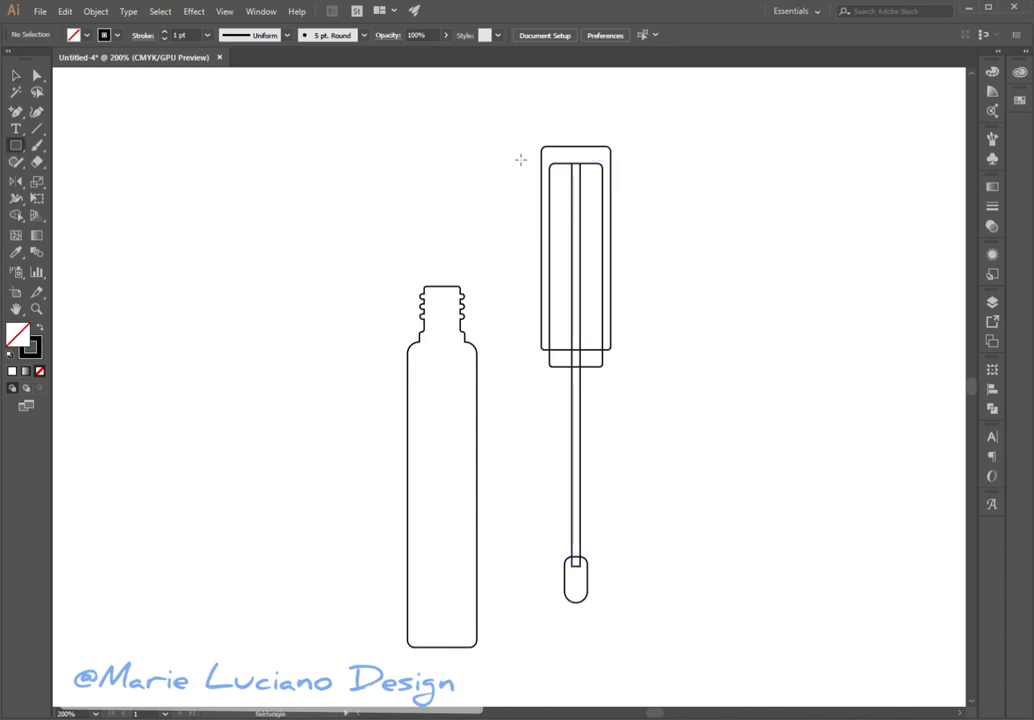
Add a narrow inner tube atop the wand and line the cap and wand up over the bottle.
{"action": "mouse_move", "coordinate": [566, 156]}
{"action": "left_mouse_down"}
{"action": "mouse_move", "coordinate": [588, 251]}
{"action": "mouse_move", "coordinate": [480, 284]}
{"action": "left_mouse_up"}
{"action": "key", "text": "v"}
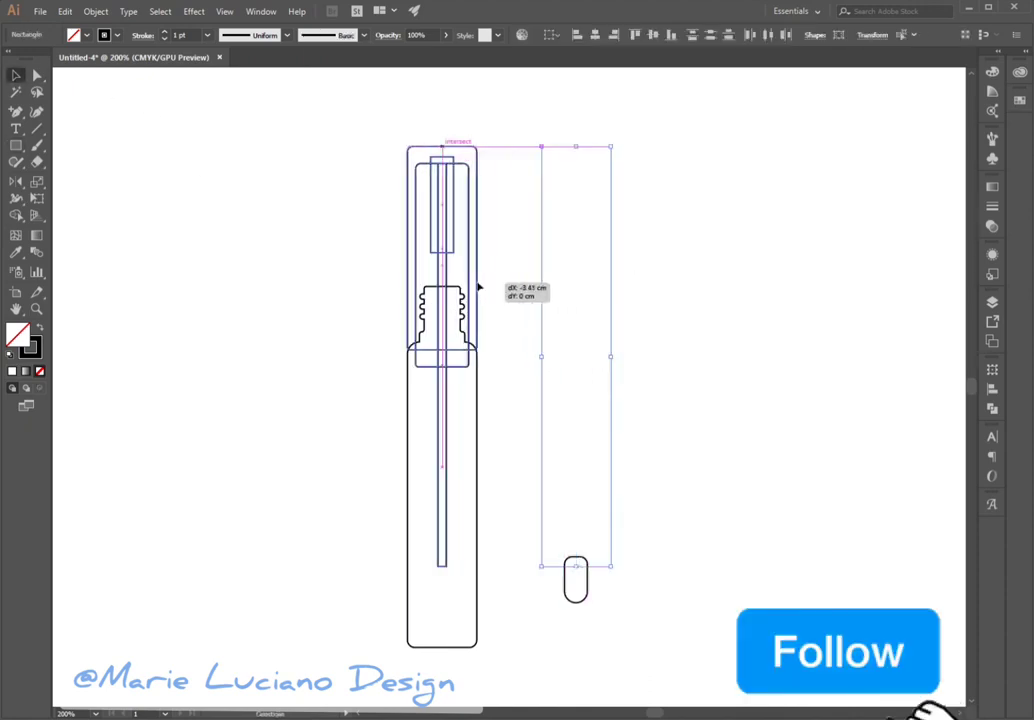
{"action": "key", "text": "ctrl+z"}
{"action": "left_click_drag", "start_coordinate": [577, 563], "coordinate": [444, 563]}
{"action": "left_click", "coordinate": [452, 618]}
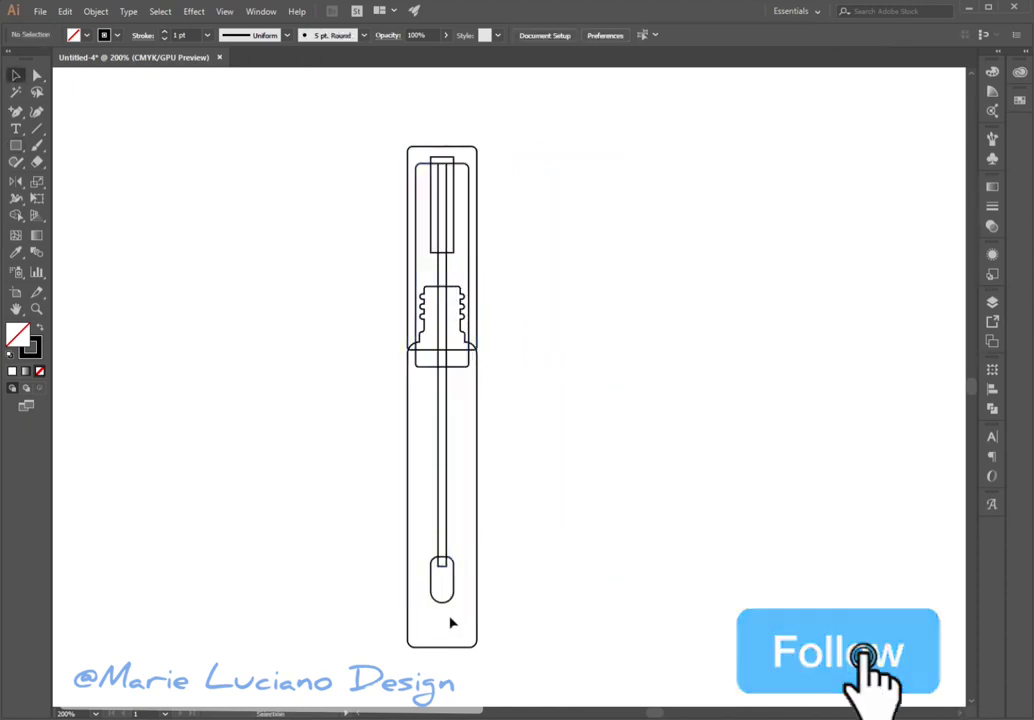
Draw a small pill by the neck and stack copies of it as cap threads.
{"action": "key", "text": "z"}
{"action": "left_click", "coordinate": [391, 280]}
{"action": "left_click_drag", "start_coordinate": [470, 340], "coordinate": [473, 376]}
{"action": "key", "text": "v"}
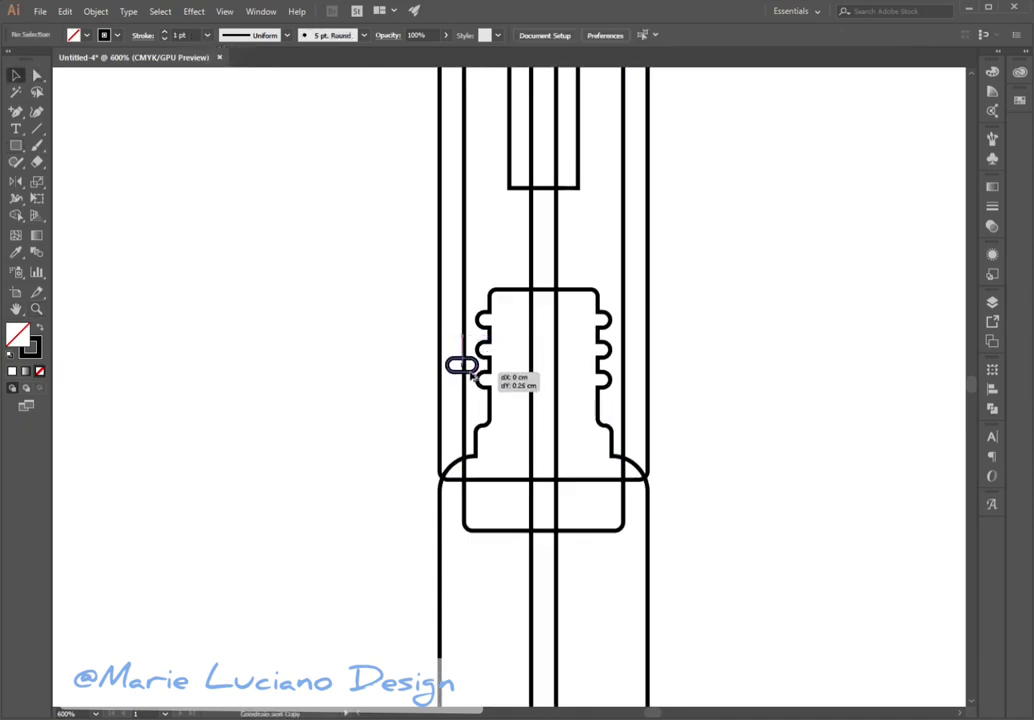
{"action": "mouse_move", "coordinate": [483, 302]}
{"action": "left_mouse_down"}
{"action": "mouse_move", "coordinate": [480, 395]}
{"action": "mouse_move", "coordinate": [651, 381]}
{"action": "left_mouse_up"}
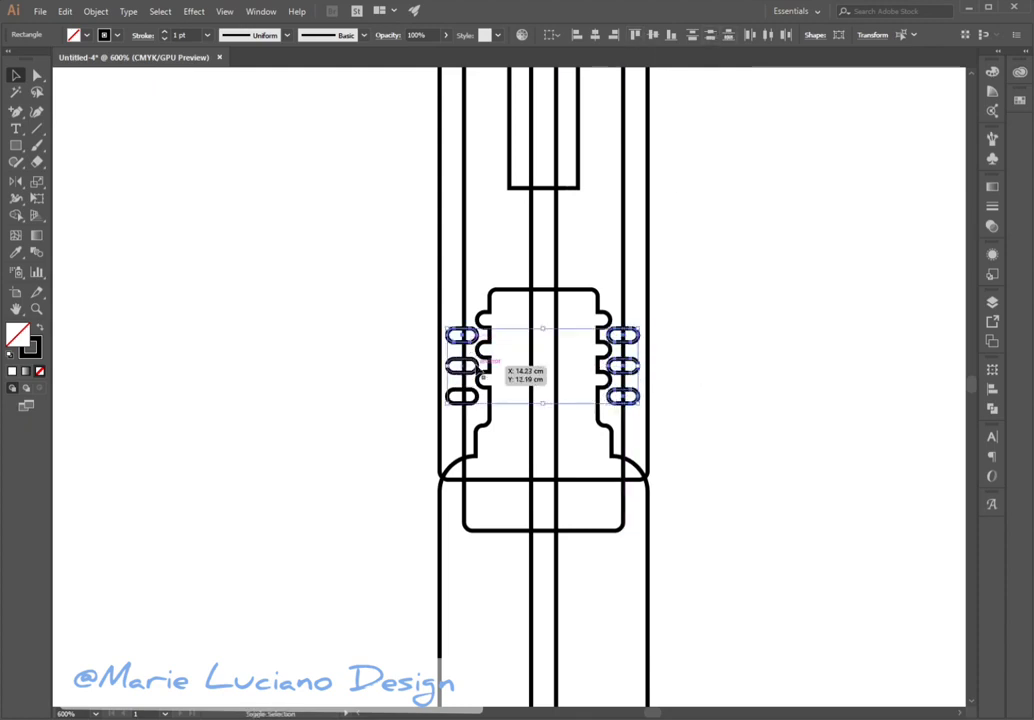
Round the inner tube rectangle's corners to 0.2 cm.
{"action": "key", "text": "ctrl+minus"}
{"action": "scroll", "coordinate": [398, 450], "scroll_direction": "down", "scroll_amount": 3}
{"action": "scroll", "coordinate": [500, 400], "scroll_direction": "left", "scroll_amount": 3}
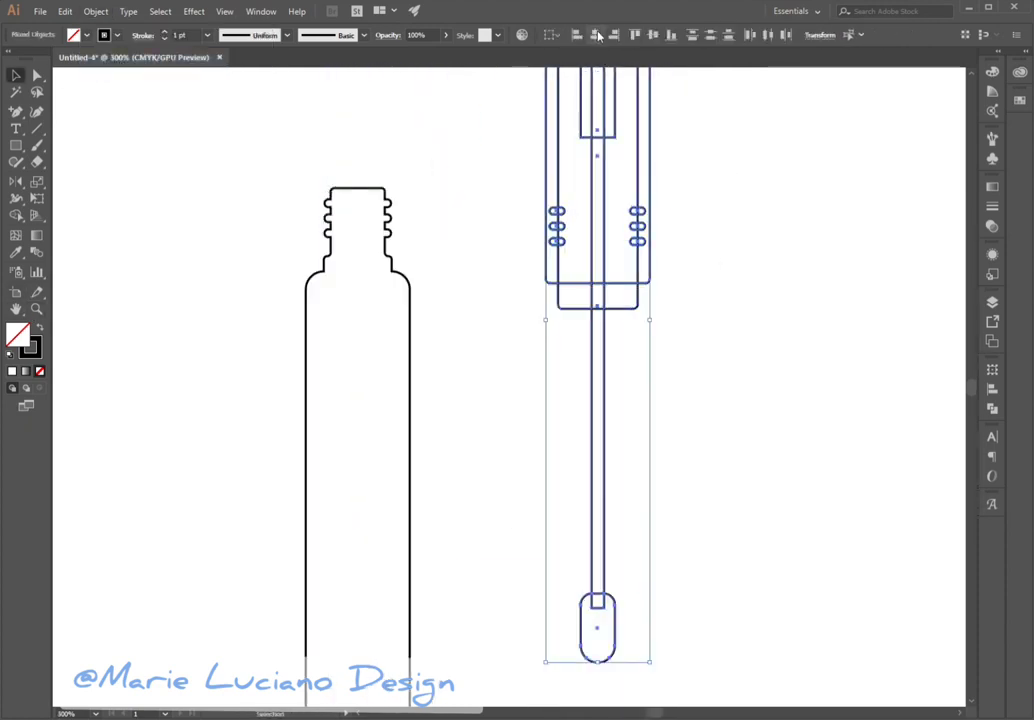
{"action": "scroll", "coordinate": [610, 200], "scroll_direction": "up", "scroll_amount": 3}
{"action": "key", "text": "a"}
{"action": "left_click", "coordinate": [613, 280]}
{"action": "left_click_drag", "start_coordinate": [591, 270], "coordinate": [593, 273]}
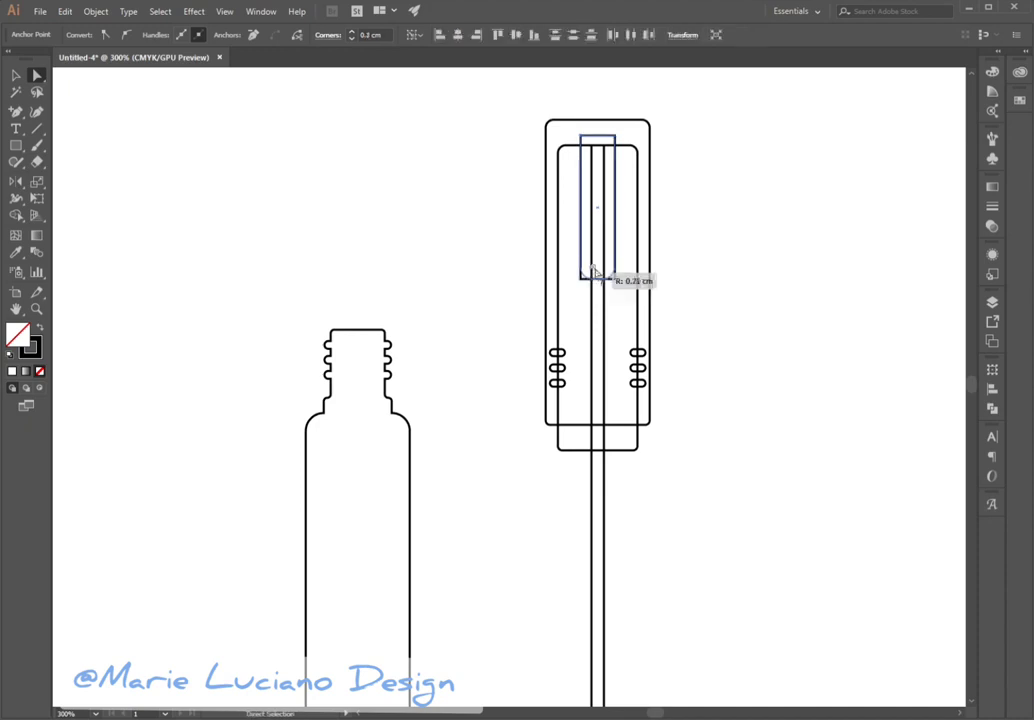
Combine the cap parts with Pathfinder and test-fit the cap onto the bottle.
{"action": "key", "text": "v"}
{"action": "left_click", "coordinate": [568, 132]}
{"action": "key", "text": "shift+ctrl+F9"}
{"action": "left_click_drag", "start_coordinate": [531, 115], "coordinate": [738, 355]}
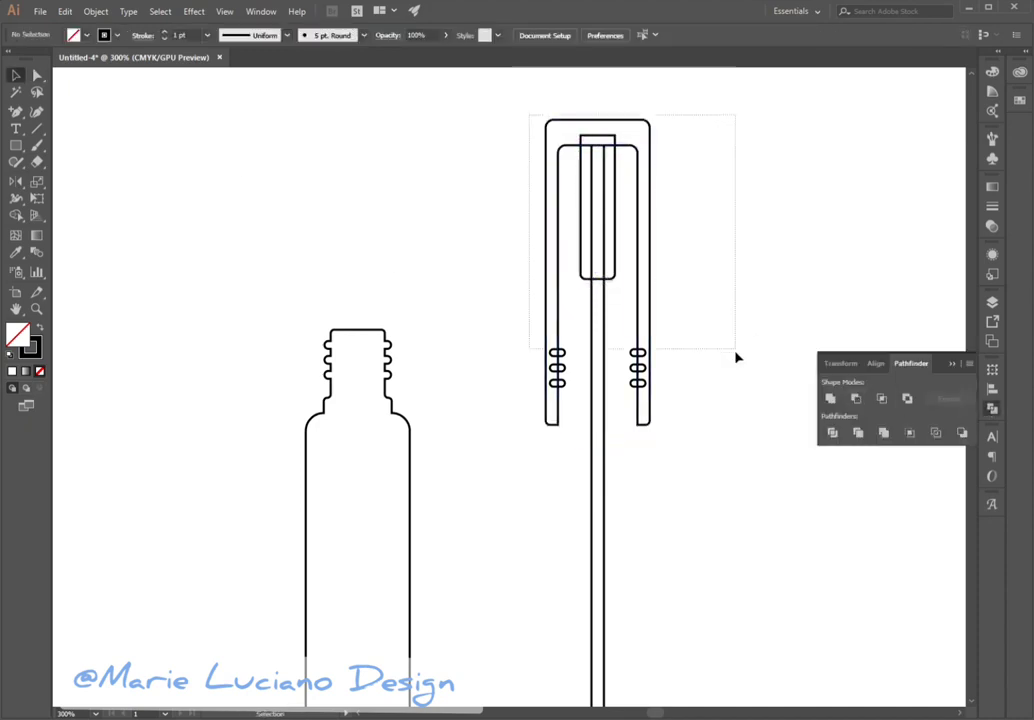
{"action": "scroll", "coordinate": [778, 215], "scroll_direction": "down", "scroll_amount": 4}
{"action": "scroll", "coordinate": [778, 215], "scroll_direction": "up", "scroll_amount": 3}
{"action": "left_click", "coordinate": [683, 450]}
{"action": "key", "text": "ctrl+minus"}
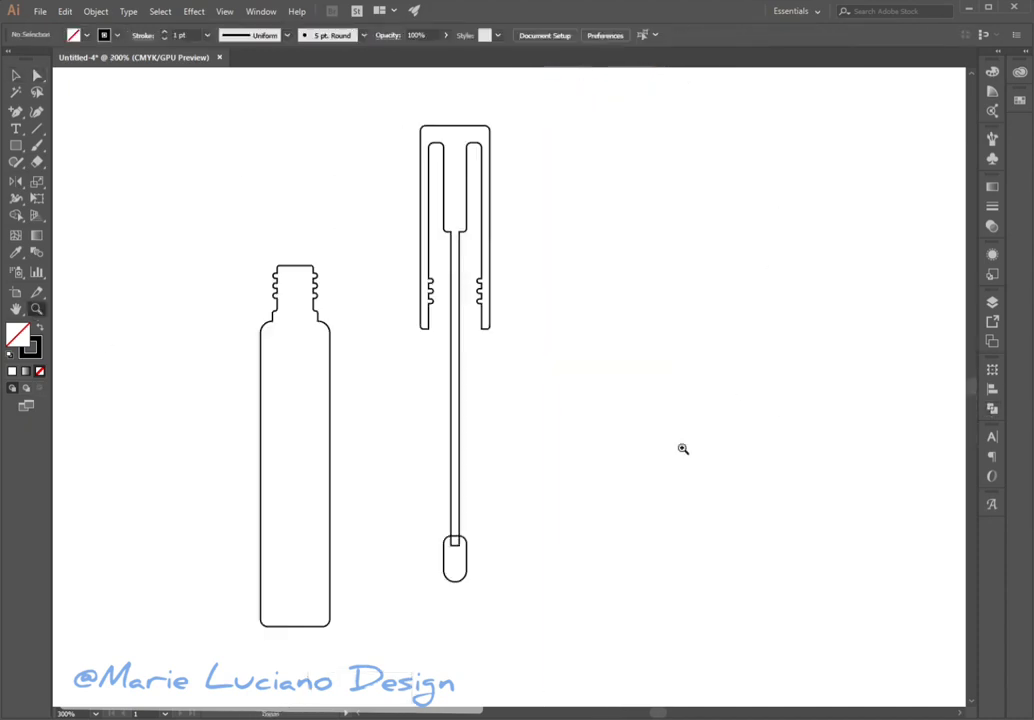
{"action": "mouse_move", "coordinate": [512, 560]}
{"action": "left_mouse_down"}
{"action": "mouse_move", "coordinate": [346, 552]}
{"action": "mouse_move", "coordinate": [438, 554]}
{"action": "left_mouse_up"}
Fill the cap and wand group dark grey.
{"action": "key", "text": "ctrl+z"}
{"action": "left_click", "coordinate": [438, 462]}
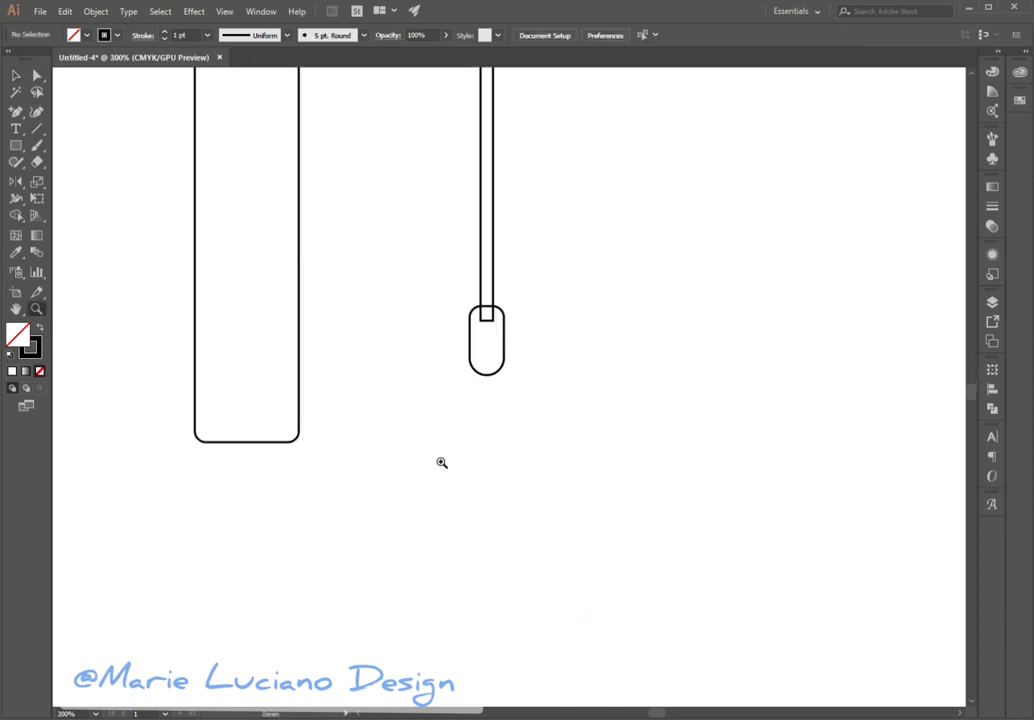
{"action": "key", "text": "a"}
{"action": "key", "text": "v"}
{"action": "left_click", "coordinate": [434, 478]}
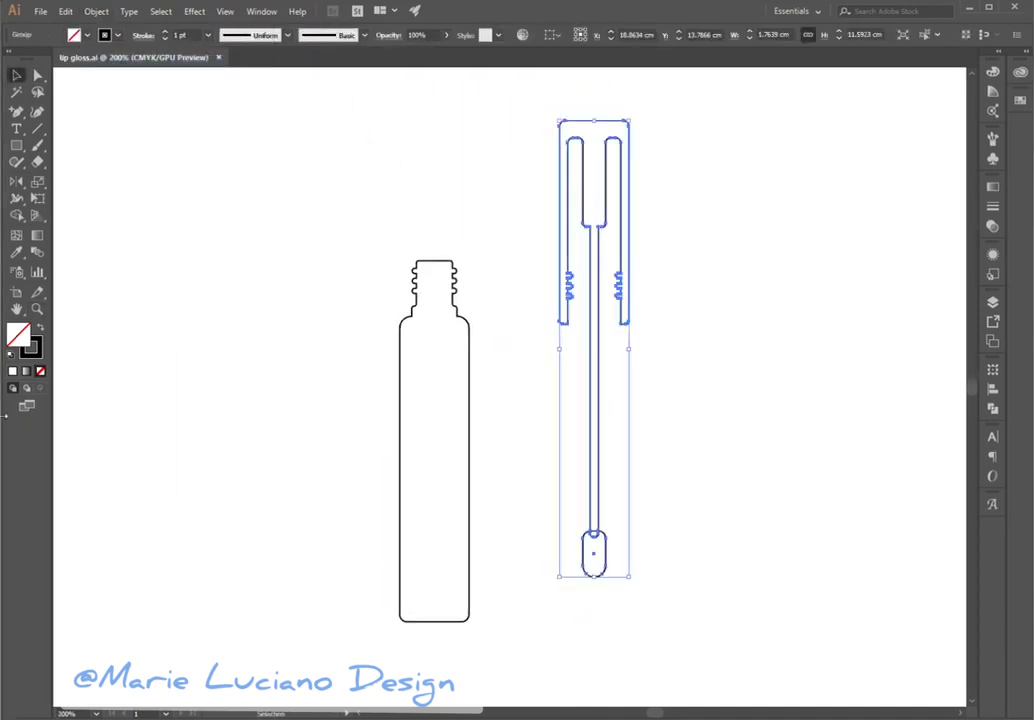
{"action": "double_click", "coordinate": [18, 335]}
Give the applicator tip a pale peach fill.
{"action": "key", "text": "Return"}
{"action": "left_click", "coordinate": [595, 553]}
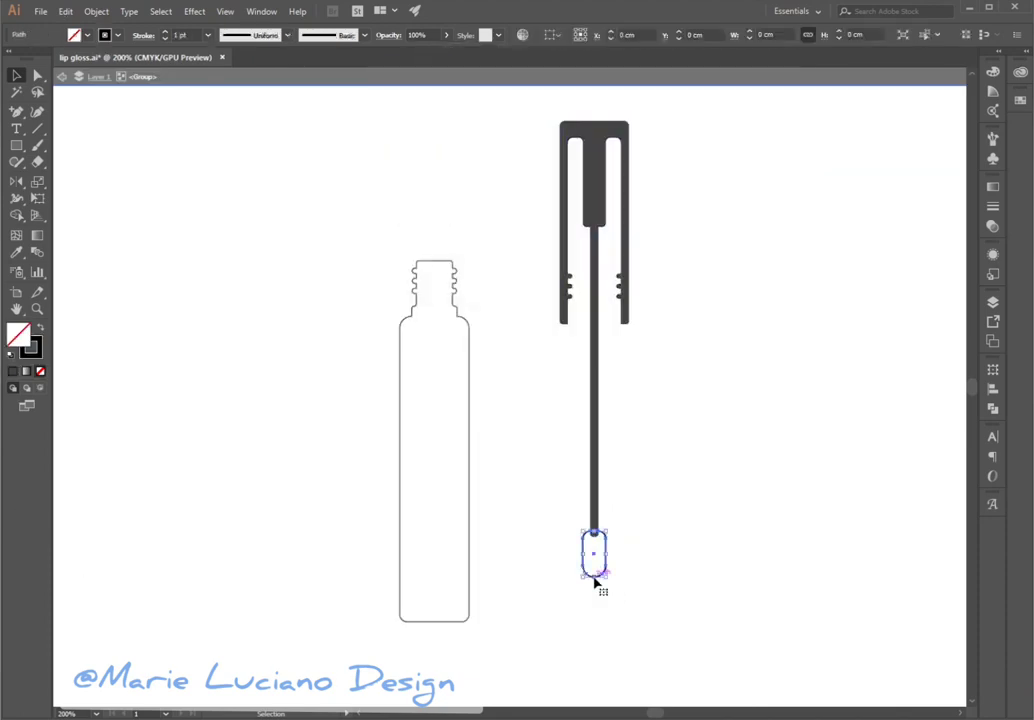
{"action": "mouse_move", "coordinate": [615, 160]}
{"action": "left_mouse_down"}
{"action": "mouse_move", "coordinate": [617, 242]}
{"action": "mouse_move", "coordinate": [617, 232]}
{"action": "left_mouse_up"}
{"action": "key", "text": "Return"}
Pen-trace a path along the bottle's inner wall.
{"action": "left_click", "coordinate": [467, 510]}
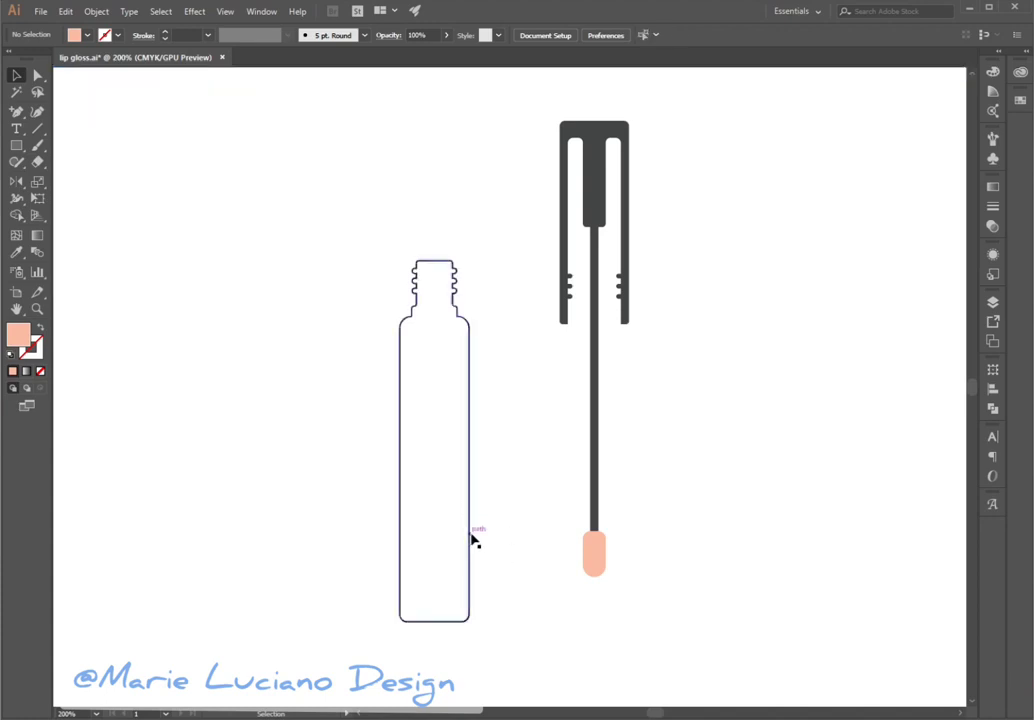
{"action": "left_click", "coordinate": [511, 538]}
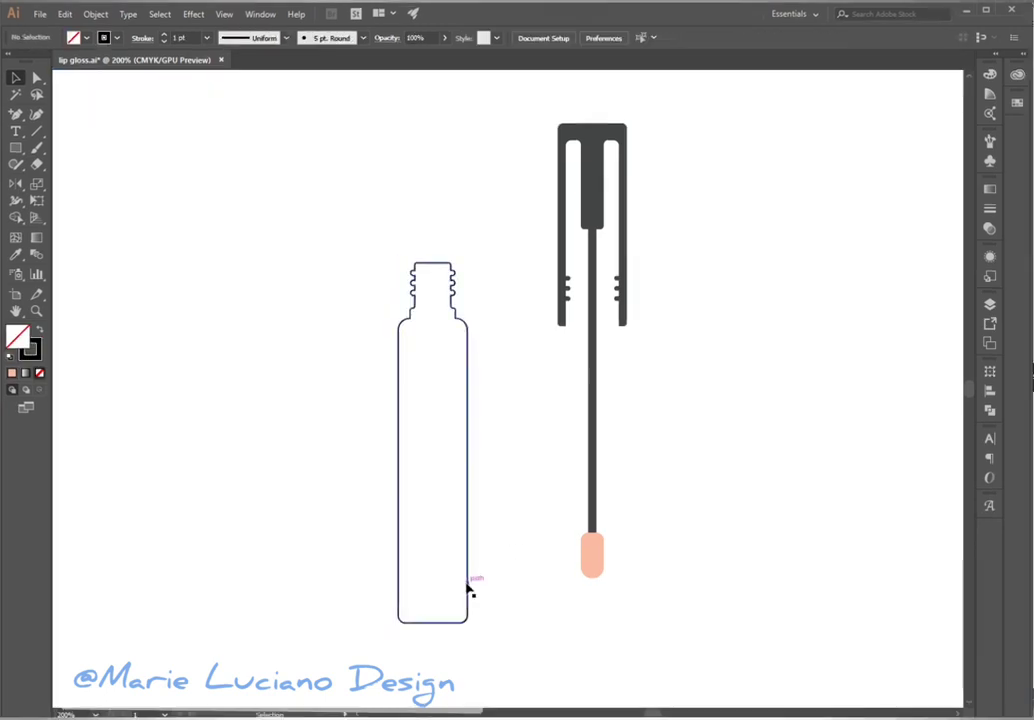
{"action": "left_click", "coordinate": [16, 113]}
{"action": "left_click", "coordinate": [420, 258]}
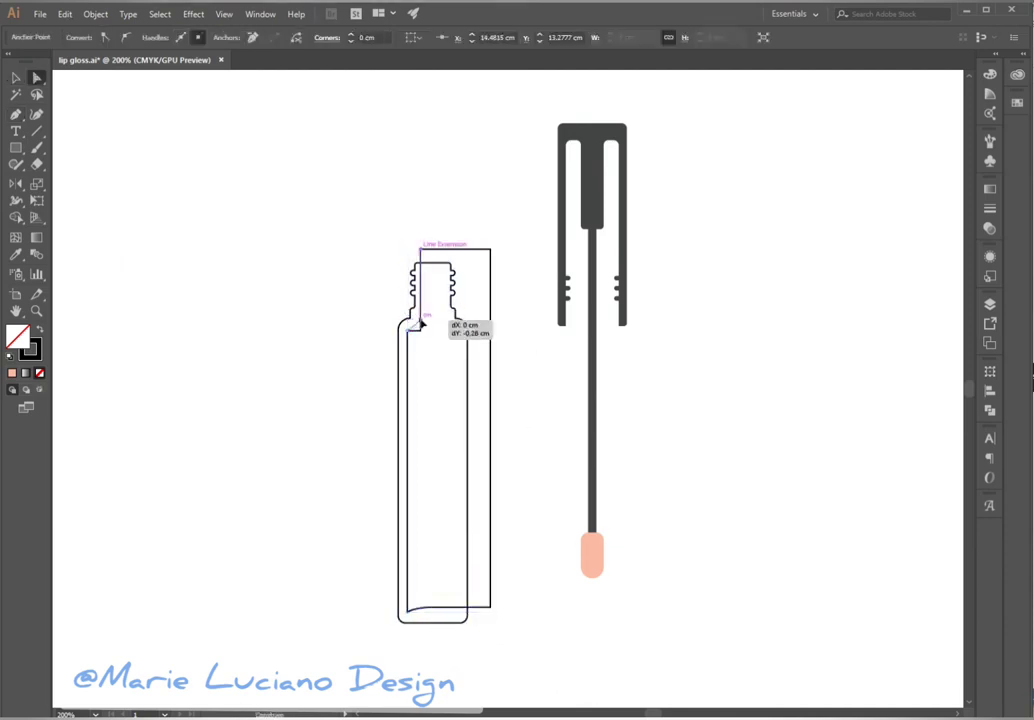
{"action": "left_click", "coordinate": [557, 487], "text": "ctrl"}
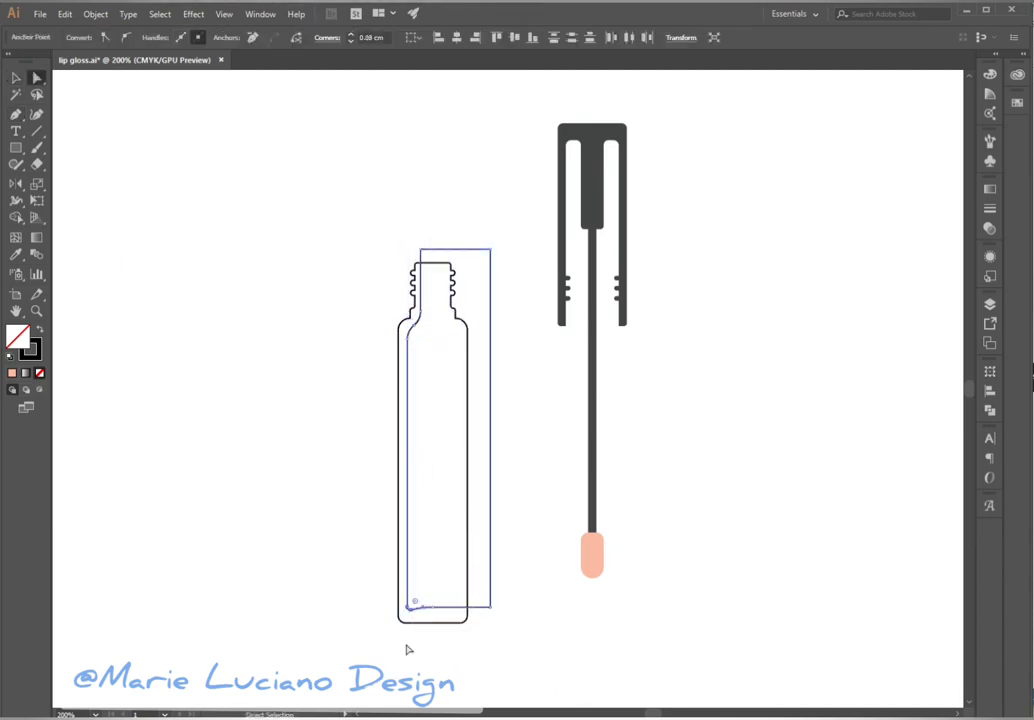
Cut away the bottle's right half using a tall rectangle and Pathfinder.
{"action": "key", "text": "m"}
{"action": "left_click_drag", "start_coordinate": [524, 200], "coordinate": [434, 705]}
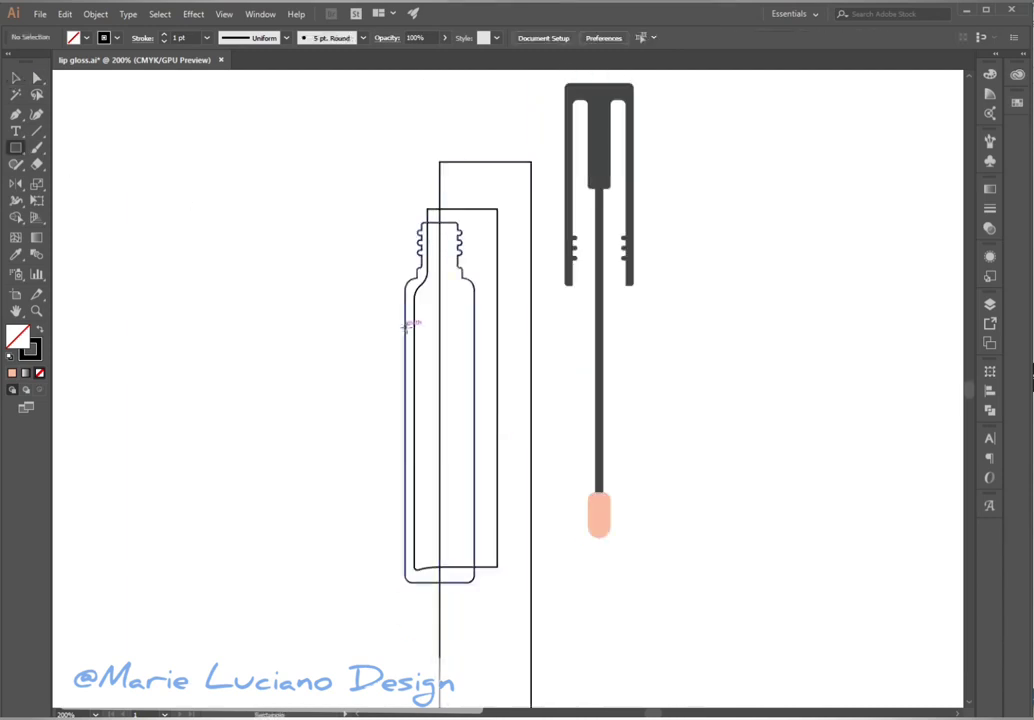
{"action": "left_click_drag", "start_coordinate": [405, 273], "coordinate": [440, 313]}
{"action": "key", "text": "ctrl+z"}
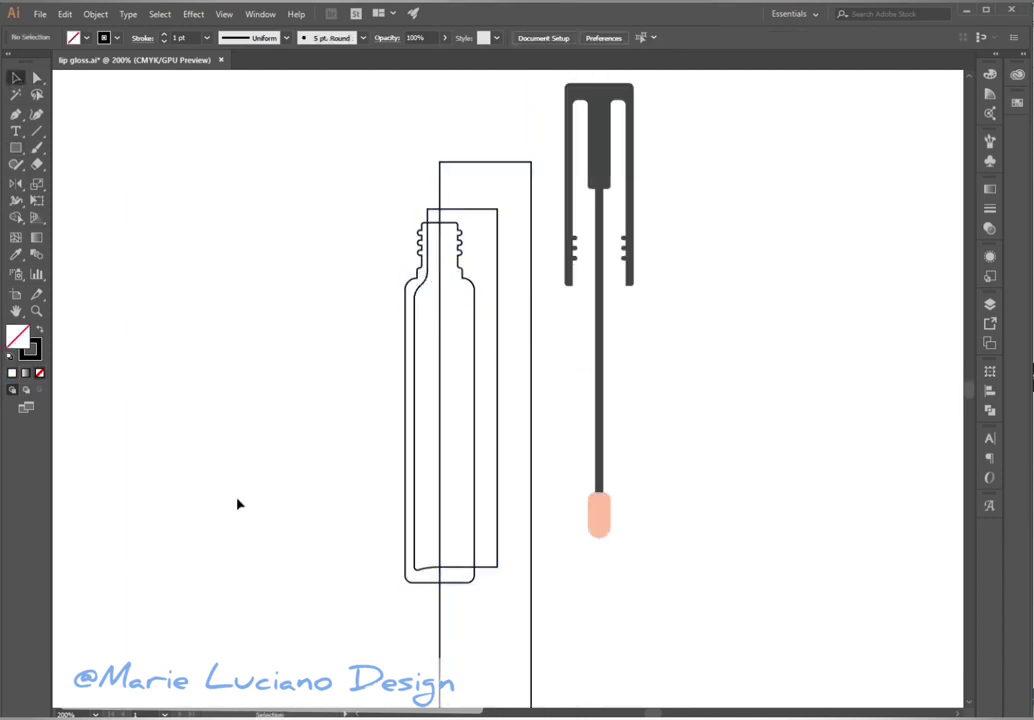
{"action": "left_click", "coordinate": [475, 289]}
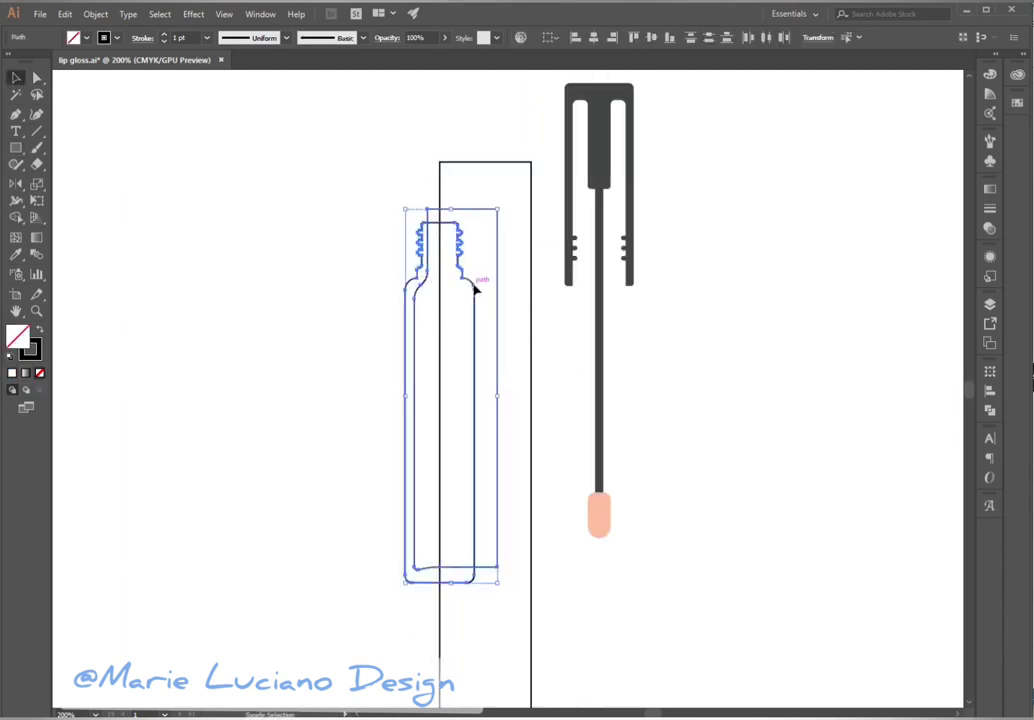
{"action": "left_click", "coordinate": [990, 276]}
{"action": "left_click", "coordinate": [854, 400]}
Duplicate the half-bottle outline, cut out its inner line and place it on the original.
{"action": "key", "text": "a"}
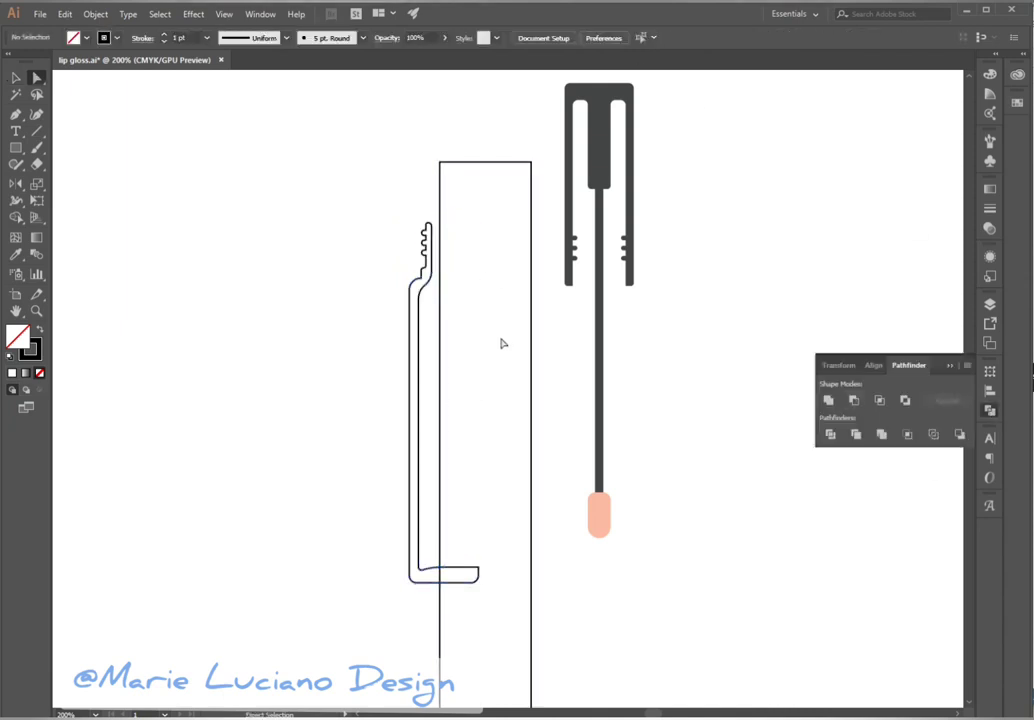
{"action": "left_click", "coordinate": [15, 78]}
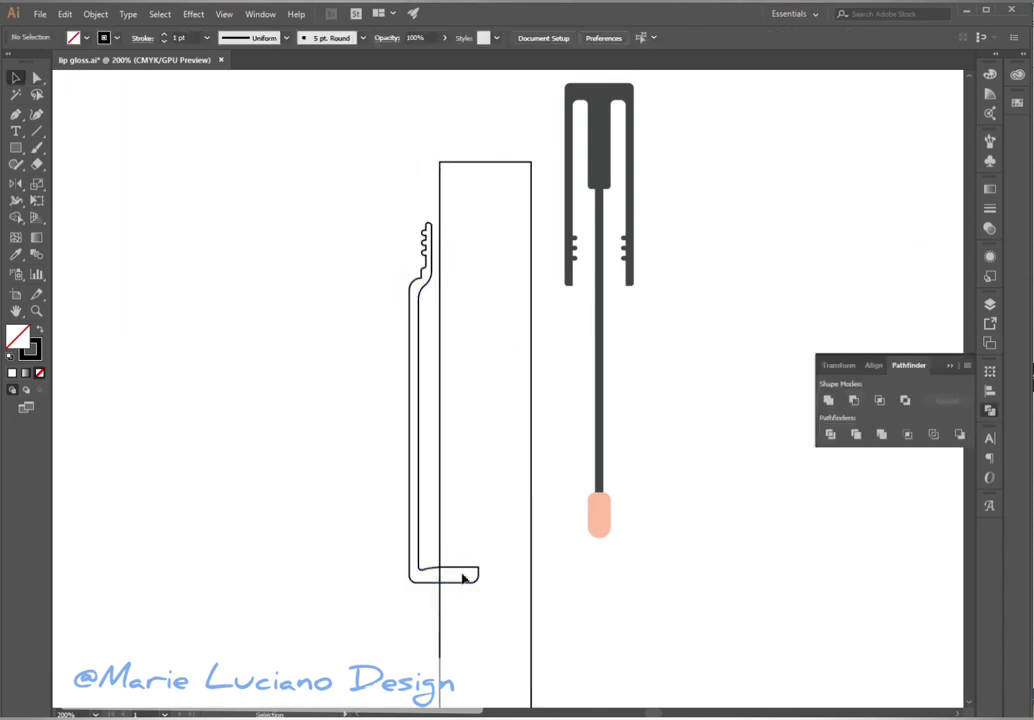
{"action": "left_click_drag", "start_coordinate": [315, 543], "coordinate": [490, 648]}
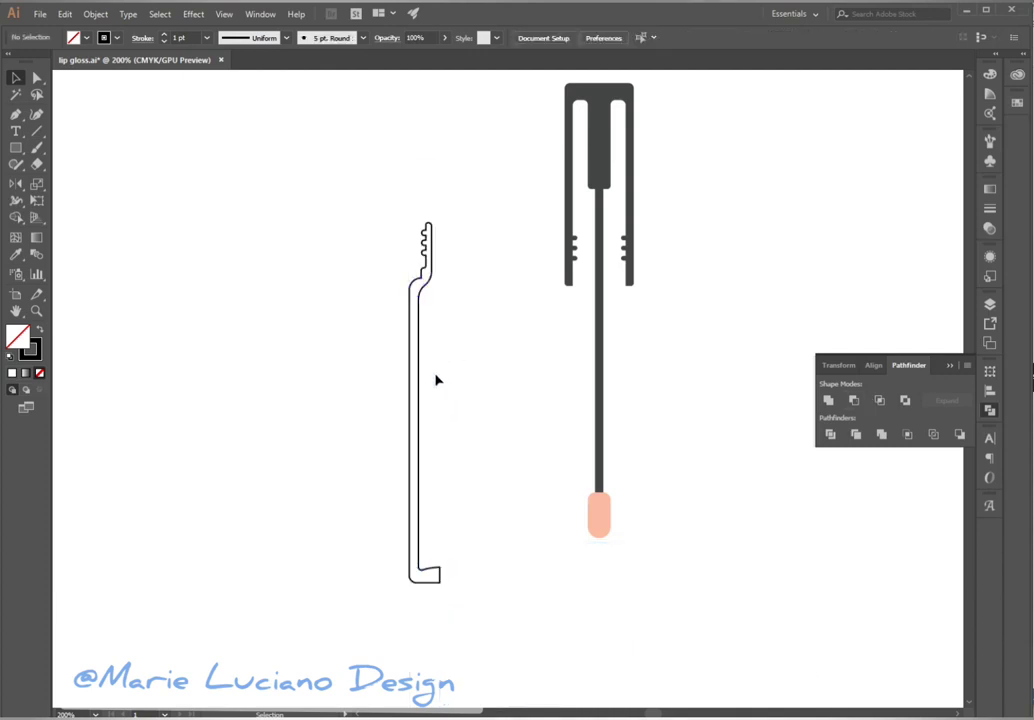
{"action": "left_click_drag", "start_coordinate": [421, 346], "coordinate": [451, 346], "text": "alt"}
{"action": "left_click", "coordinate": [465, 240]}
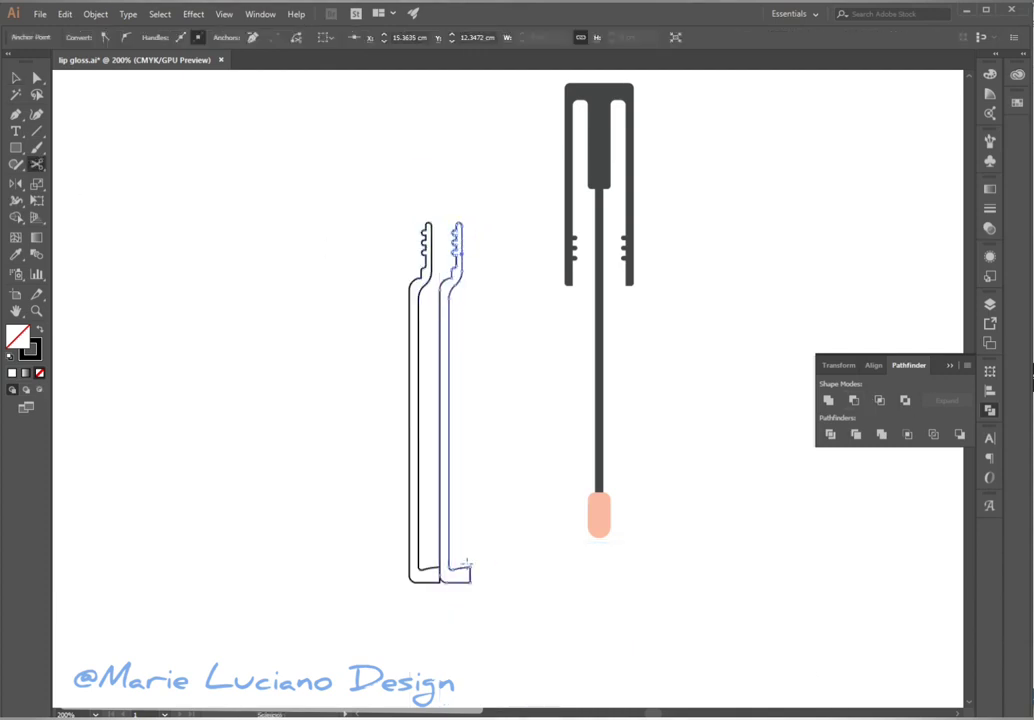
{"action": "key", "text": "v"}
{"action": "left_click_drag", "start_coordinate": [438, 293], "coordinate": [414, 409]}
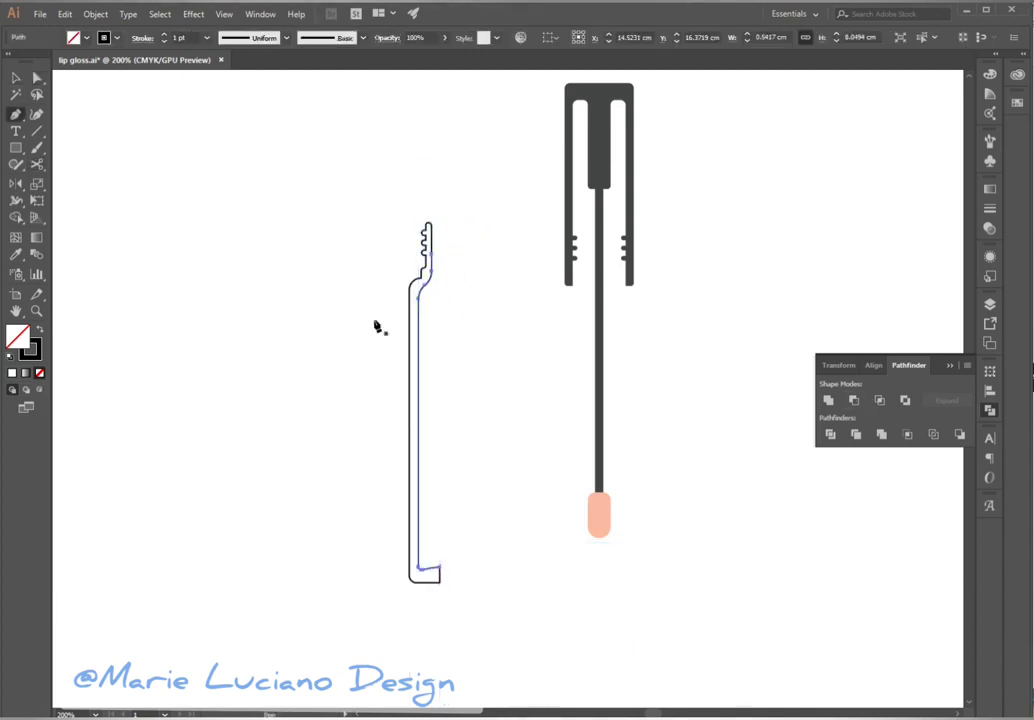
{"action": "left_click", "coordinate": [437, 253]}
Fill the wall overlay a light colour and lower its opacity to 60%.
{"action": "double_click", "coordinate": [17, 337]}
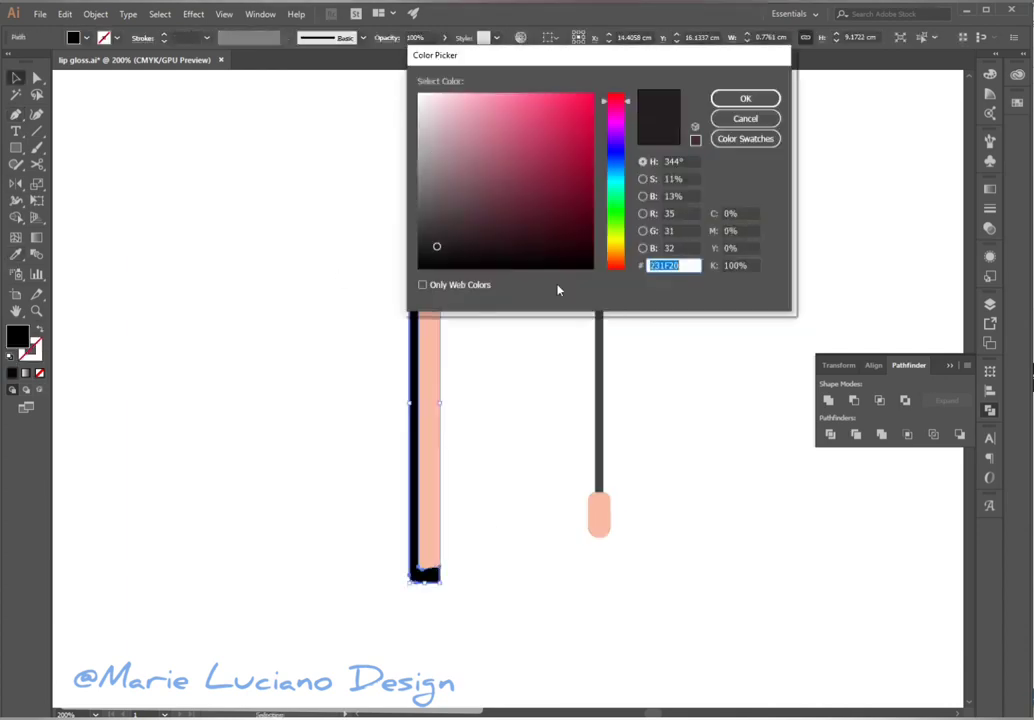
{"action": "left_click", "coordinate": [745, 98]}
{"action": "left_click", "coordinate": [990, 256]}
{"action": "left_click", "coordinate": [990, 228]}
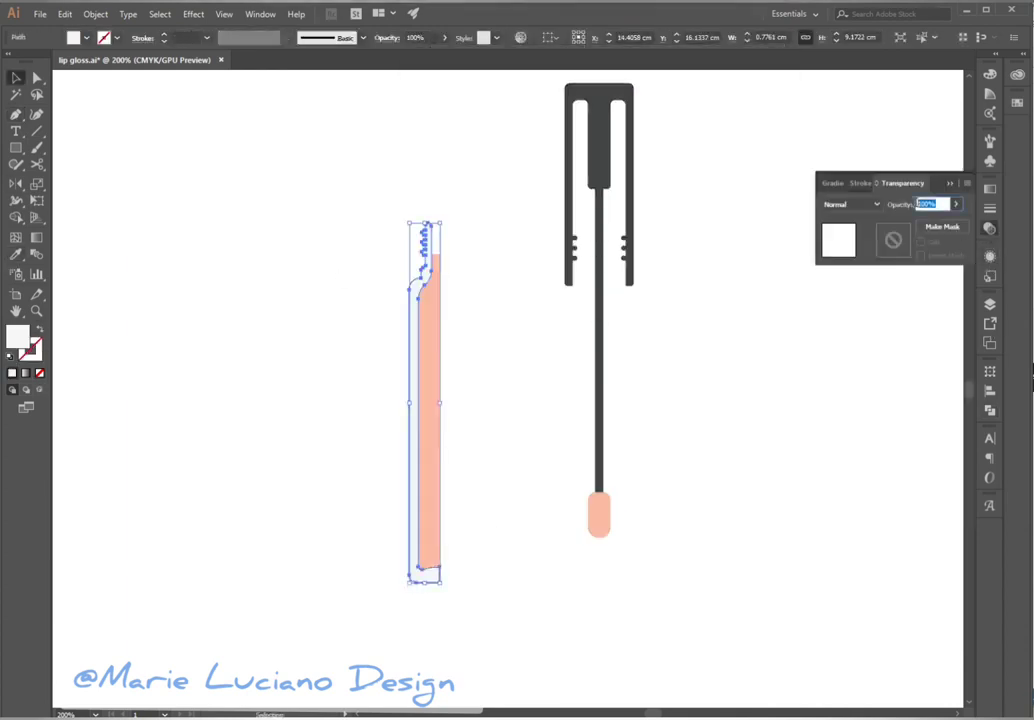
{"action": "left_click", "coordinate": [527, 506]}
{"action": "left_click", "coordinate": [411, 422]}
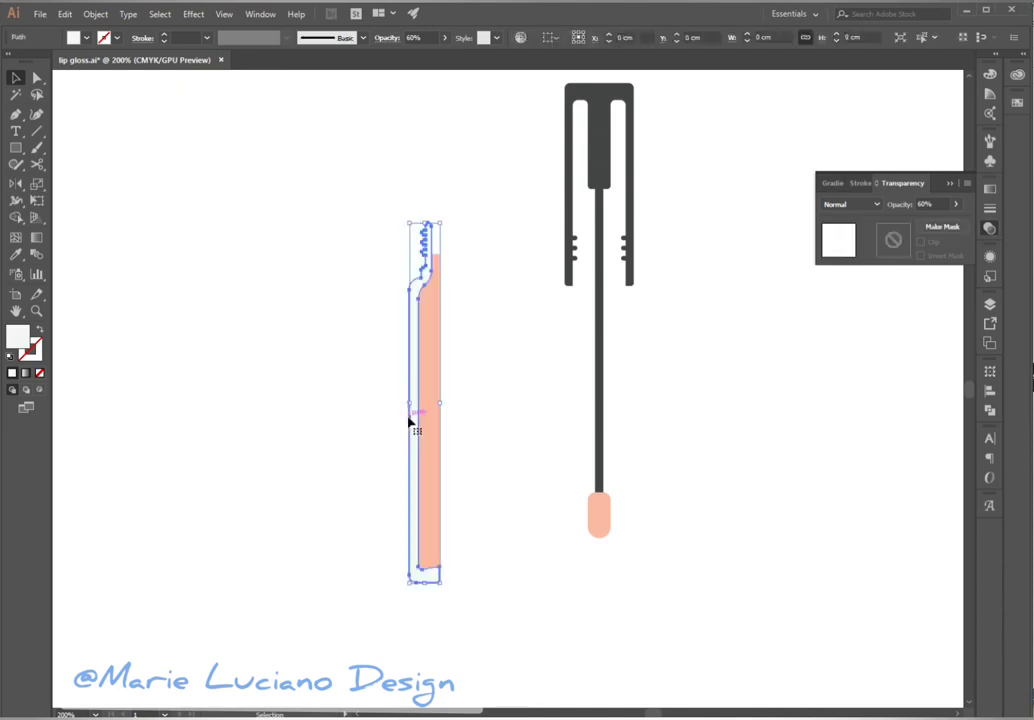
{"action": "left_click_drag", "start_coordinate": [330, 438], "coordinate": [533, 642]}
Halve the applicator with a navy rectangle and Minus Front, then fit it onto the half bottle.
{"action": "key", "text": "m"}
{"action": "left_click_drag", "start_coordinate": [600, 75], "coordinate": [652, 614]}
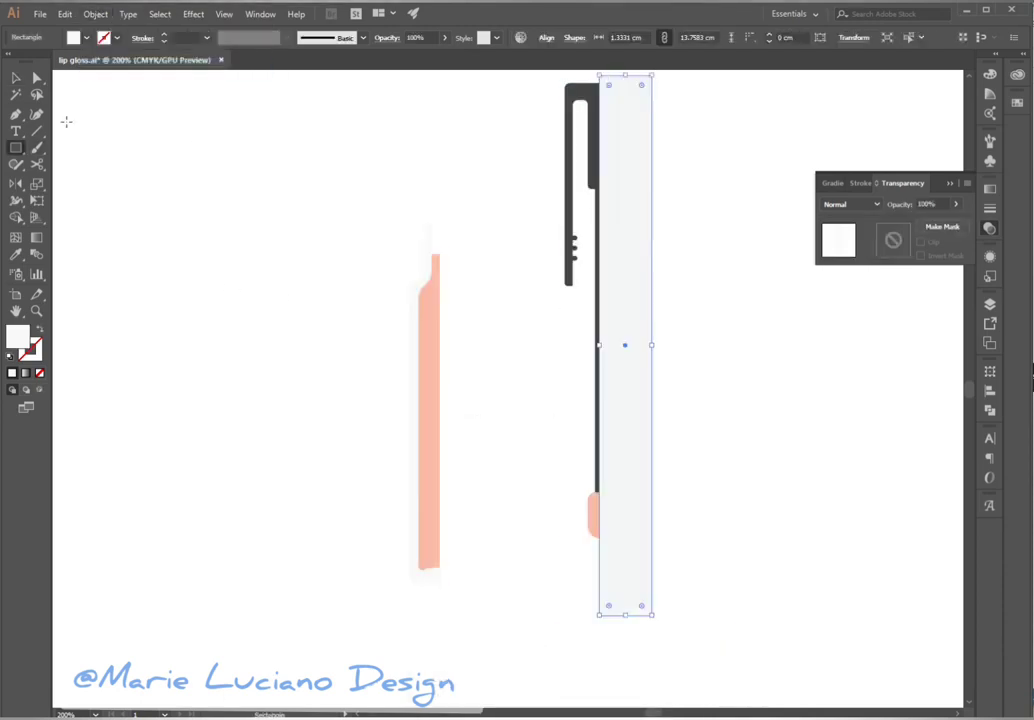
{"action": "double_click", "coordinate": [17, 337]}
{"action": "left_click", "coordinate": [535, 217]}
{"action": "left_click", "coordinate": [729, 97]}
{"action": "key", "text": "v"}
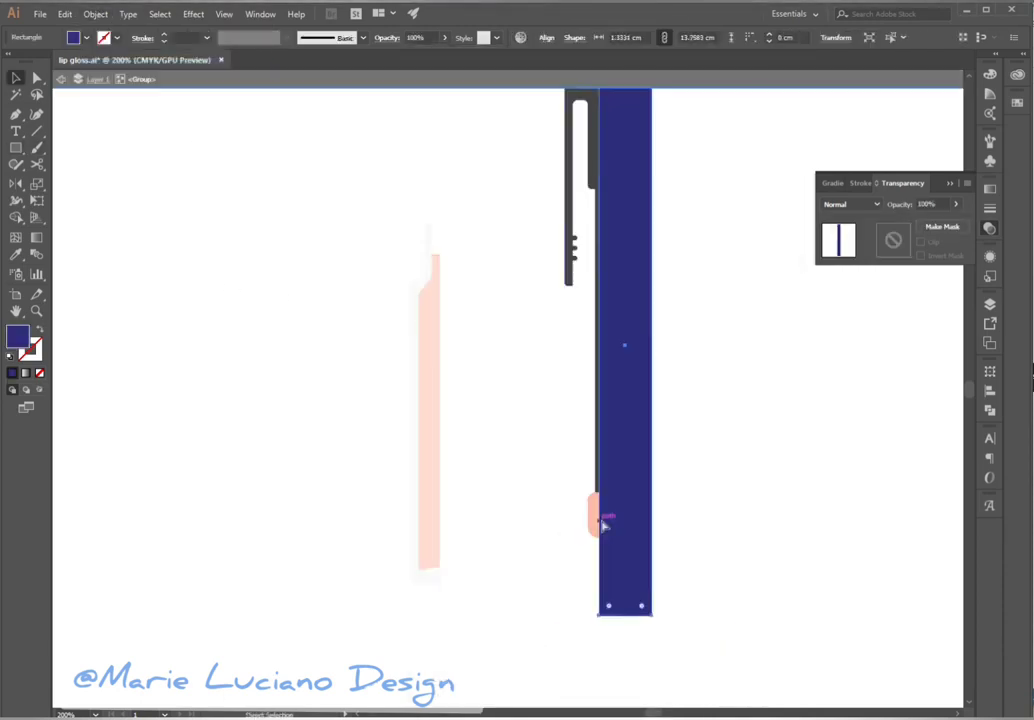
{"action": "left_click", "coordinate": [597, 520]}
{"action": "key", "text": "shift+ctrl+F9"}
{"action": "left_click", "coordinate": [647, 578]}
{"action": "double_click", "coordinate": [647, 578]}
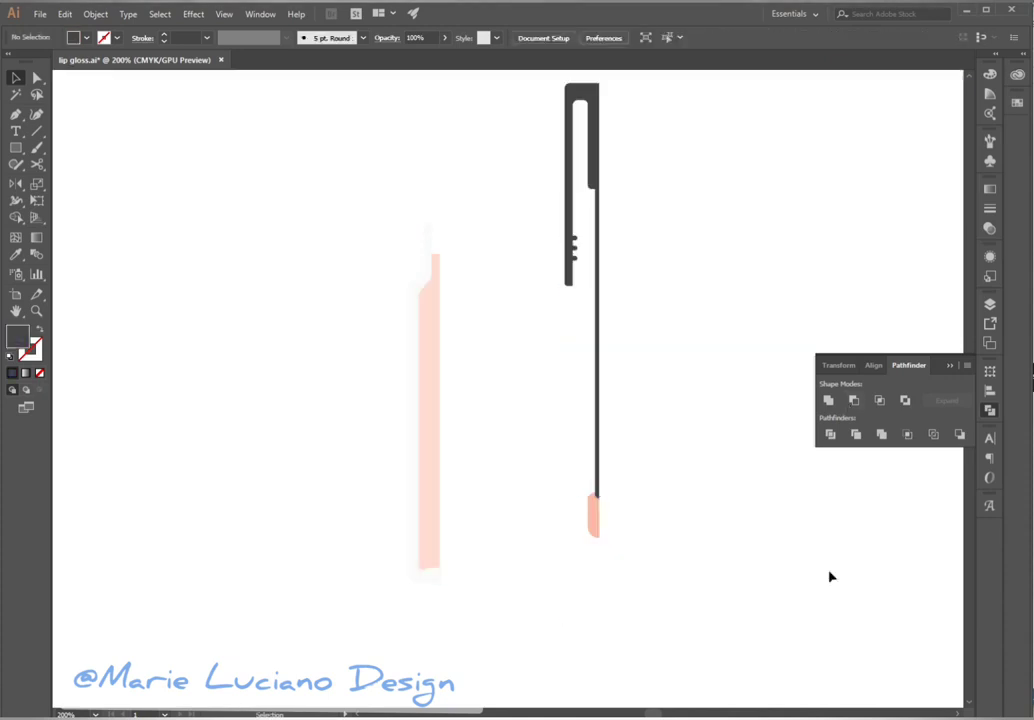
{"action": "left_click_drag", "start_coordinate": [669, 497], "coordinate": [507, 497]}
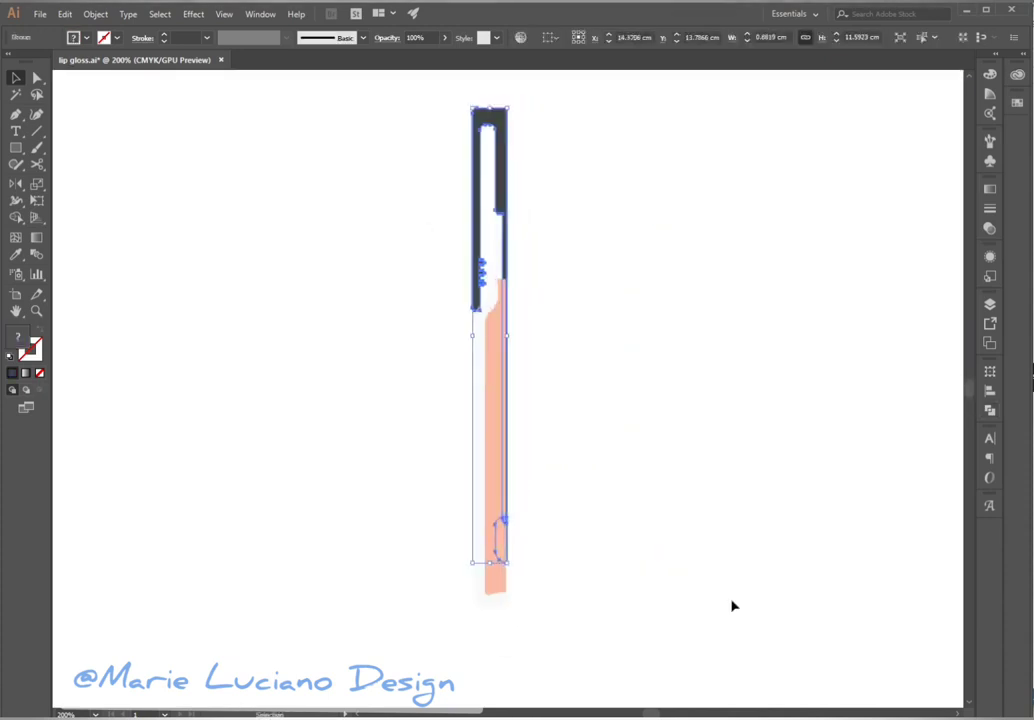
Set the pink bottle wall's opacity to 90%.
{"action": "left_click", "coordinate": [600, 270]}
{"action": "left_click", "coordinate": [487, 452]}
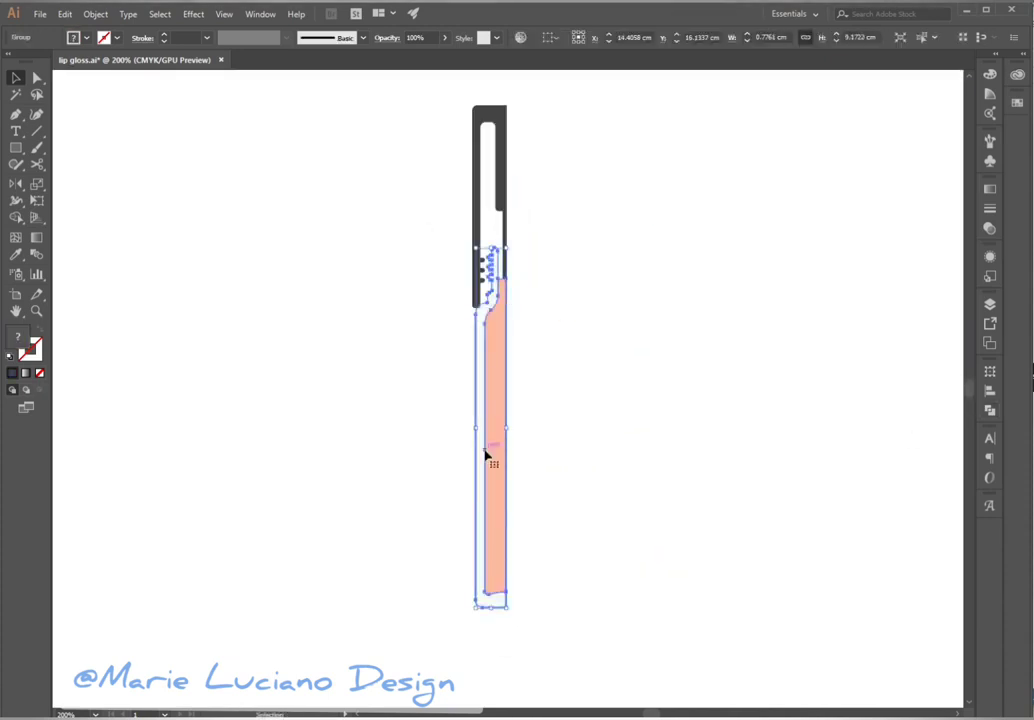
{"action": "left_click", "coordinate": [989, 228]}
{"action": "type", "text": "90"}
{"action": "key", "text": "Return"}
{"action": "key", "text": "ctrl+a"}
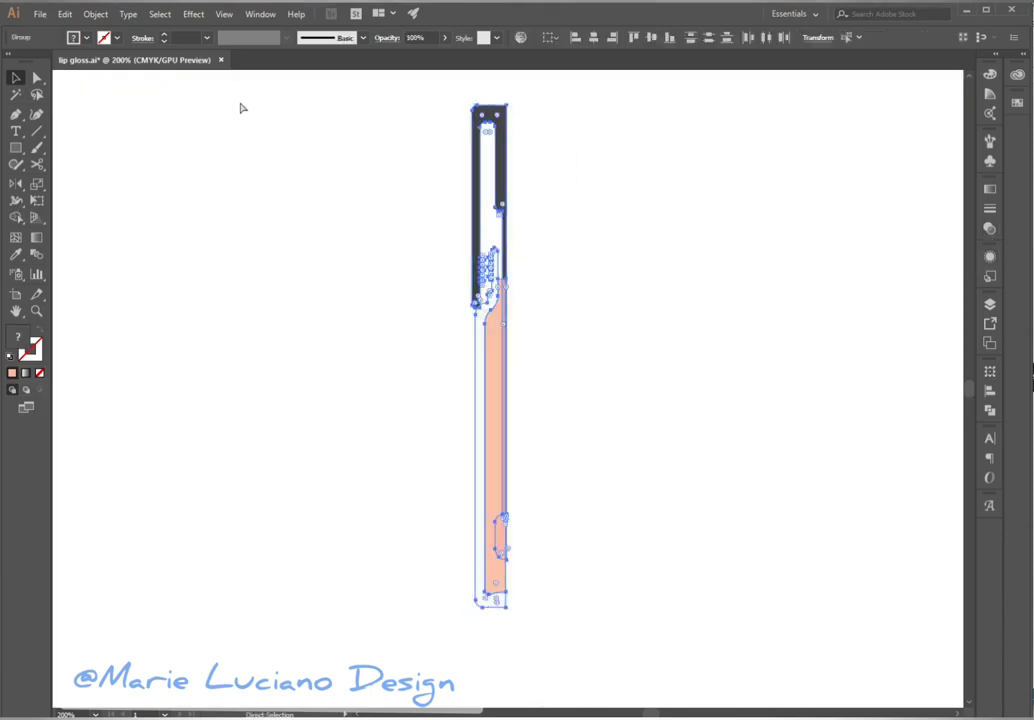
{"action": "left_click", "coordinate": [166, 270]}
Inside the bottle group, nudge the pink wall's inner bottom corner left and point its top.
{"action": "left_click", "coordinate": [628, 464]}
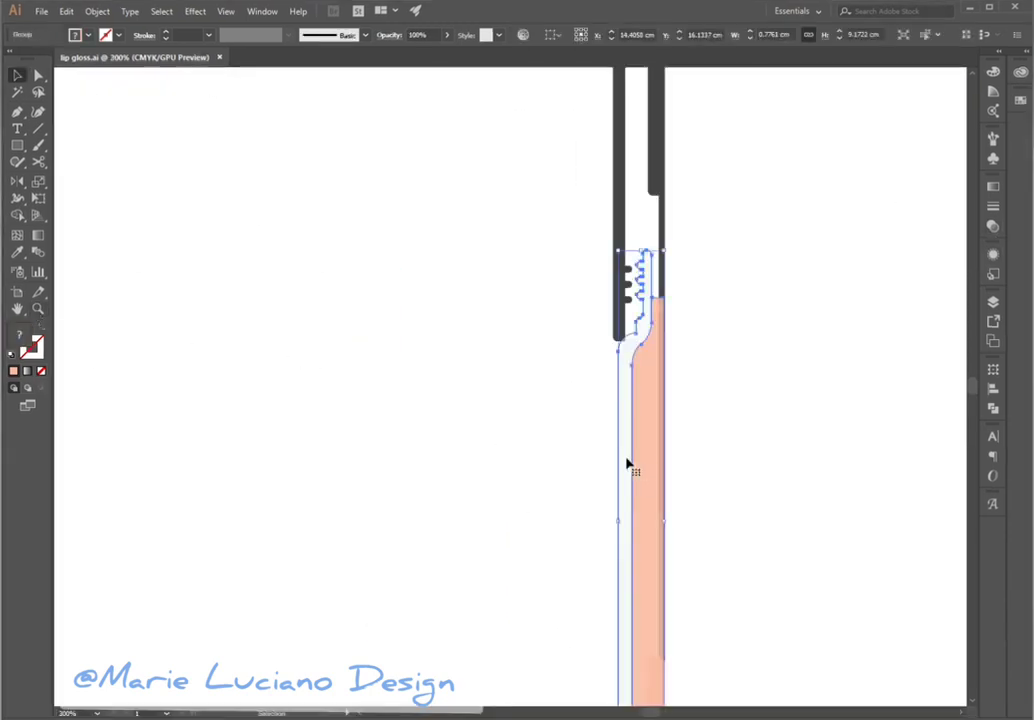
{"action": "double_click", "coordinate": [628, 464]}
{"action": "scroll", "coordinate": [716, 393], "scroll_direction": "up", "scroll_amount": 2}
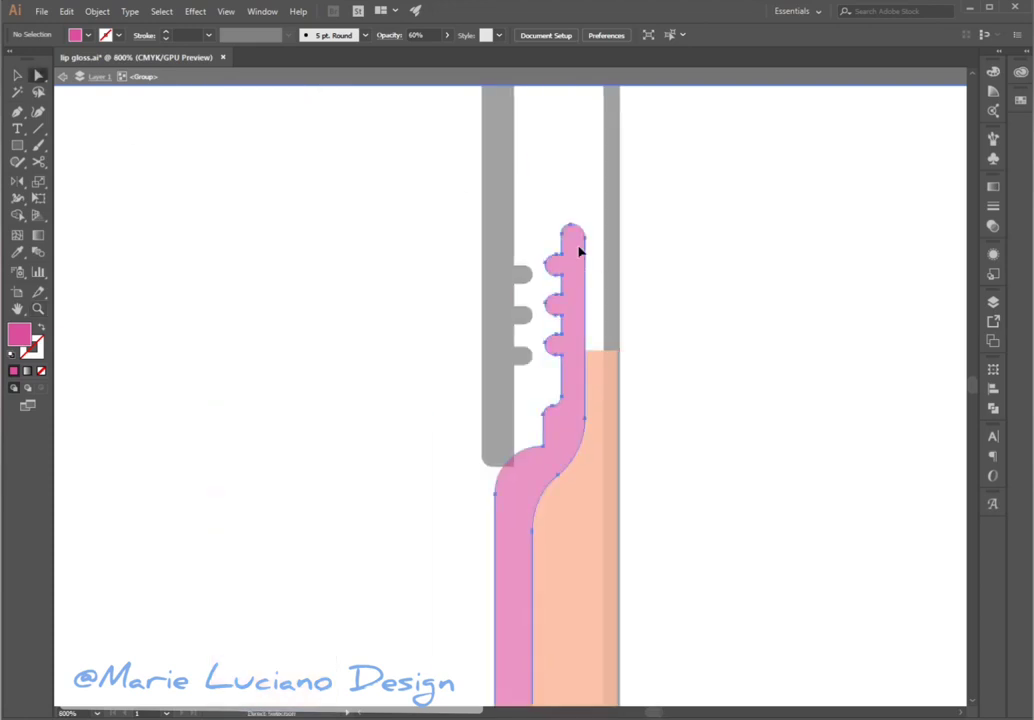
{"action": "mouse_move", "coordinate": [577, 485]}
{"action": "left_mouse_down"}
{"action": "mouse_move", "coordinate": [474, 190]}
{"action": "mouse_move", "coordinate": [560, 20]}
{"action": "left_mouse_up"}
{"action": "left_click_drag", "start_coordinate": [554, 342], "coordinate": [524, 342]}
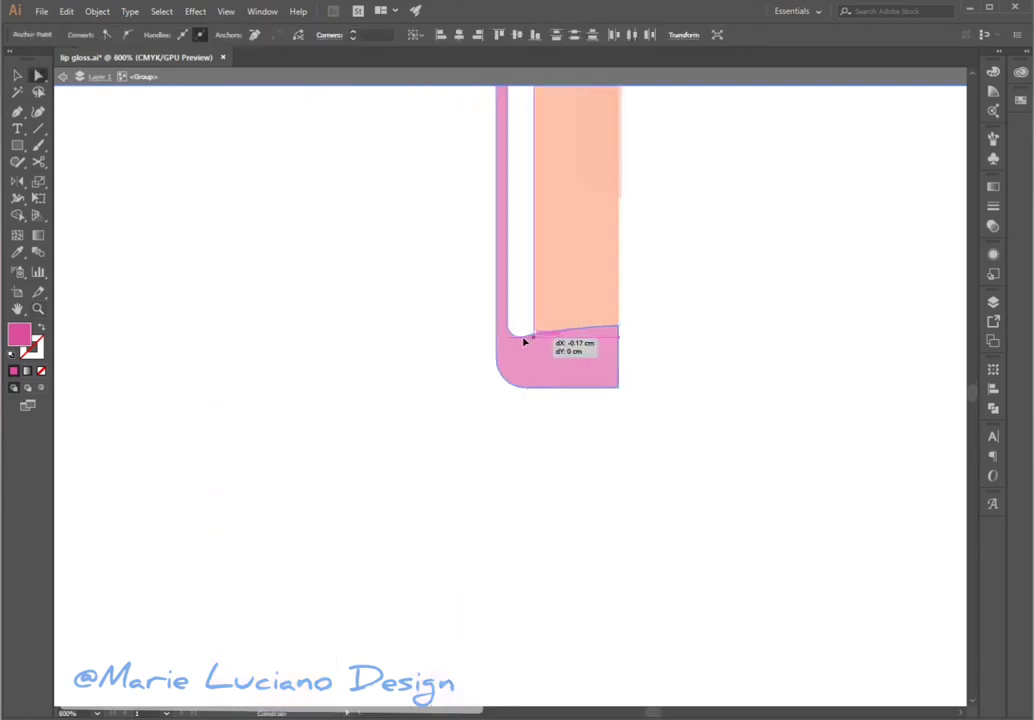
{"action": "left_click_drag", "start_coordinate": [626, 137], "coordinate": [615, 436]}
{"action": "left_click_drag", "start_coordinate": [607, 240], "coordinate": [612, 232]}
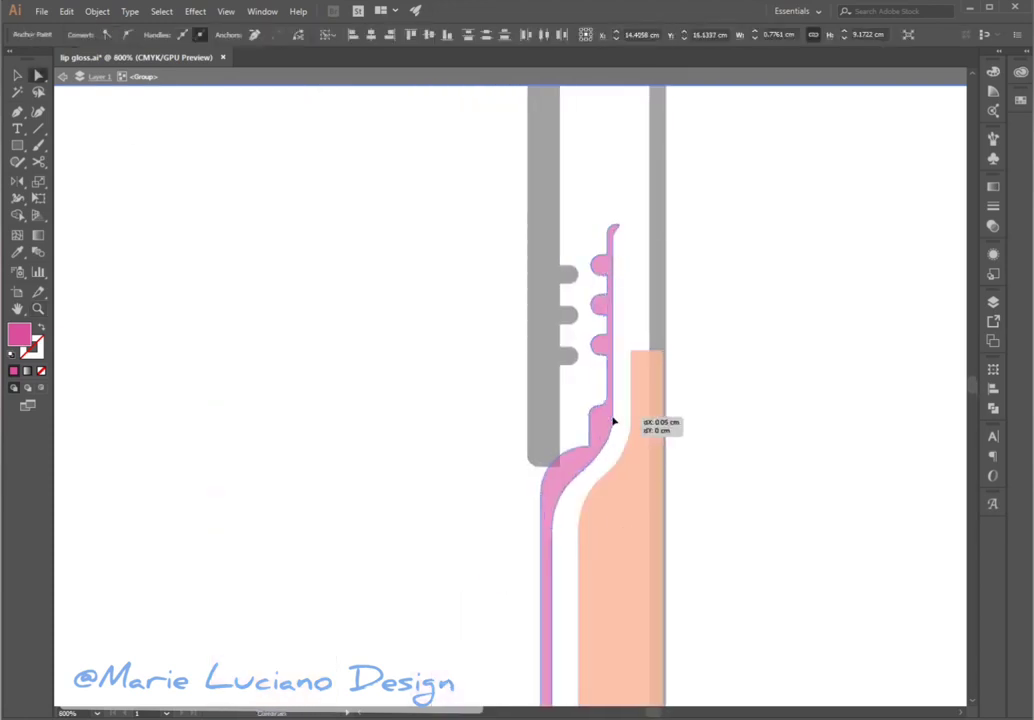
{"action": "left_click", "coordinate": [573, 260]}
Scale the pink neck ribs down to about 70% height.
{"action": "left_click", "coordinate": [38, 181]}
{"action": "left_click_drag", "start_coordinate": [612, 289], "coordinate": [590, 293]}
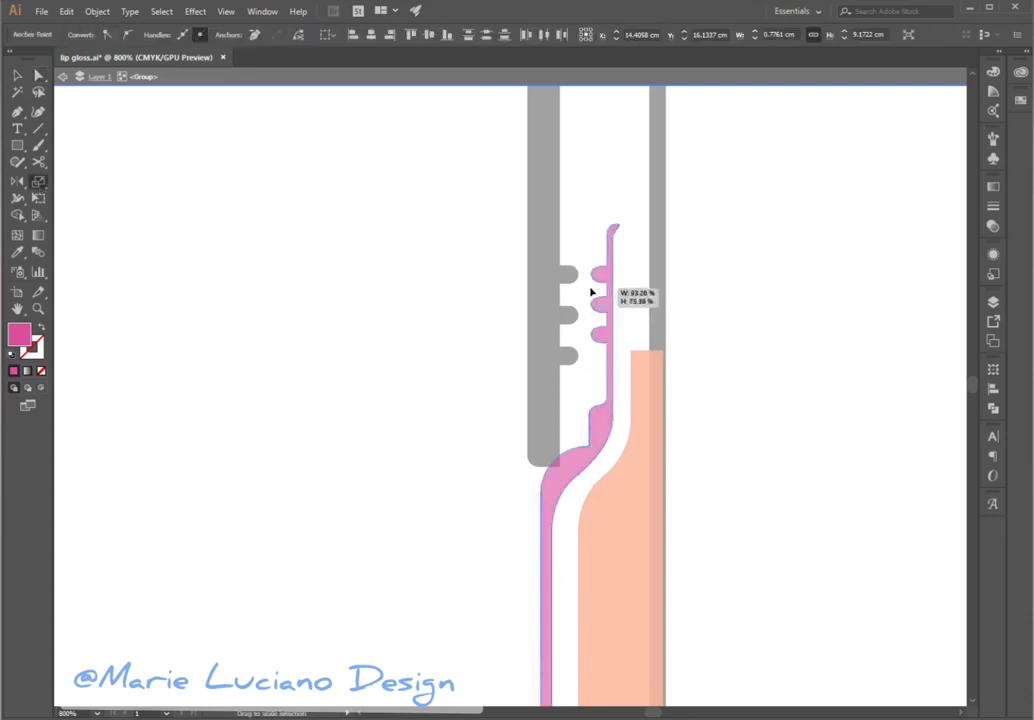
{"action": "left_click", "coordinate": [15, 76]}
{"action": "key", "text": "a"}
{"action": "left_click", "coordinate": [670, 460]}
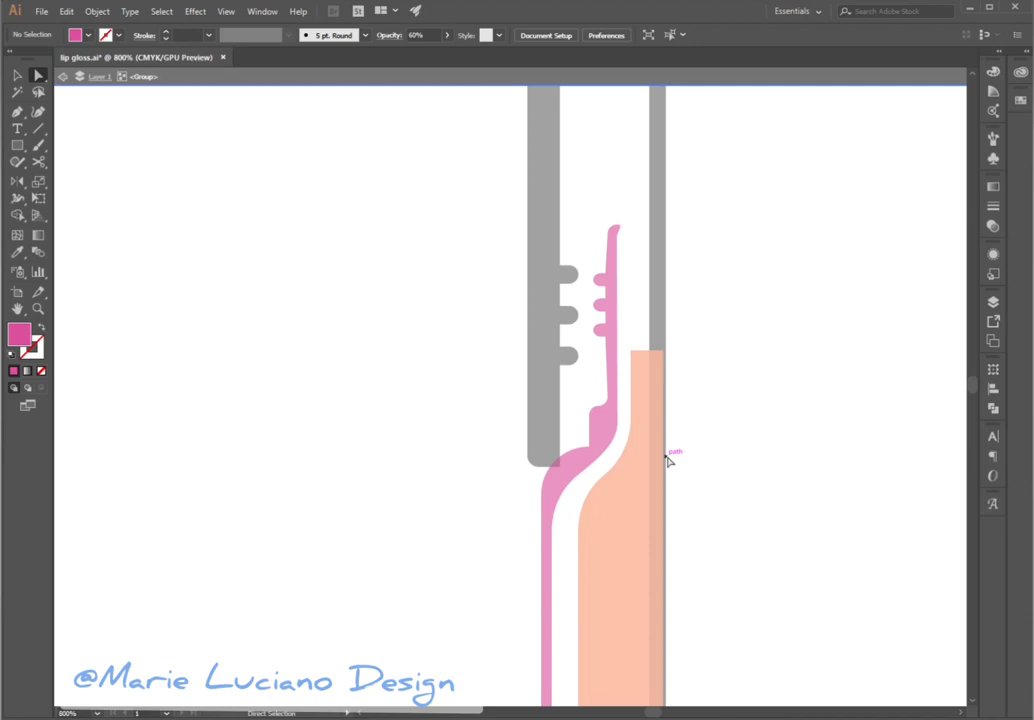
Taper the pink path's top anchor and select the wall's bottom-corner anchor.
{"action": "left_click", "coordinate": [610, 445]}
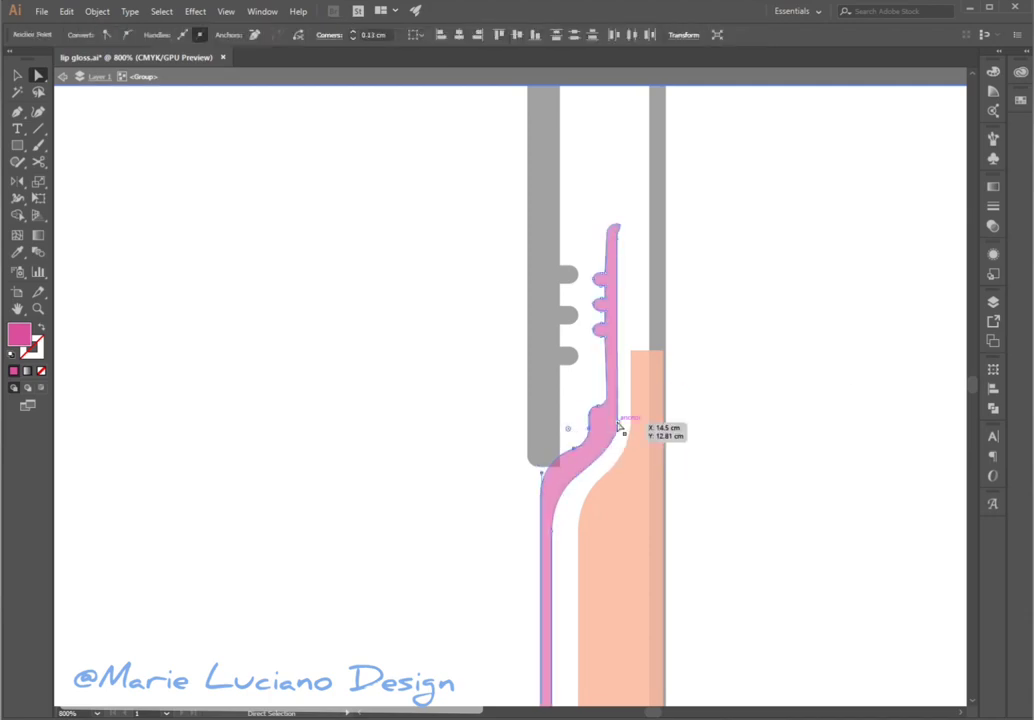
{"action": "left_click_drag", "start_coordinate": [616, 227], "coordinate": [616, 226]}
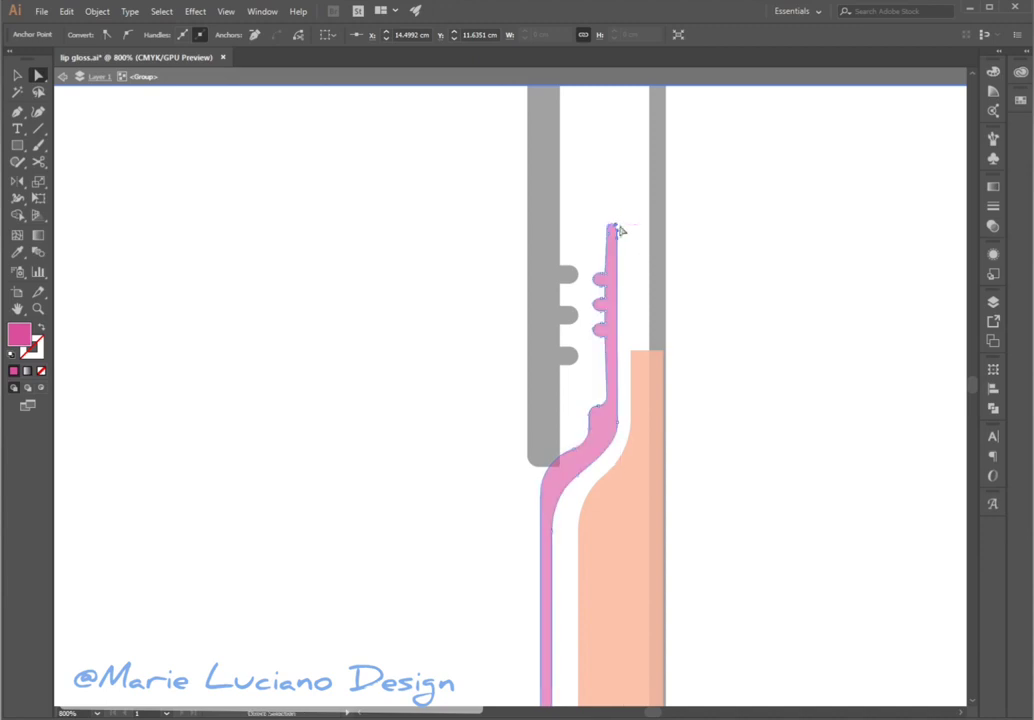
{"action": "scroll", "coordinate": [658, 358], "scroll_direction": "down", "scroll_amount": 10}
{"action": "left_click", "coordinate": [554, 392]}
{"action": "scroll", "coordinate": [247, 396], "scroll_direction": "left", "scroll_amount": 4}
{"action": "key", "text": "z"}
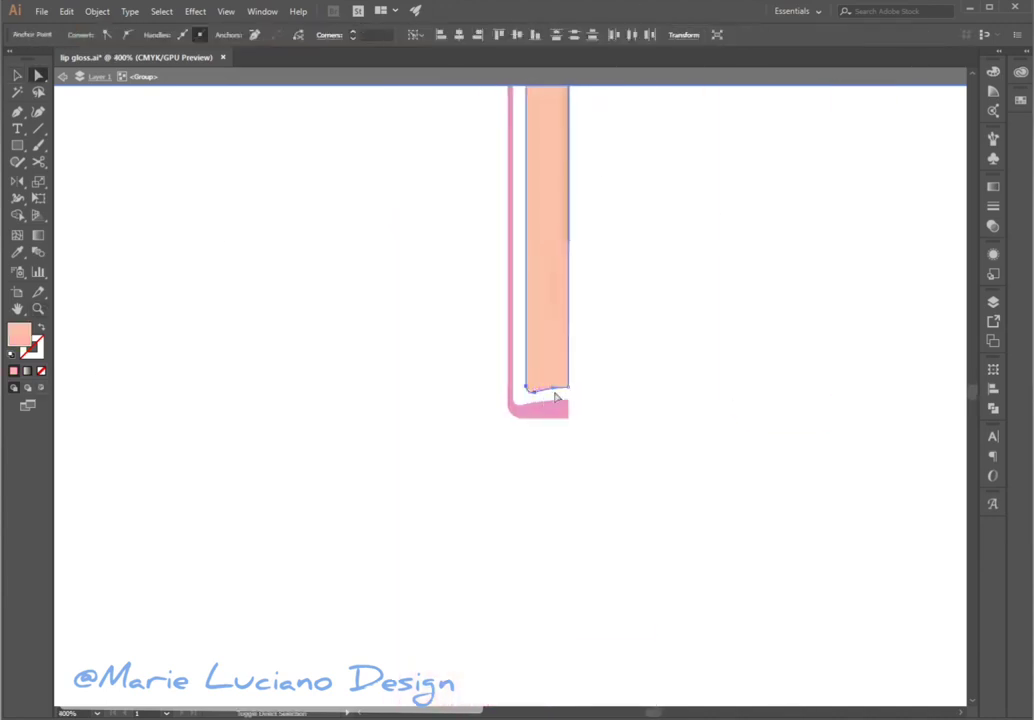
Reposition the peach shape's bottom corners and left edge to fit inside the bottle.
{"action": "left_click_drag", "start_coordinate": [557, 398], "coordinate": [522, 397]}
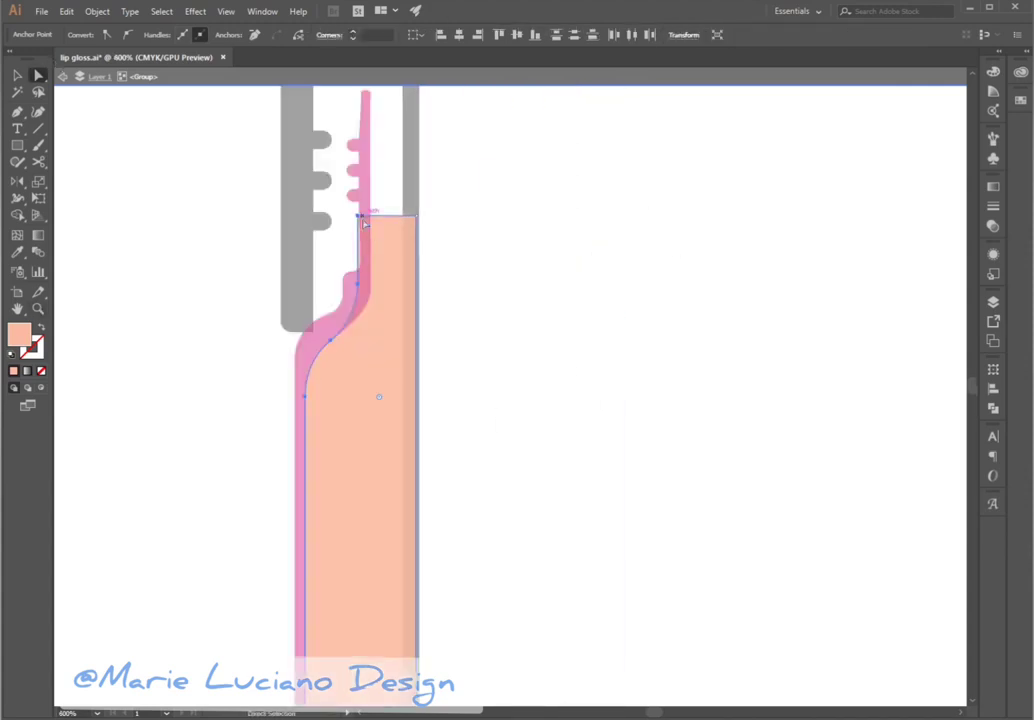
{"action": "left_click_drag", "start_coordinate": [359, 290], "coordinate": [373, 290]}
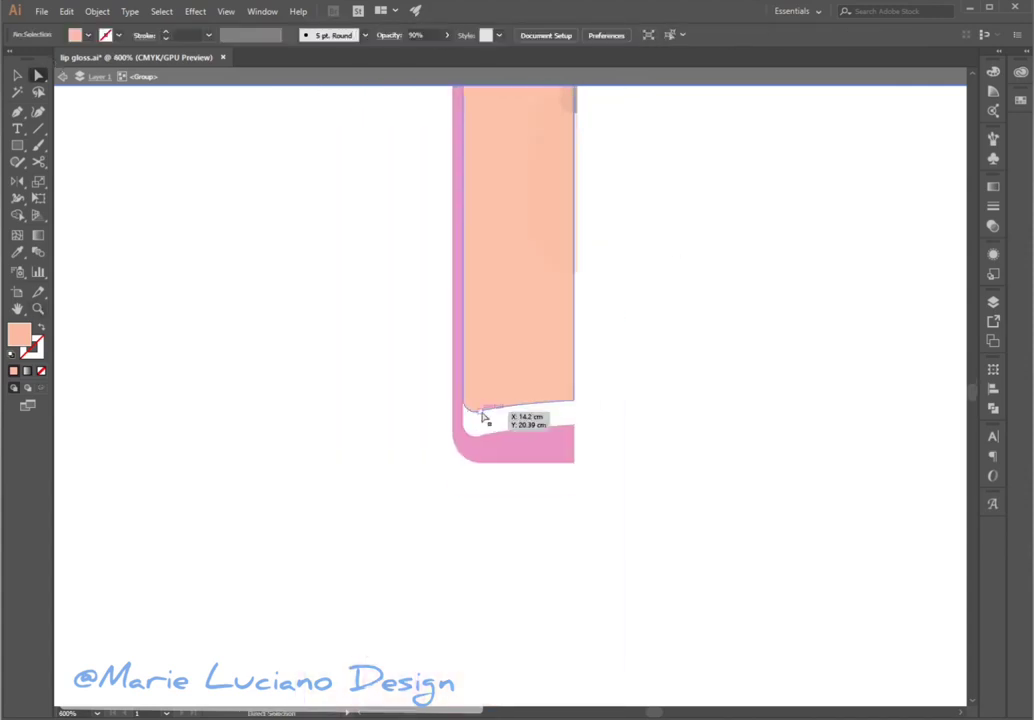
{"action": "left_click_drag", "start_coordinate": [485, 415], "coordinate": [575, 420]}
{"action": "key", "text": "ctrl+minus"}
{"action": "key", "text": "ctrl+minus"}
{"action": "key", "text": "ctrl+minus"}
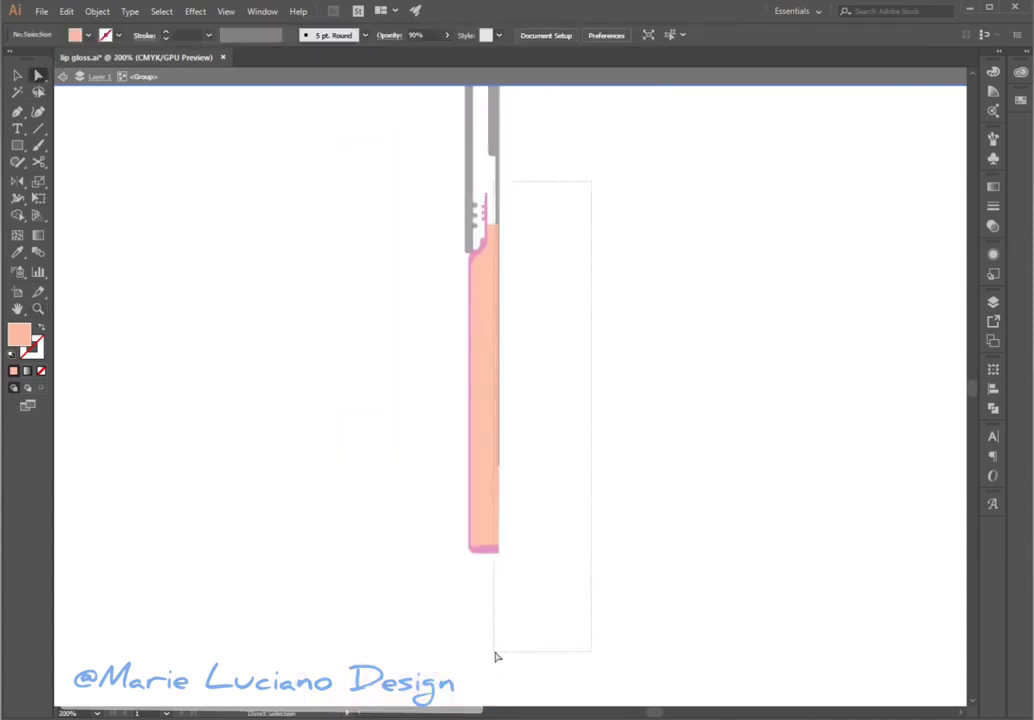
Fill the bottle profile with light grey C6C6C6.
{"action": "left_click_drag", "start_coordinate": [497, 657], "coordinate": [497, 660]}
{"action": "left_click", "coordinate": [415, 342]}
{"action": "left_click", "coordinate": [488, 400]}
{"action": "double_click", "coordinate": [19, 335]}
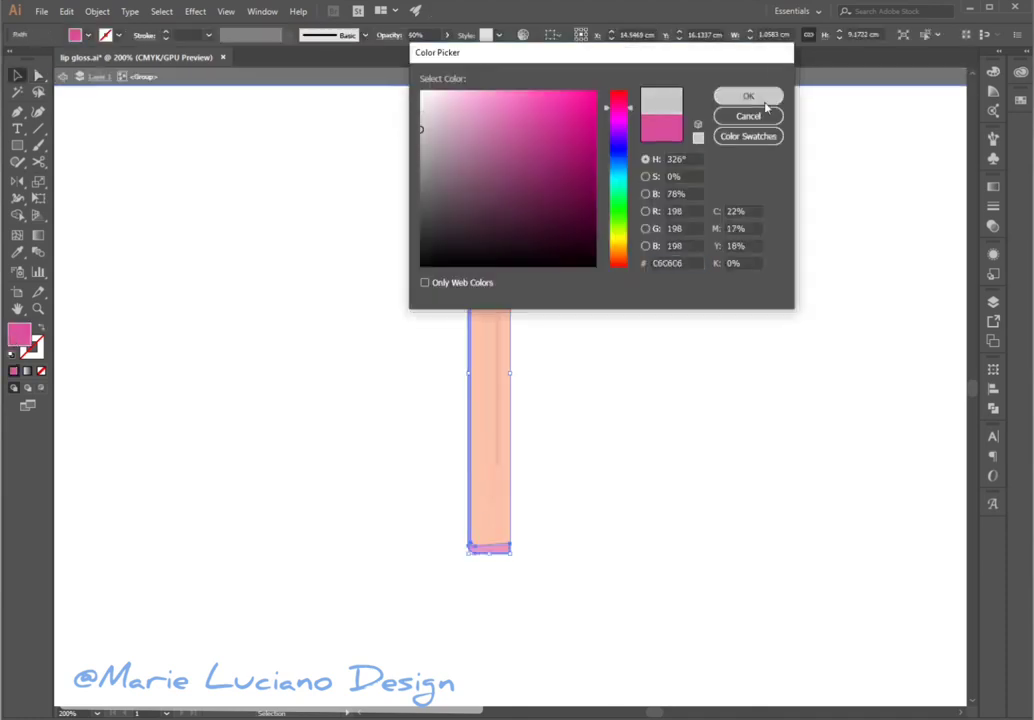
{"action": "left_click", "coordinate": [748, 96]}
{"action": "key", "text": "ctrl+plus"}
{"action": "key", "text": "ctrl+plus"}
{"action": "key", "text": "ctrl+plus"}
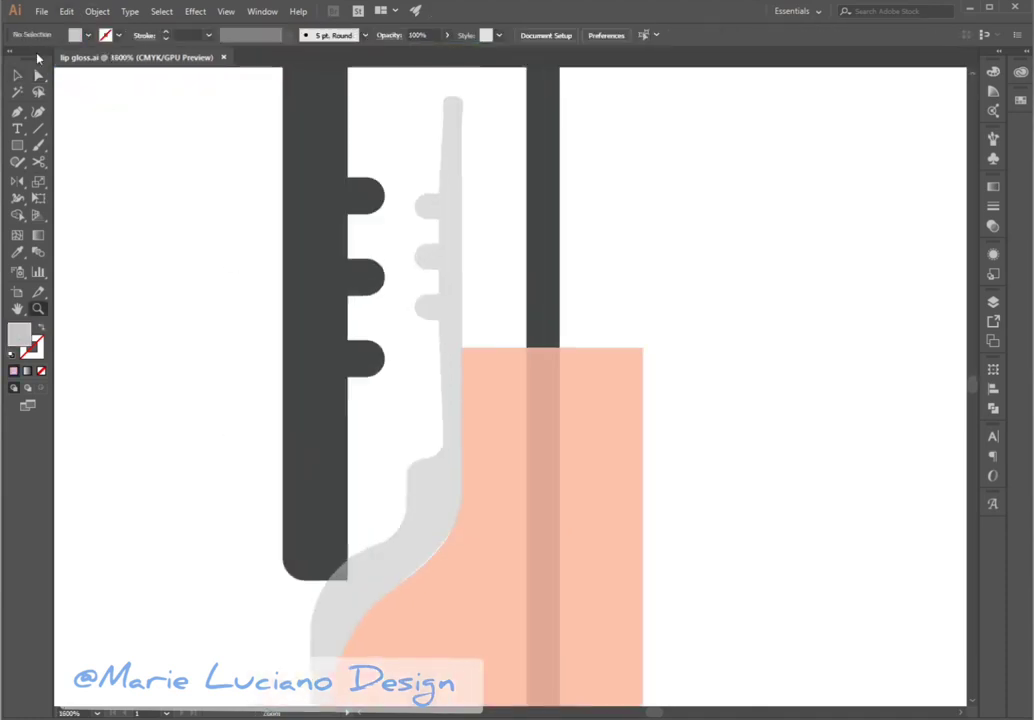
Fit the peach shape's top corner against the neck and its curve along the shoulder.
{"action": "left_click", "coordinate": [38, 75]}
{"action": "left_click", "coordinate": [624, 419]}
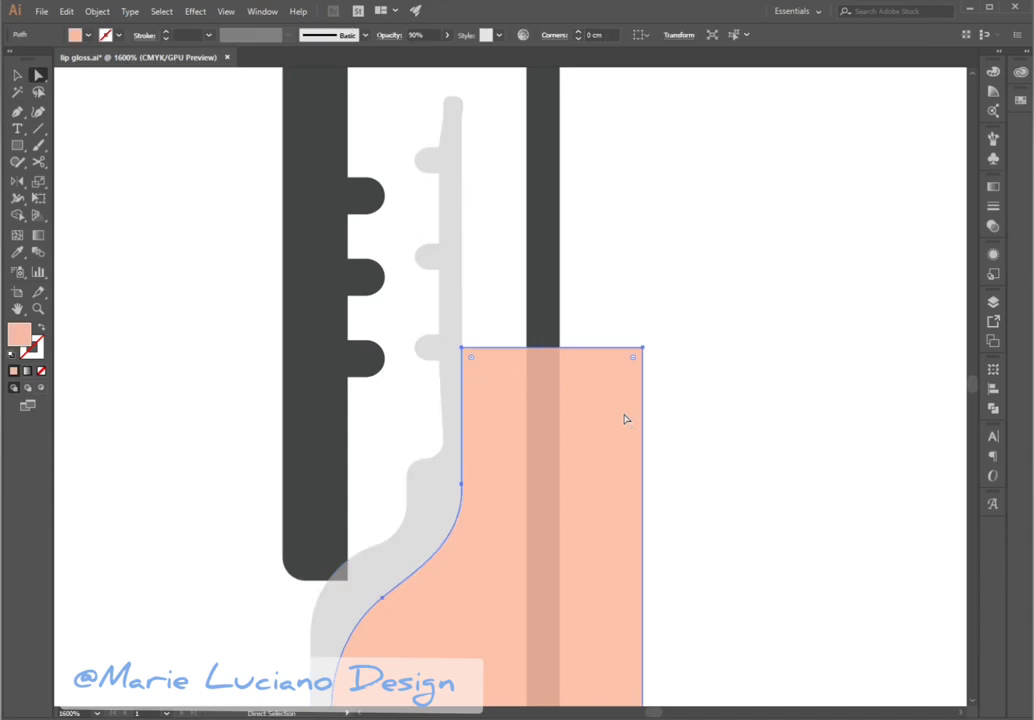
{"action": "left_click", "coordinate": [462, 349]}
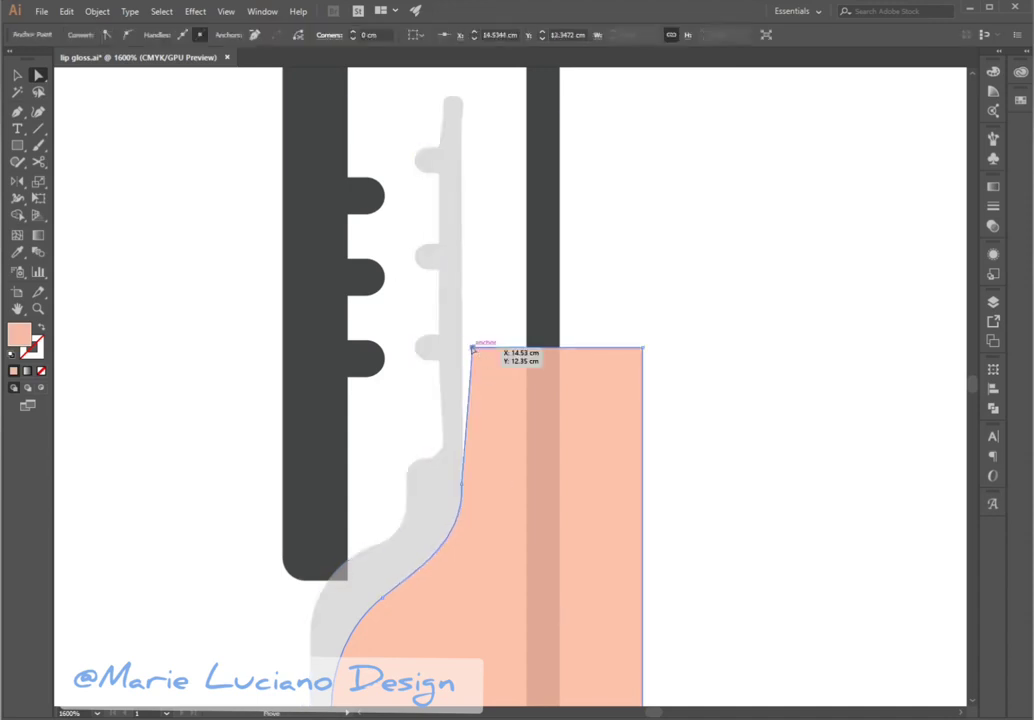
{"action": "left_click_drag", "start_coordinate": [463, 488], "coordinate": [465, 490]}
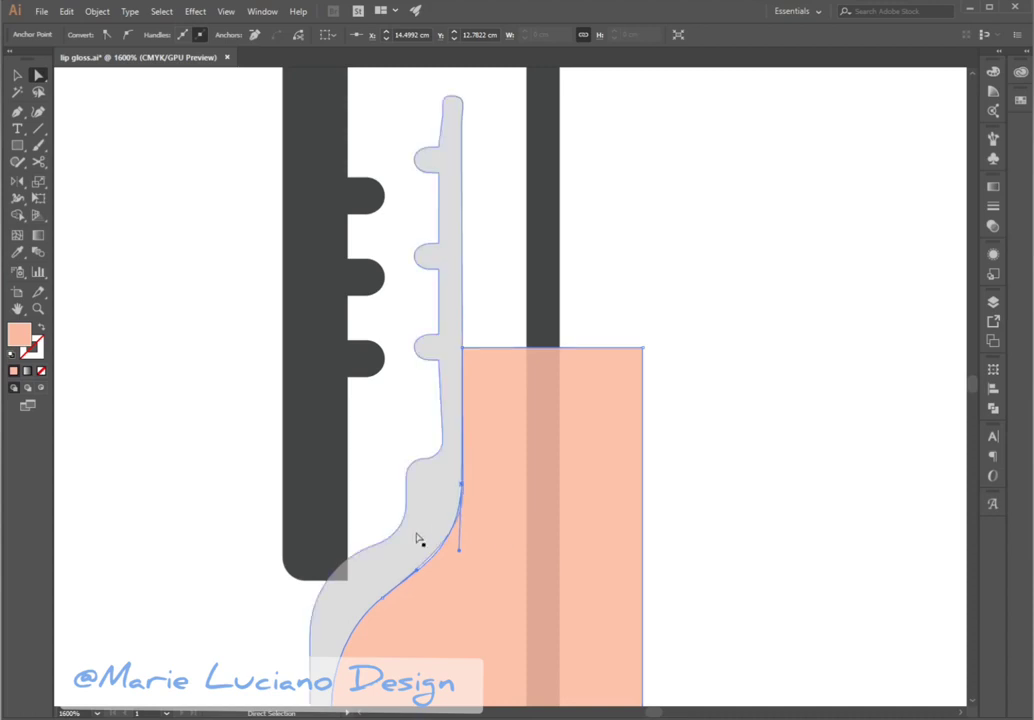
{"action": "scroll", "coordinate": [418, 538], "scroll_direction": "down", "scroll_amount": 5}
{"action": "scroll", "coordinate": [418, 538], "scroll_direction": "left", "scroll_amount": 4}
{"action": "left_click_drag", "start_coordinate": [588, 340], "coordinate": [572, 321]}
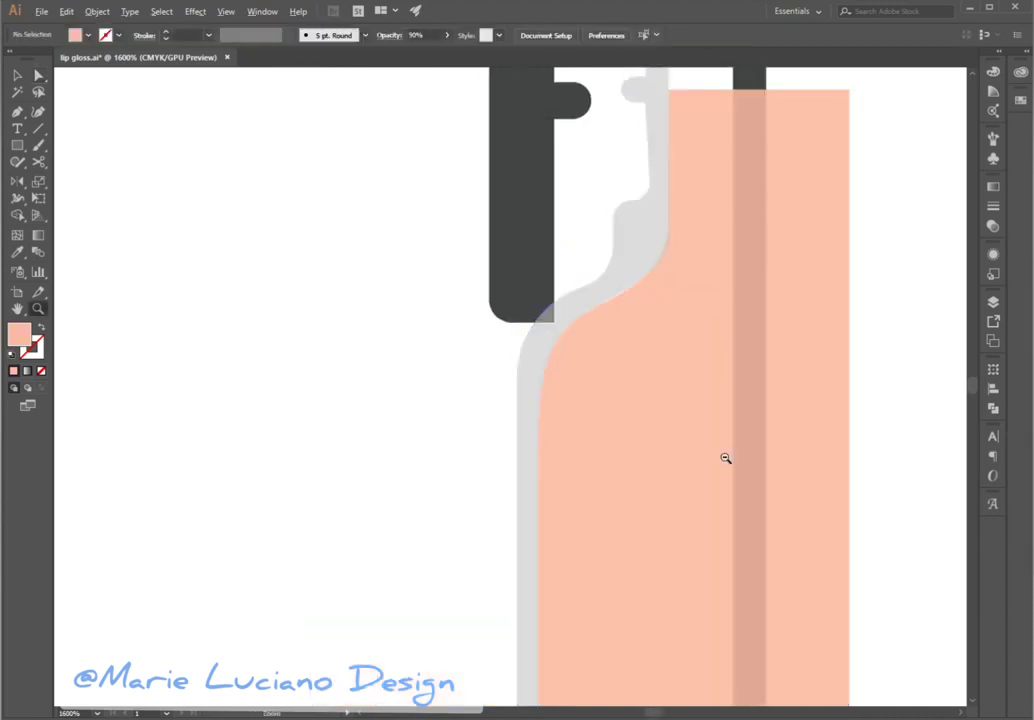
{"action": "scroll", "coordinate": [593, 501], "scroll_direction": "down", "scroll_amount": 6}
Return the bottle profile to 100% opacity and select the whole bottle group.
{"action": "double_click", "coordinate": [490, 450]}
{"action": "left_click", "coordinate": [993, 225]}
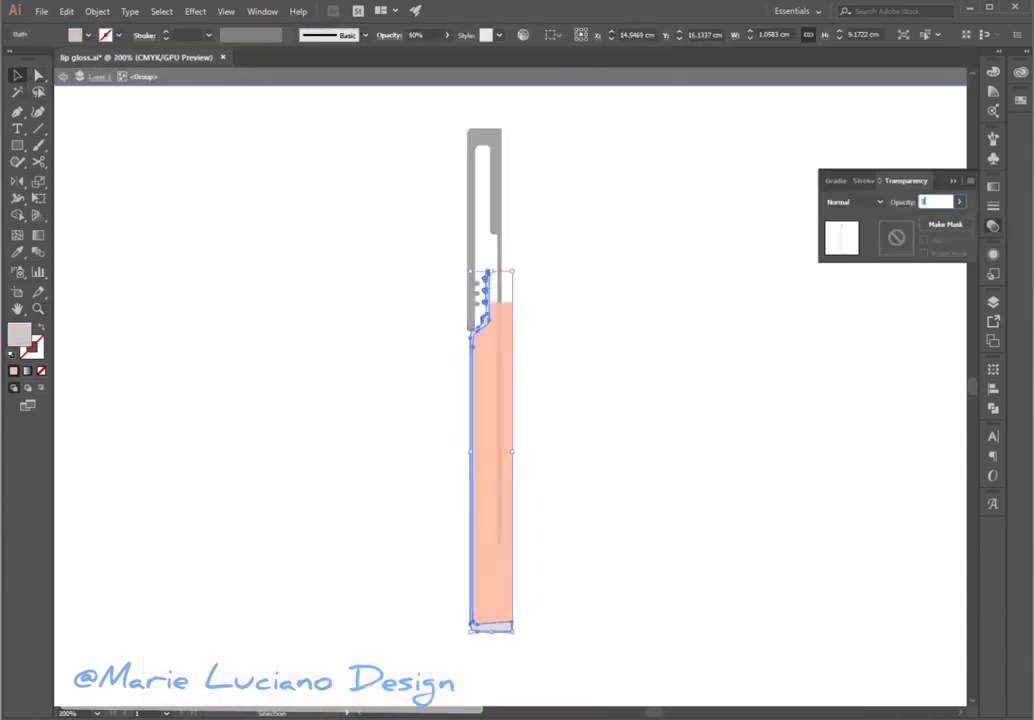
{"action": "double_click", "coordinate": [397, 528]}
{"action": "left_click", "coordinate": [490, 450]}
{"action": "left_click", "coordinate": [195, 11]}
{"action": "key", "text": "Escape"}
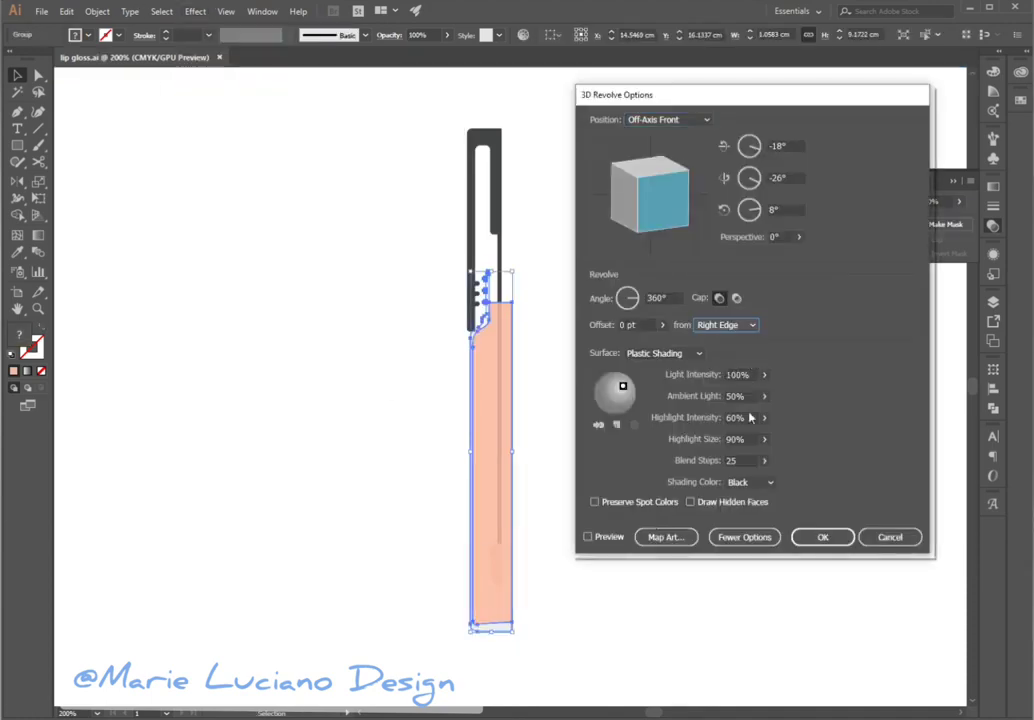
Start a 3D Revolve with preview, Front view, a second light and 17% ambient light.
{"action": "left_click", "coordinate": [588, 537]}
{"action": "left_click", "coordinate": [668, 119]}
{"action": "left_click", "coordinate": [650, 140]}
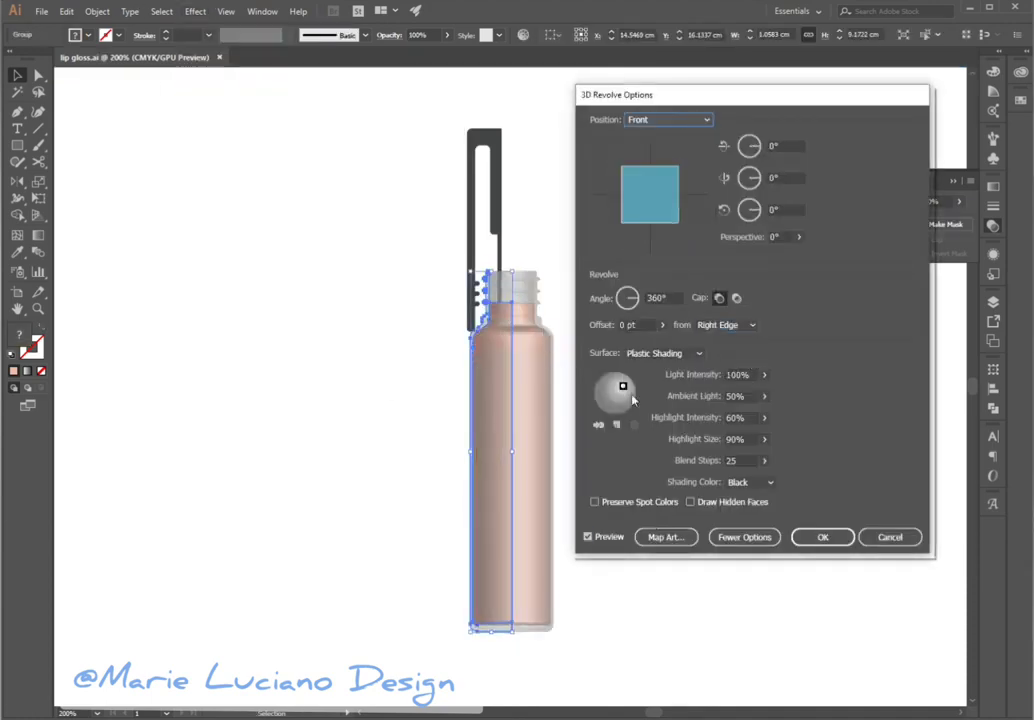
{"action": "left_click", "coordinate": [616, 424]}
{"action": "left_click", "coordinate": [764, 396]}
{"action": "mouse_move", "coordinate": [741, 407]}
{"action": "left_mouse_down"}
{"action": "mouse_move", "coordinate": [722, 407]}
{"action": "mouse_move", "coordinate": [748, 414]}
{"action": "mouse_move", "coordinate": [754, 394]}
{"action": "left_mouse_up"}
Set light intensity 82%, blend steps 60 and a 12° Y rotation, then apply.
{"action": "left_click", "coordinate": [764, 417]}
{"action": "left_click", "coordinate": [764, 374]}
{"action": "left_click_drag", "start_coordinate": [764, 460], "coordinate": [706, 467]}
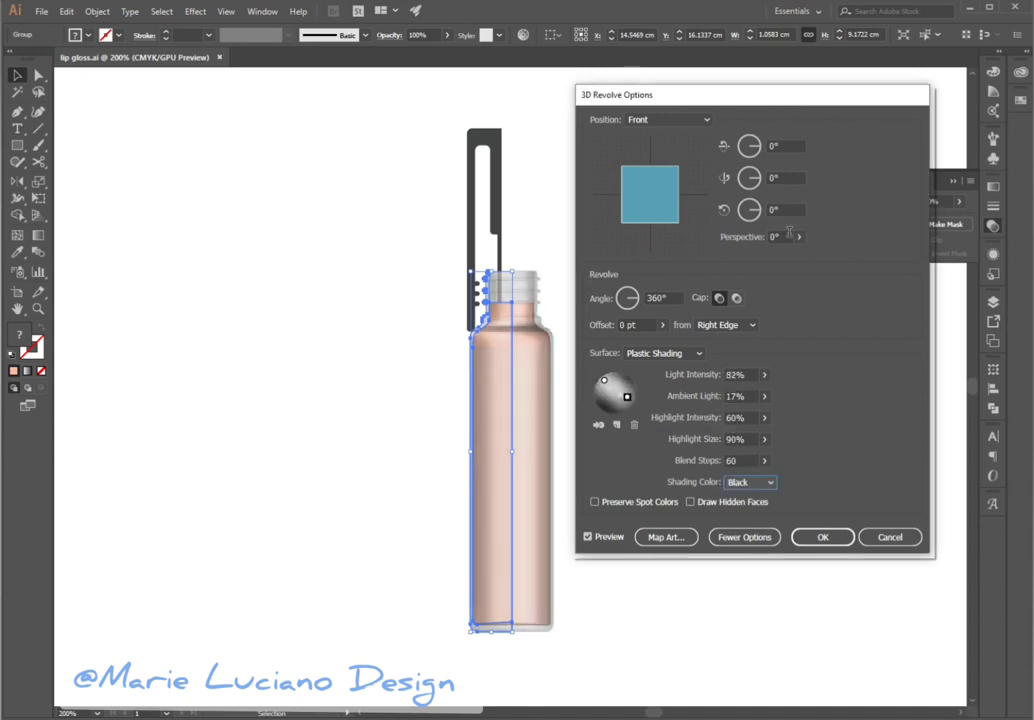
{"action": "left_click_drag", "start_coordinate": [650, 195], "coordinate": [665, 195]}
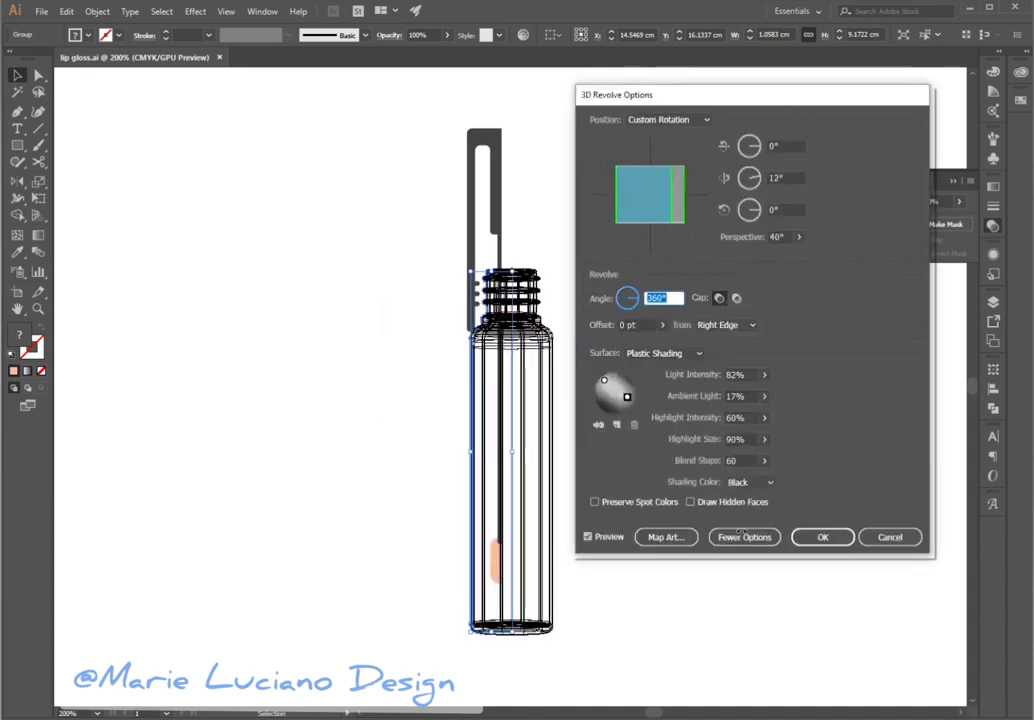
{"action": "left_click", "coordinate": [822, 537]}
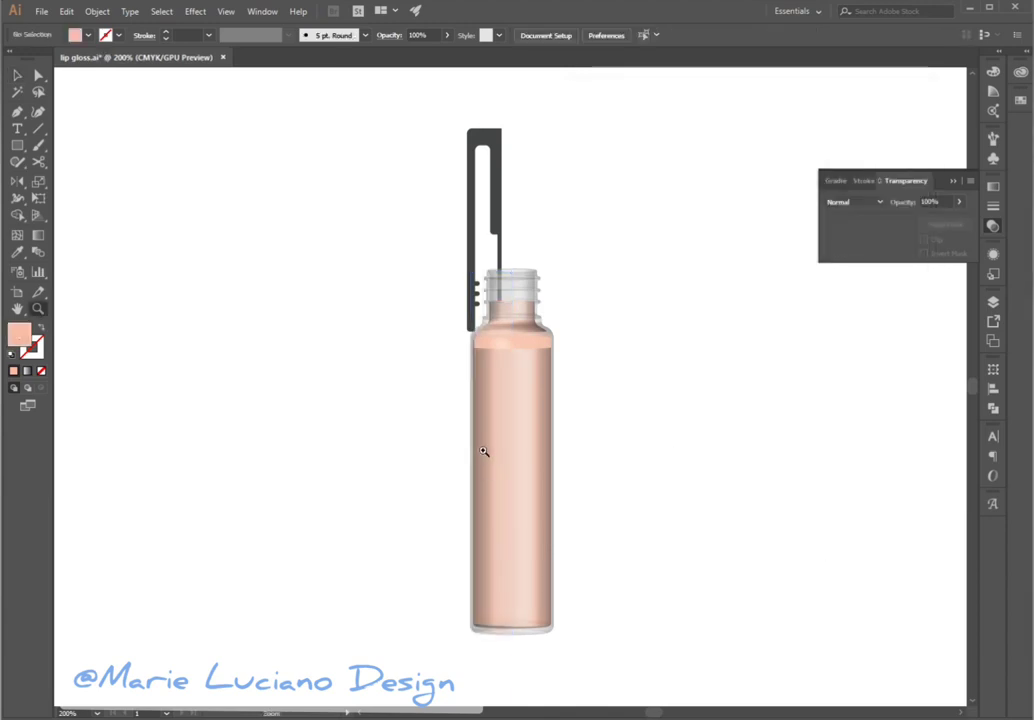
{"action": "left_click", "coordinate": [512, 473]}
Undo back to the flat bottle profile and enter the group with Direct Selection.
{"action": "key", "text": "ctrl+z"}
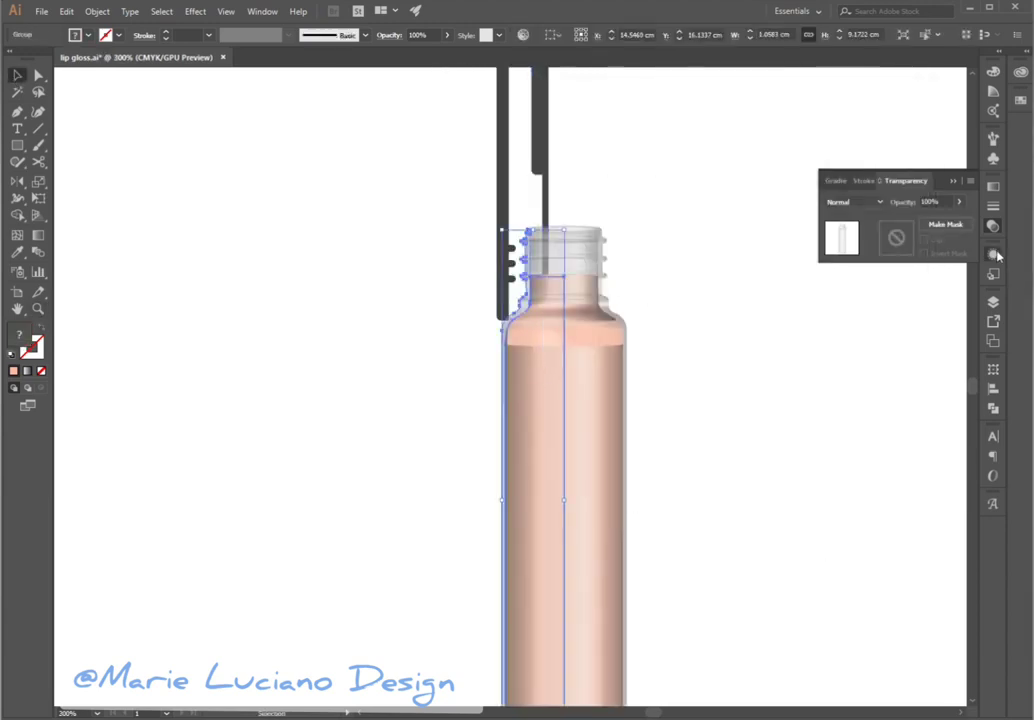
{"action": "left_click", "coordinate": [625, 394]}
{"action": "scroll", "coordinate": [553, 404], "scroll_direction": "down", "scroll_amount": 5}
{"action": "scroll", "coordinate": [583, 277], "scroll_direction": "up", "scroll_amount": 5}
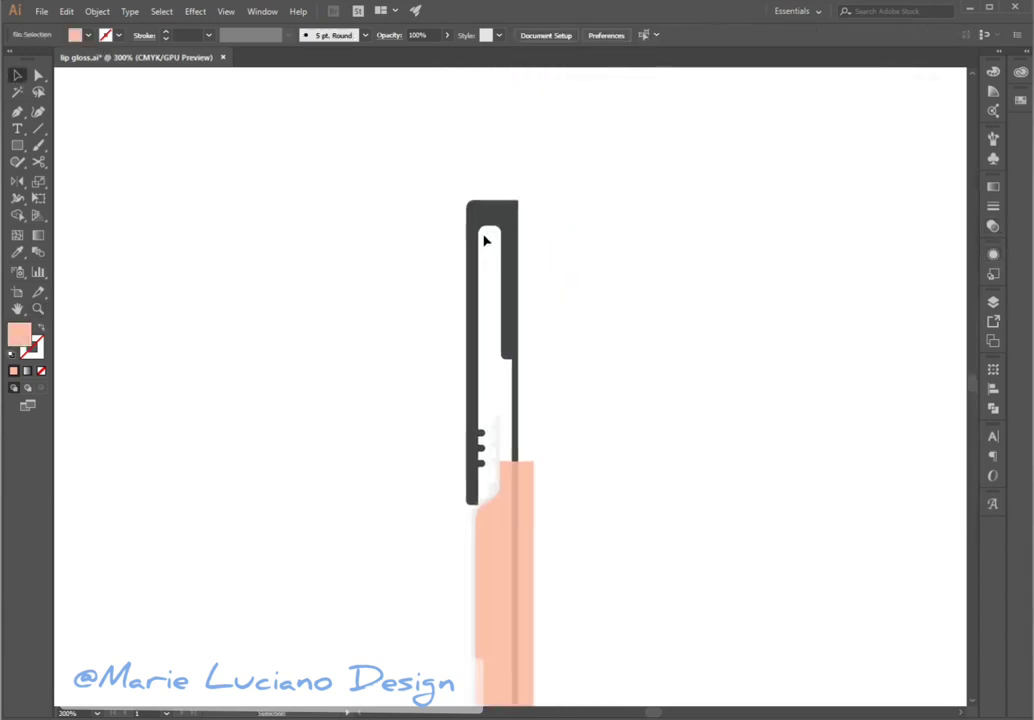
{"action": "double_click", "coordinate": [489, 238]}
{"action": "key", "text": "a"}
{"action": "scroll", "coordinate": [600, 560], "scroll_direction": "up", "scroll_amount": 5}
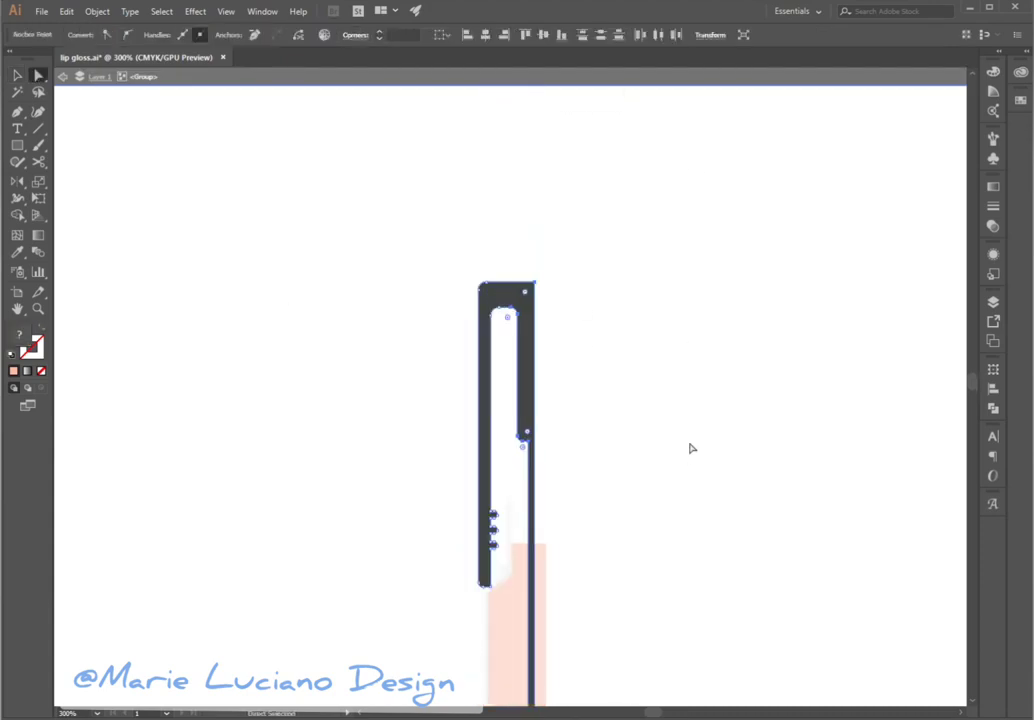
{"action": "scroll", "coordinate": [418, 471], "scroll_direction": "down", "scroll_amount": 5}
{"action": "left_click_drag", "start_coordinate": [418, 471], "coordinate": [365, 408]}
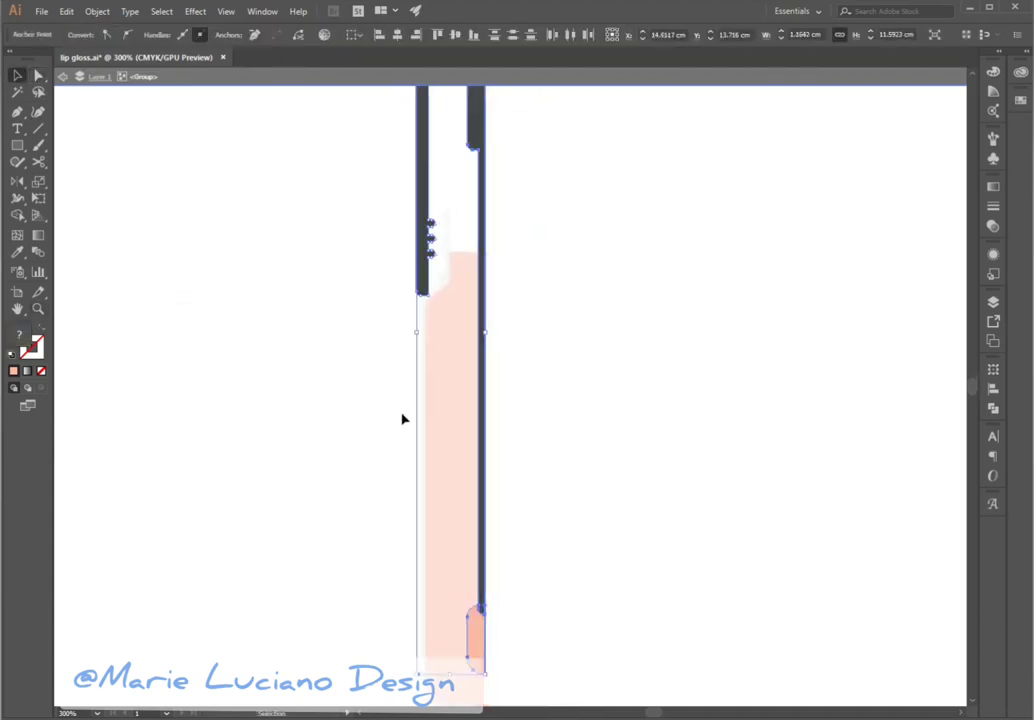
Scale the cap's three tabs narrower and move the cap edge slightly down.
{"action": "key", "text": "ctrl+equal"}
{"action": "key", "text": "ctrl+equal"}
{"action": "key", "text": "ctrl+equal"}
{"action": "left_click", "coordinate": [453, 395]}
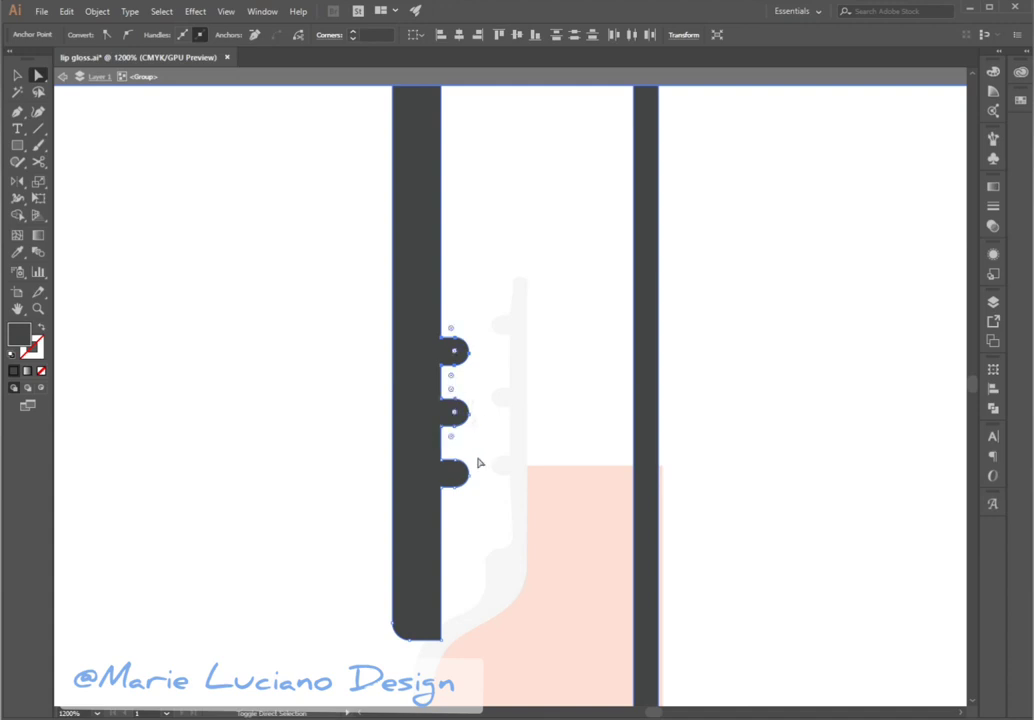
{"action": "key", "text": "s"}
{"action": "left_click_drag", "start_coordinate": [492, 466], "coordinate": [470, 478]}
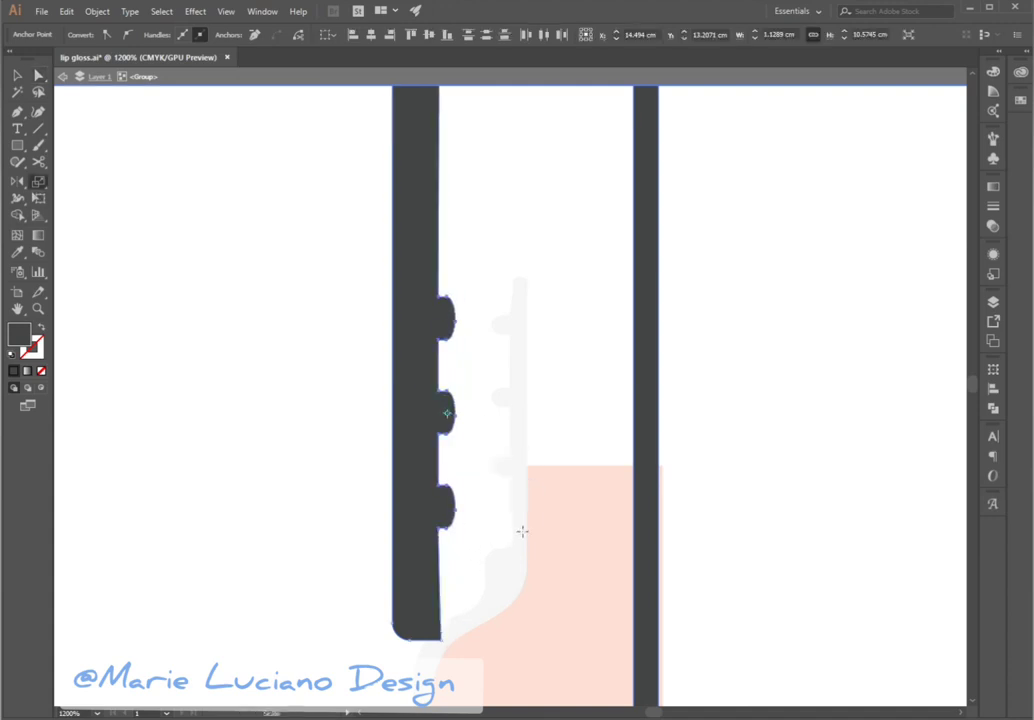
{"action": "key", "text": "a"}
{"action": "left_click", "coordinate": [474, 492]}
{"action": "left_click_drag", "start_coordinate": [442, 530], "coordinate": [443, 528]}
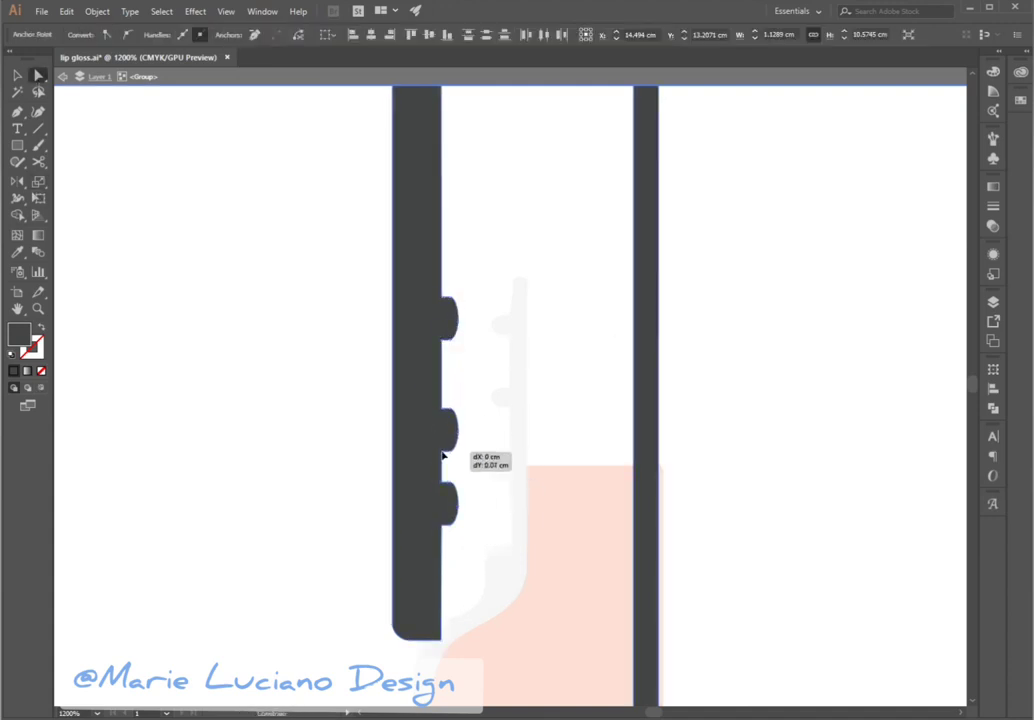
Exit group editing and nudge the bottle profile slightly up and right.
{"action": "key", "text": "ctrl+shift+a"}
{"action": "key", "text": "ctrl+minus"}
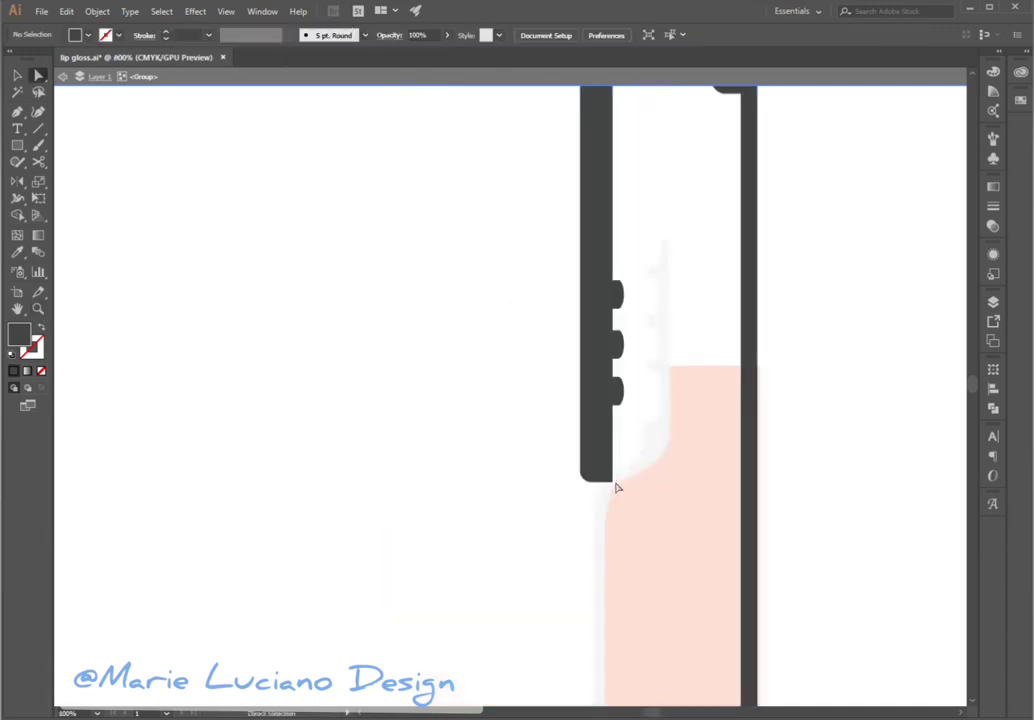
{"action": "key", "text": "v"}
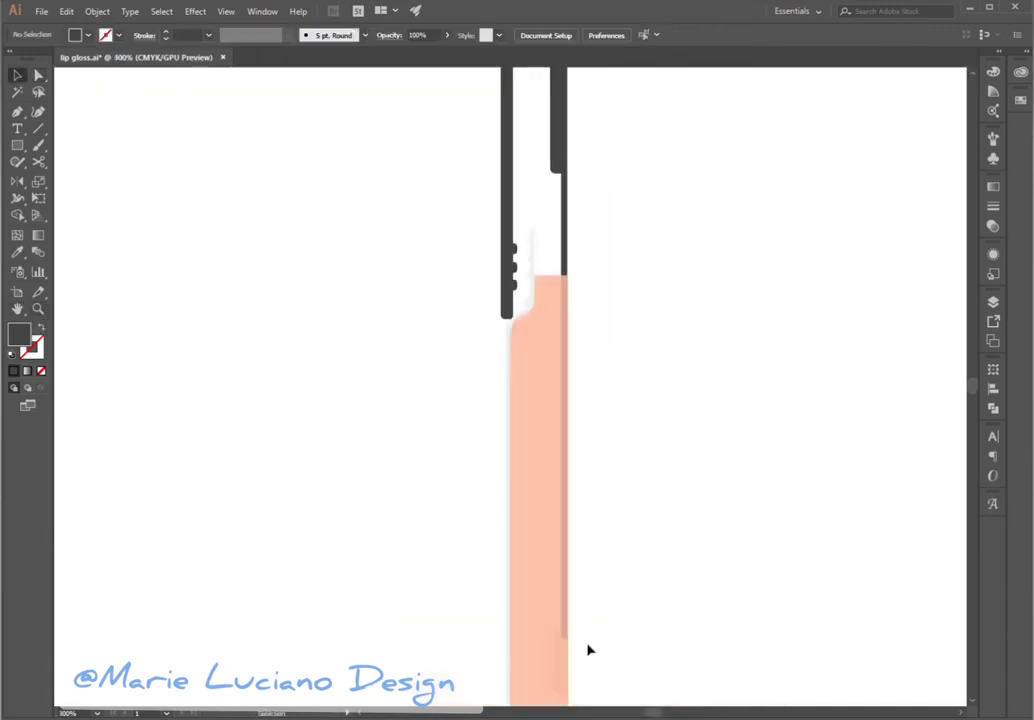
{"action": "left_click", "coordinate": [452, 383]}
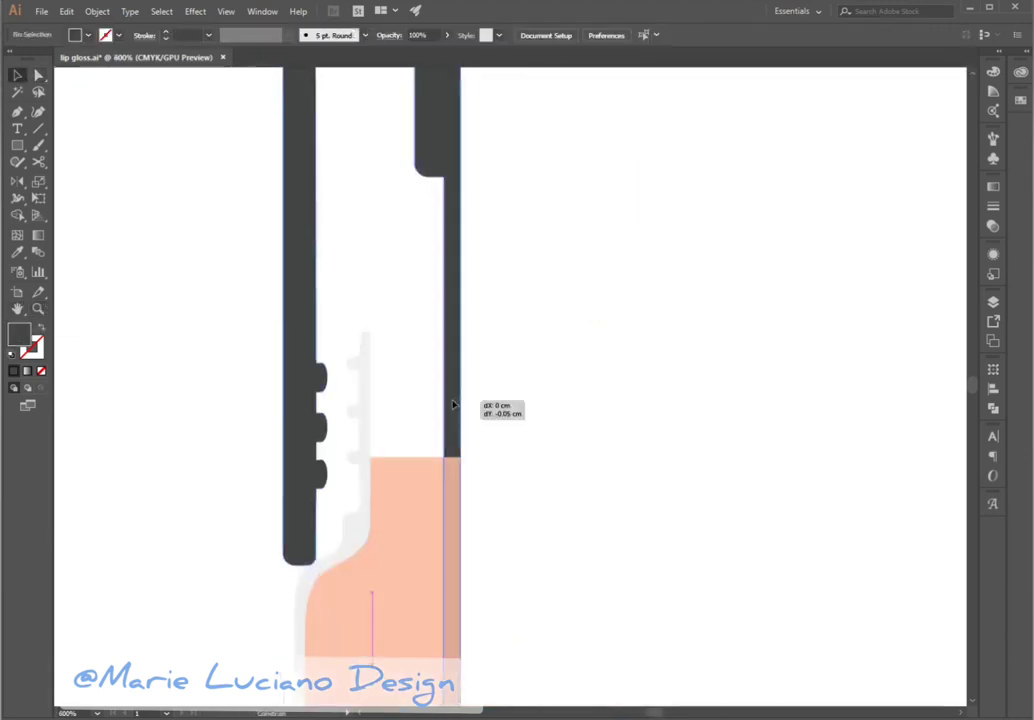
{"action": "left_click_drag", "start_coordinate": [452, 383], "coordinate": [455, 371]}
{"action": "key", "text": "ctrl+minus"}
{"action": "key", "text": "ctrl+minus"}
{"action": "key", "text": "ctrl+minus"}
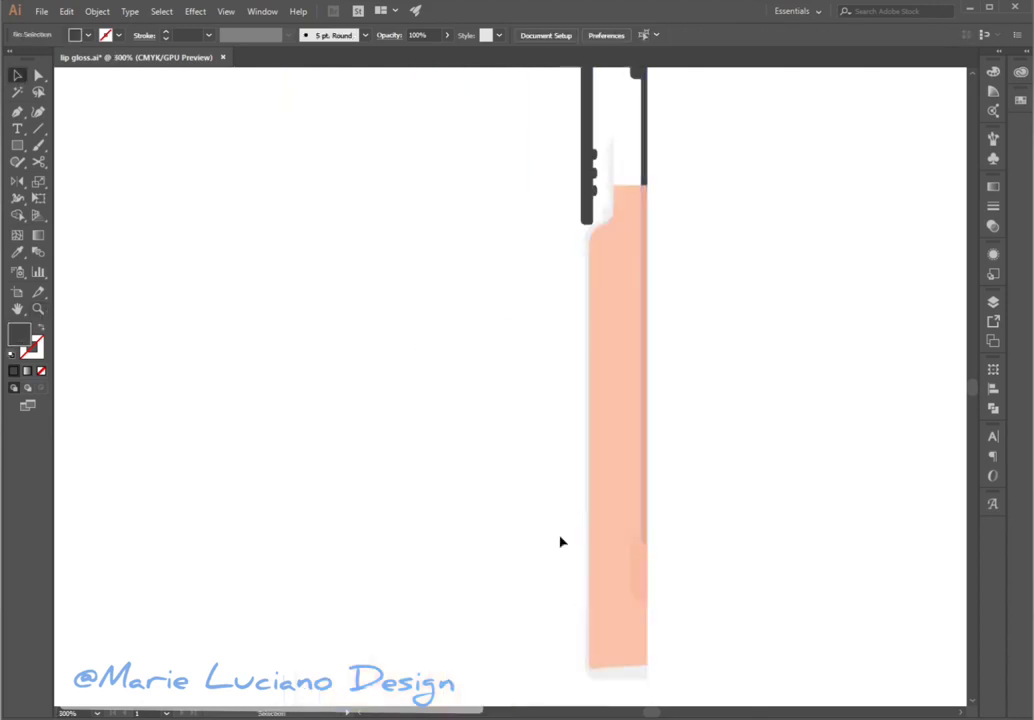
Apply 3D Revolve to the cap profile group, revolving from its right edge.
{"action": "key", "text": "ctrl+minus"}
{"action": "key", "text": "ctrl+minus"}
{"action": "left_click", "coordinate": [17, 75]}
{"action": "left_click", "coordinate": [193, 11]}
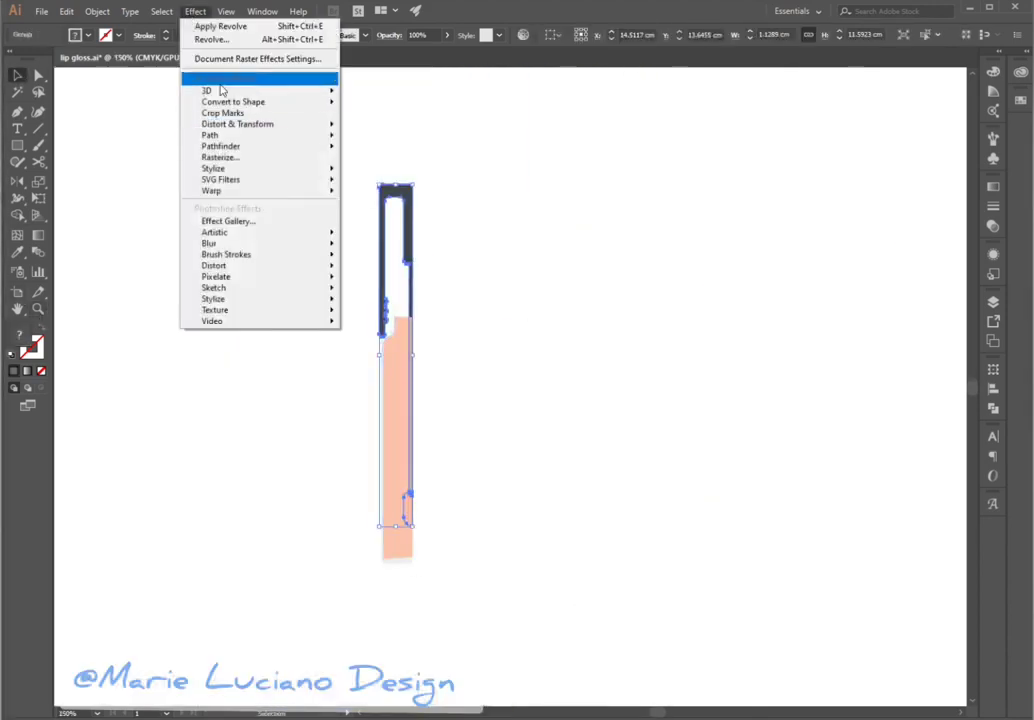
{"action": "left_click", "coordinate": [307, 166]}
{"action": "left_click", "coordinate": [396, 200]}
{"action": "left_click", "coordinate": [193, 11]}
{"action": "left_click", "coordinate": [211, 39]}
{"action": "left_click", "coordinate": [726, 324]}
{"action": "left_click", "coordinate": [720, 338]}
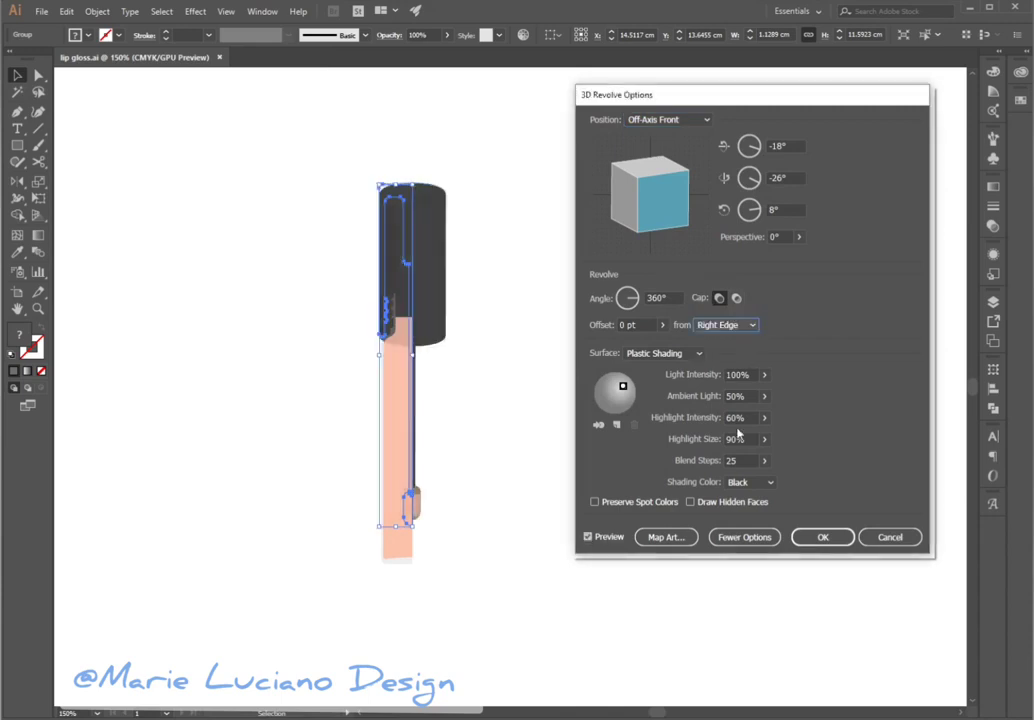
Use a front view with 40° perspective, upper-left light at 72%, ambient 28%, and apply.
{"action": "left_click_drag", "start_coordinate": [778, 254], "coordinate": [798, 271]}
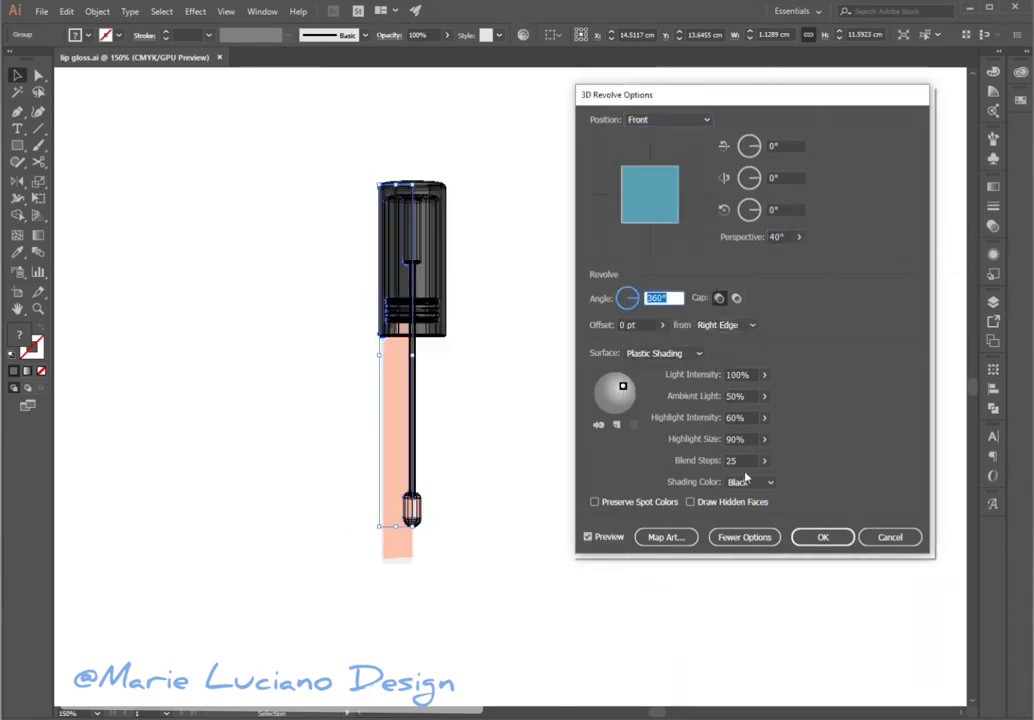
{"action": "left_click_drag", "start_coordinate": [622, 385], "coordinate": [606, 384]}
{"action": "mouse_move", "coordinate": [764, 374]}
{"action": "left_mouse_down"}
{"action": "mouse_move", "coordinate": [735, 374]}
{"action": "mouse_move", "coordinate": [749, 396]}
{"action": "left_mouse_up"}
{"action": "left_click_drag", "start_coordinate": [628, 396], "coordinate": [632, 393]}
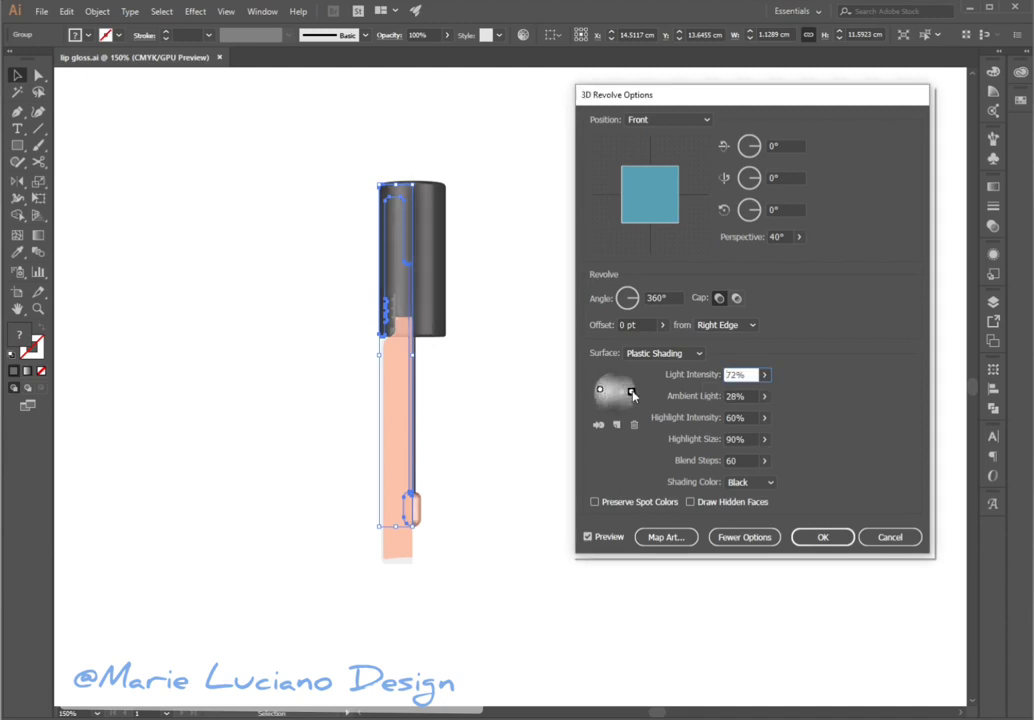
{"action": "key", "text": "Return"}
{"action": "left_click", "coordinate": [993, 253]}
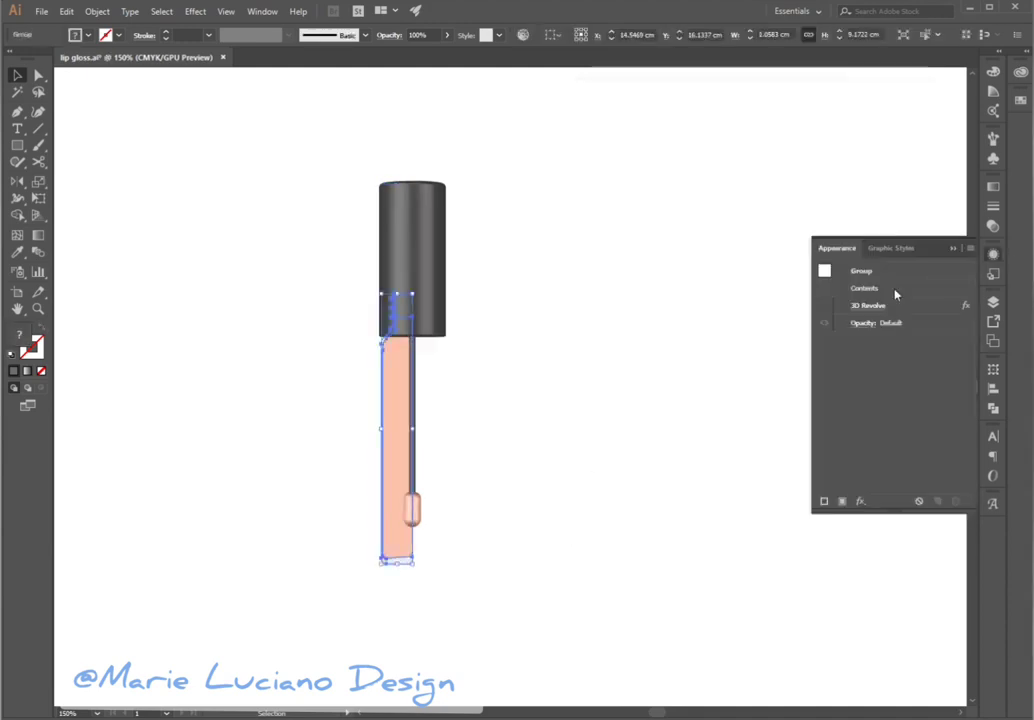
Move the cap-and-wand group up slightly and switch to direct path selection.
{"action": "left_click", "coordinate": [649, 599]}
{"action": "left_click", "coordinate": [301, 357]}
{"action": "key", "text": "v"}
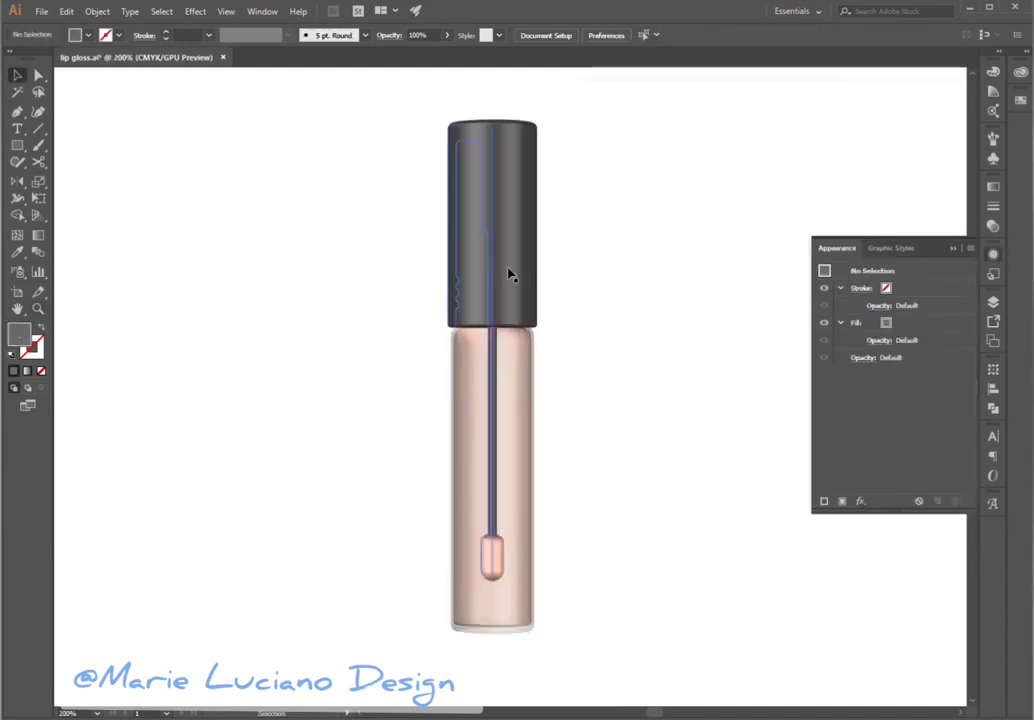
{"action": "mouse_move", "coordinate": [500, 306]}
{"action": "left_mouse_down"}
{"action": "mouse_move", "coordinate": [500, 294]}
{"action": "mouse_move", "coordinate": [504, 306]}
{"action": "left_mouse_up"}
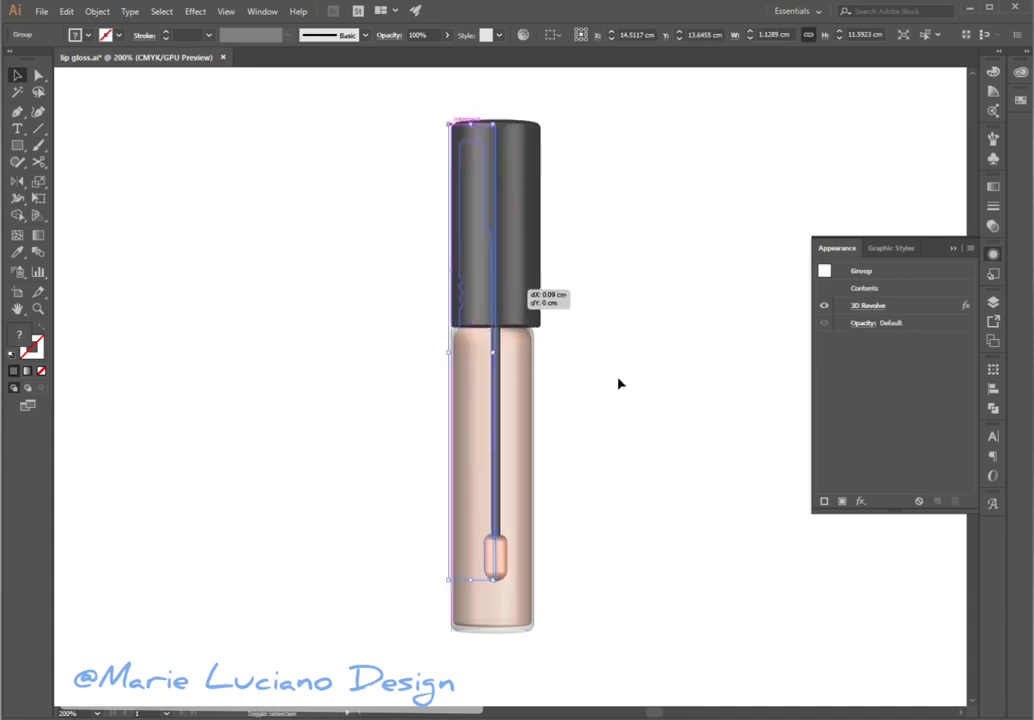
{"action": "key", "text": "a"}
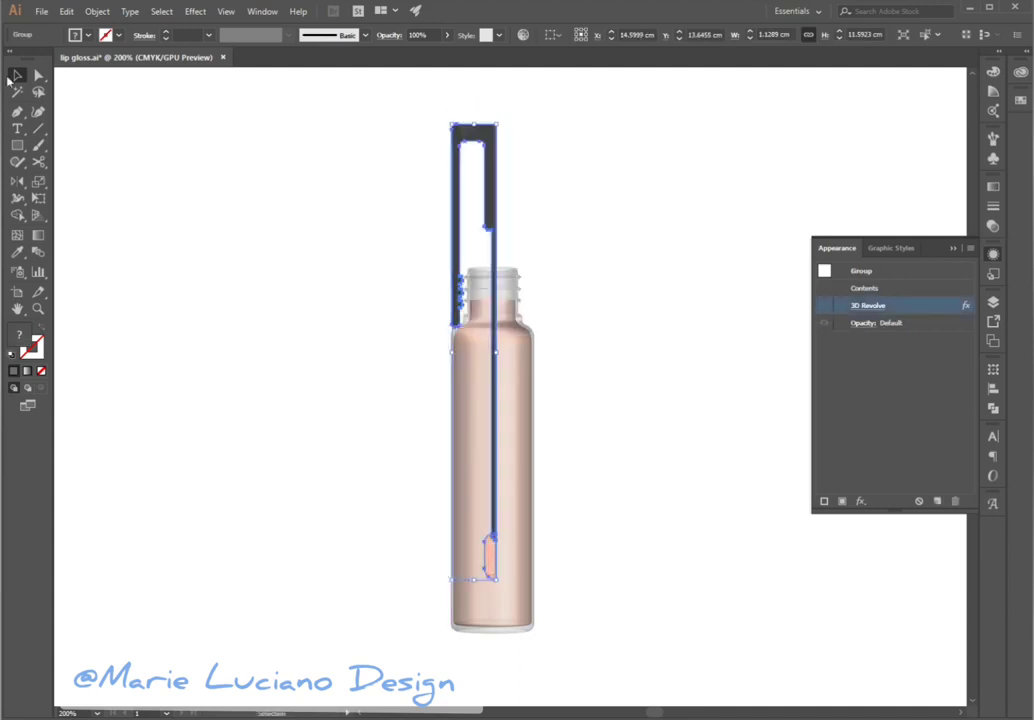
{"action": "left_click_drag", "start_coordinate": [674, 93], "coordinate": [474, 662]}
{"action": "left_click", "coordinate": [16, 76]}
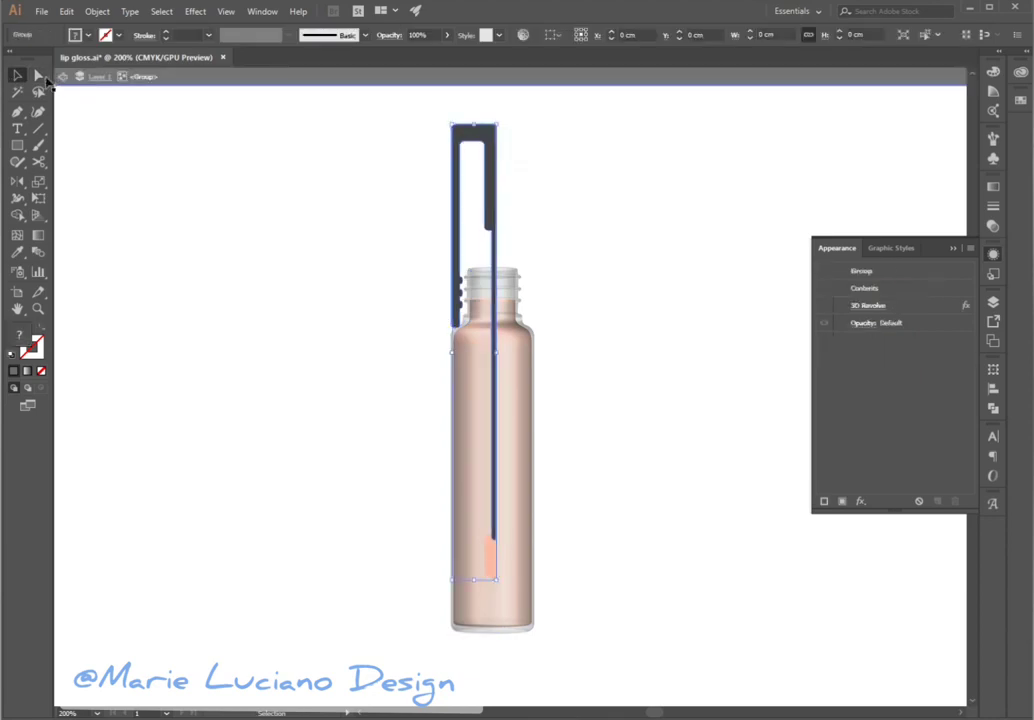
{"action": "left_click", "coordinate": [39, 76]}
{"action": "left_click", "coordinate": [499, 358]}
Nudge the wand and applicator paths left, then re-enable the 3D revolve to check.
{"action": "left_click_drag", "start_coordinate": [483, 686], "coordinate": [500, 710]}
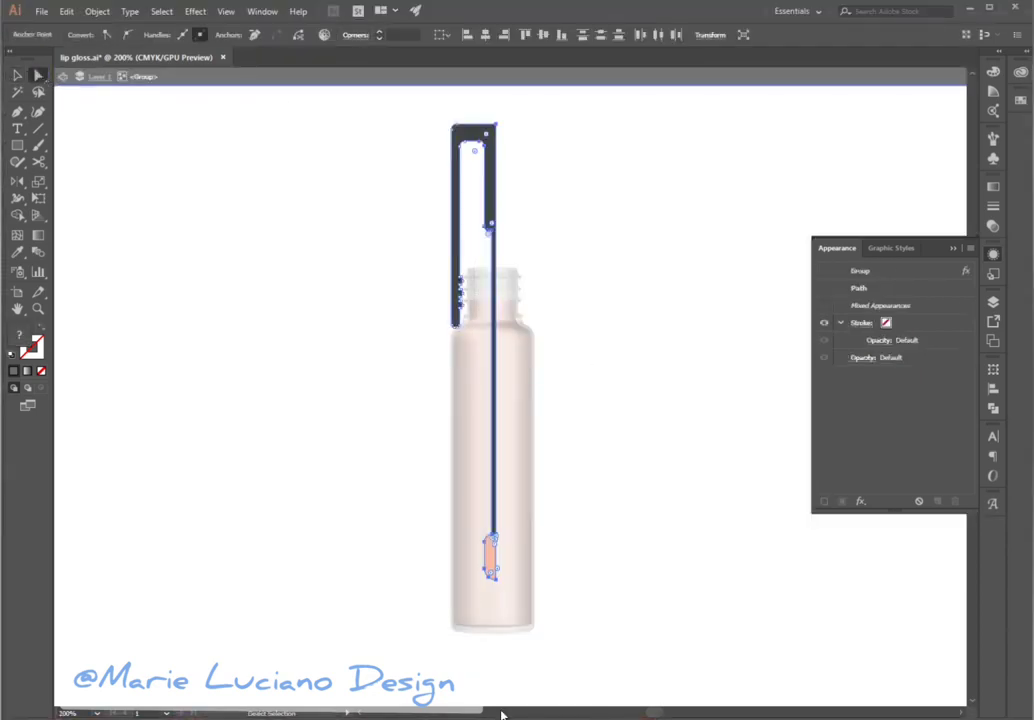
{"action": "key", "text": "Left"}
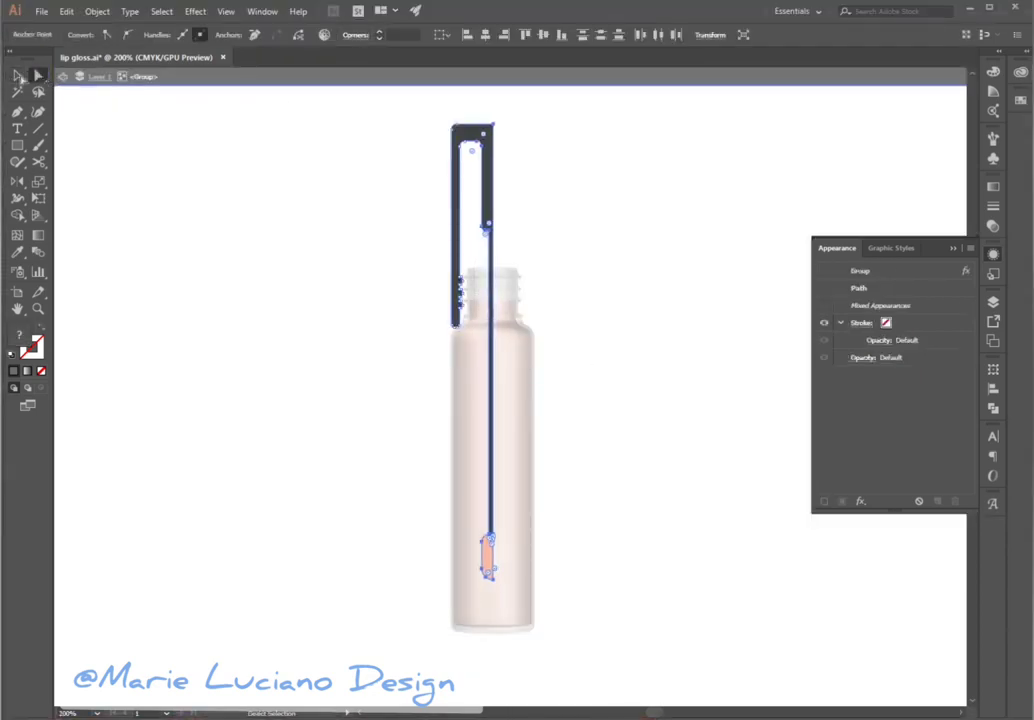
{"action": "left_click", "coordinate": [18, 76]}
{"action": "left_click", "coordinate": [206, 337]}
{"action": "left_click", "coordinate": [487, 200]}
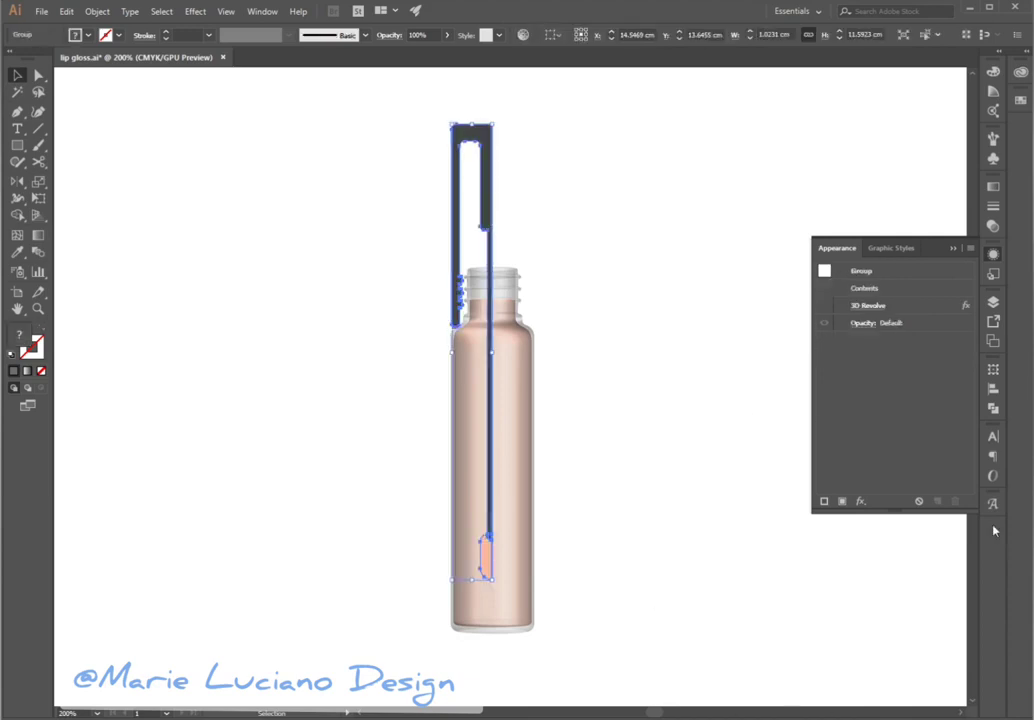
{"action": "left_click", "coordinate": [825, 306]}
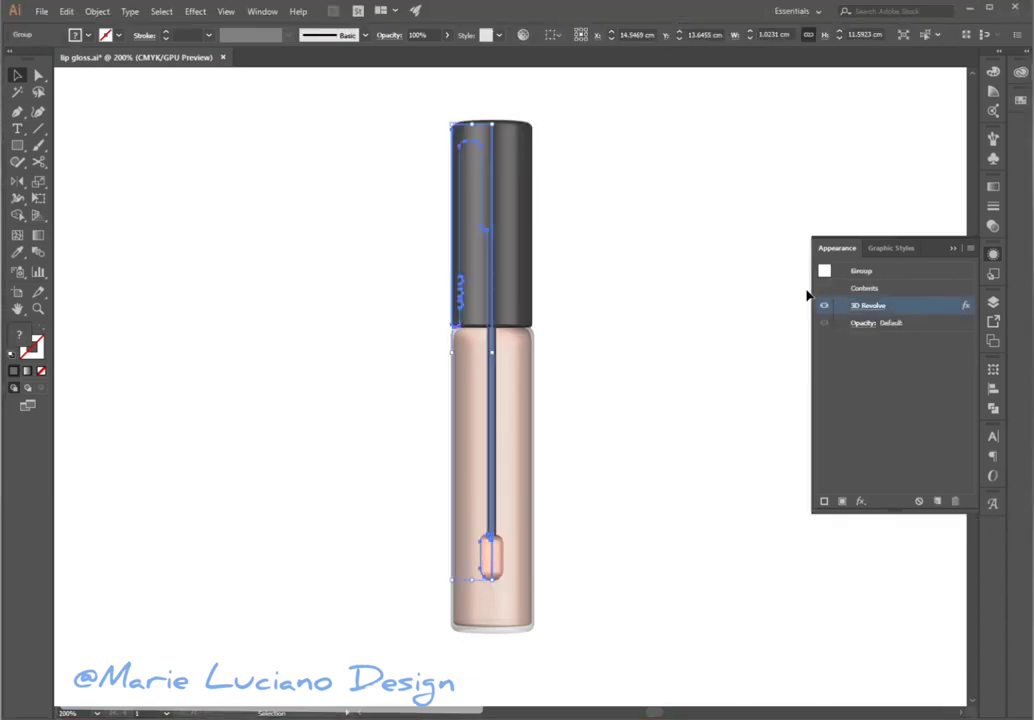
{"action": "left_click", "coordinate": [641, 437]}
{"action": "left_click", "coordinate": [512, 288]}
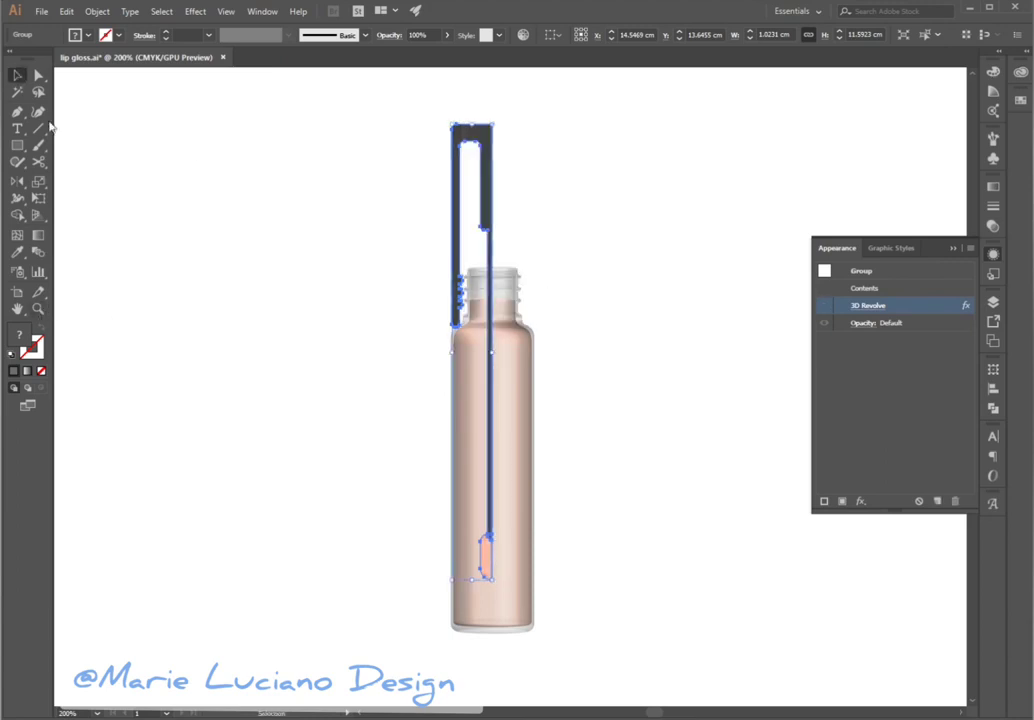
{"action": "left_click", "coordinate": [505, 570]}
Move the bottle group further to the left.
{"action": "mouse_move", "coordinate": [505, 570]}
{"action": "left_mouse_down"}
{"action": "mouse_move", "coordinate": [337, 563]}
{"action": "mouse_move", "coordinate": [589, 595]}
{"action": "left_mouse_up"}
{"action": "left_click", "coordinate": [189, 143]}
{"action": "left_click", "coordinate": [310, 538]}
{"action": "left_click_drag", "start_coordinate": [491, 205], "coordinate": [370, 160]}
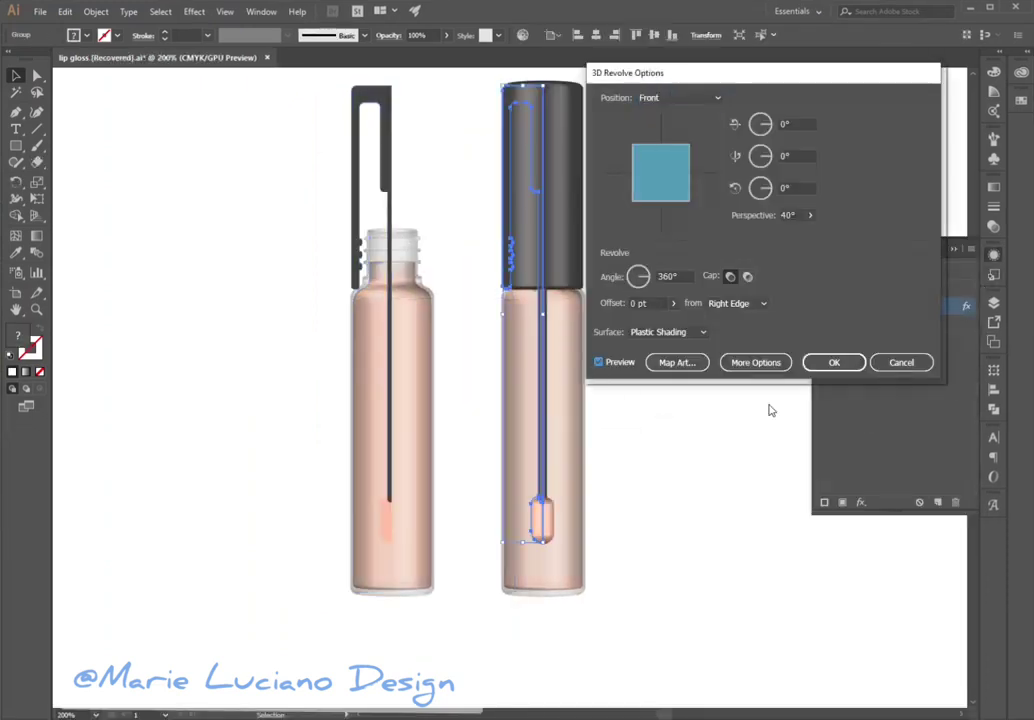
Rotate the revolved cap and wand to a 179° Z tilt and place it beside the bottle.
{"action": "left_click_drag", "start_coordinate": [688, 195], "coordinate": [675, 210]}
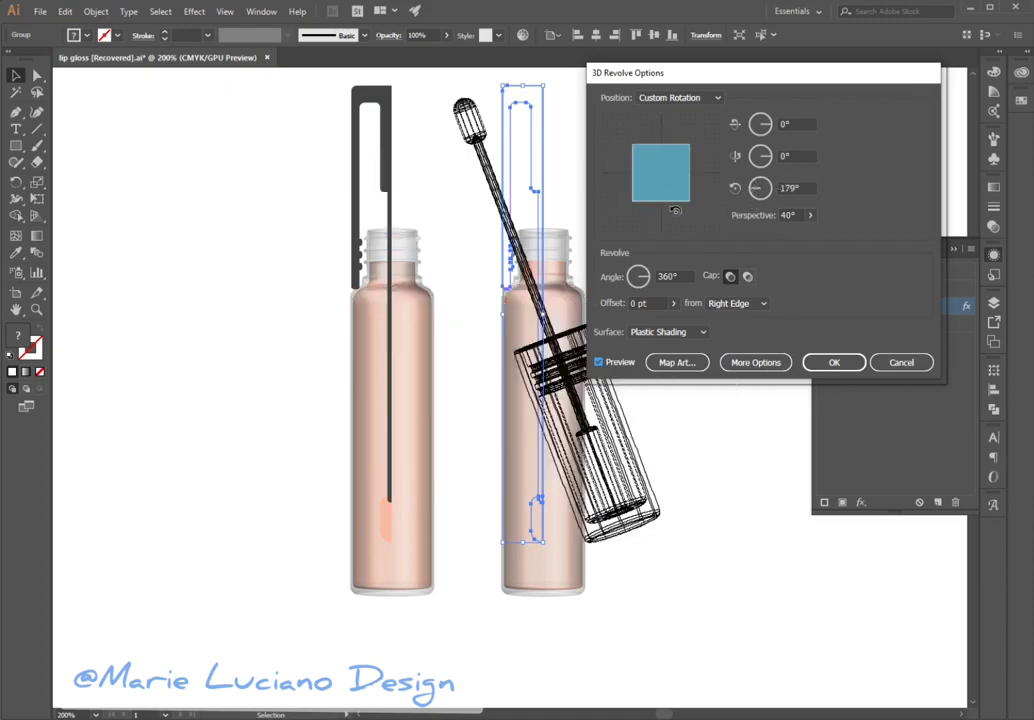
{"action": "key", "text": "Return"}
{"action": "left_click_drag", "start_coordinate": [543, 203], "coordinate": [593, 259]}
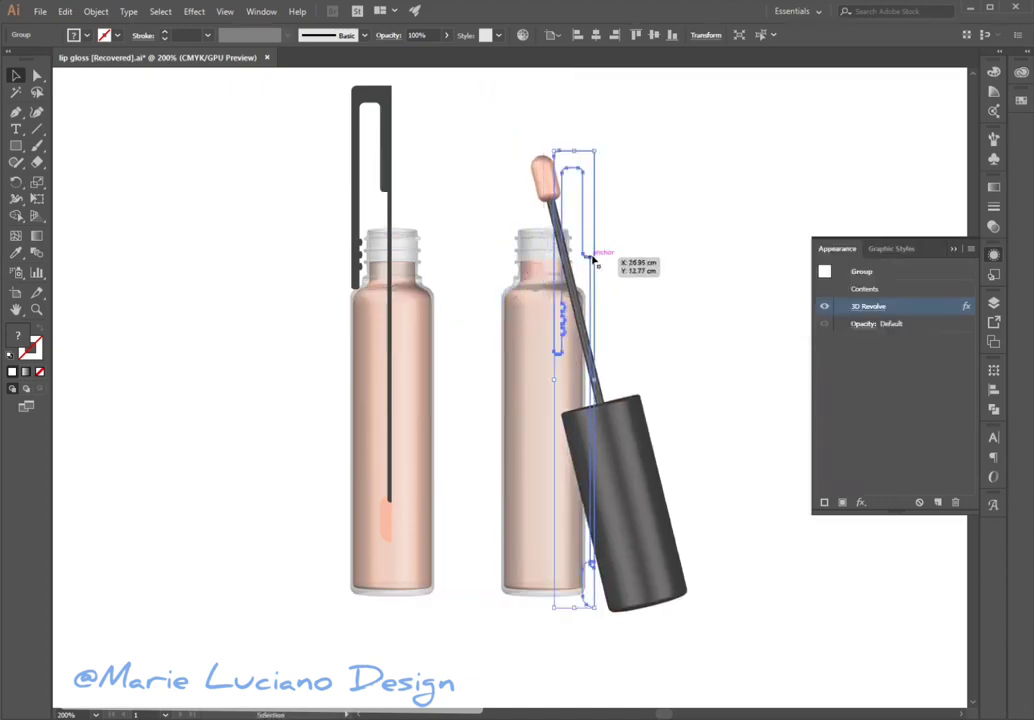
{"action": "left_click", "coordinate": [614, 314]}
{"action": "left_click", "coordinate": [594, 259]}
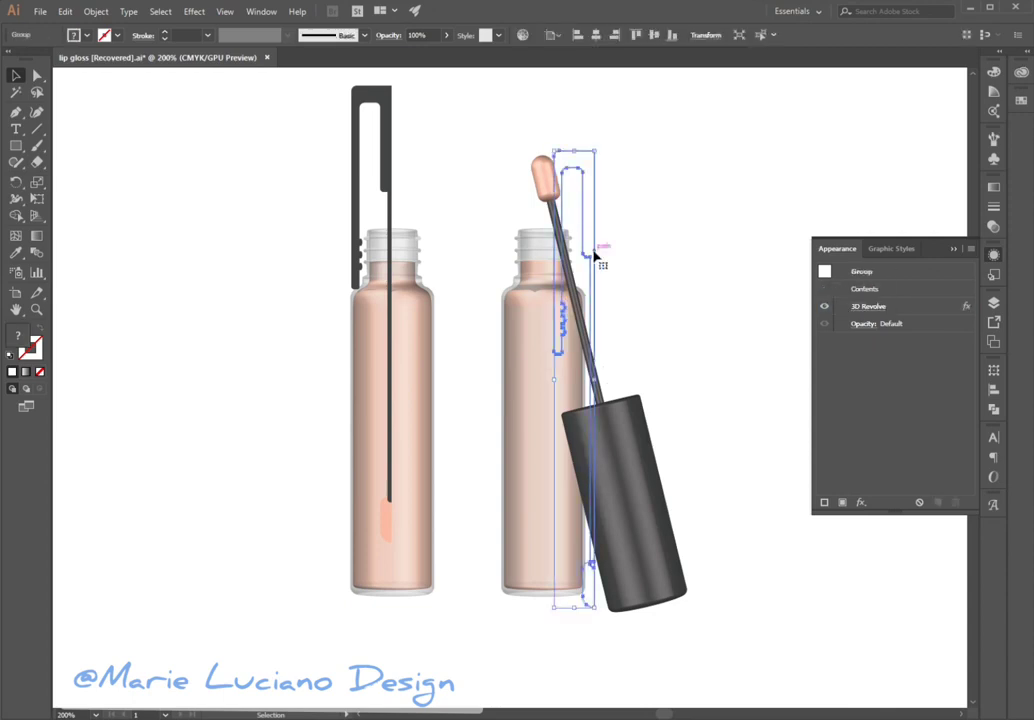
Hide the 3D revolve to inspect the wand profile, then turn it back on.
{"action": "left_click", "coordinate": [824, 306]}
{"action": "key", "text": "a"}
{"action": "key", "text": "v"}
{"action": "double_click", "coordinate": [592, 485]}
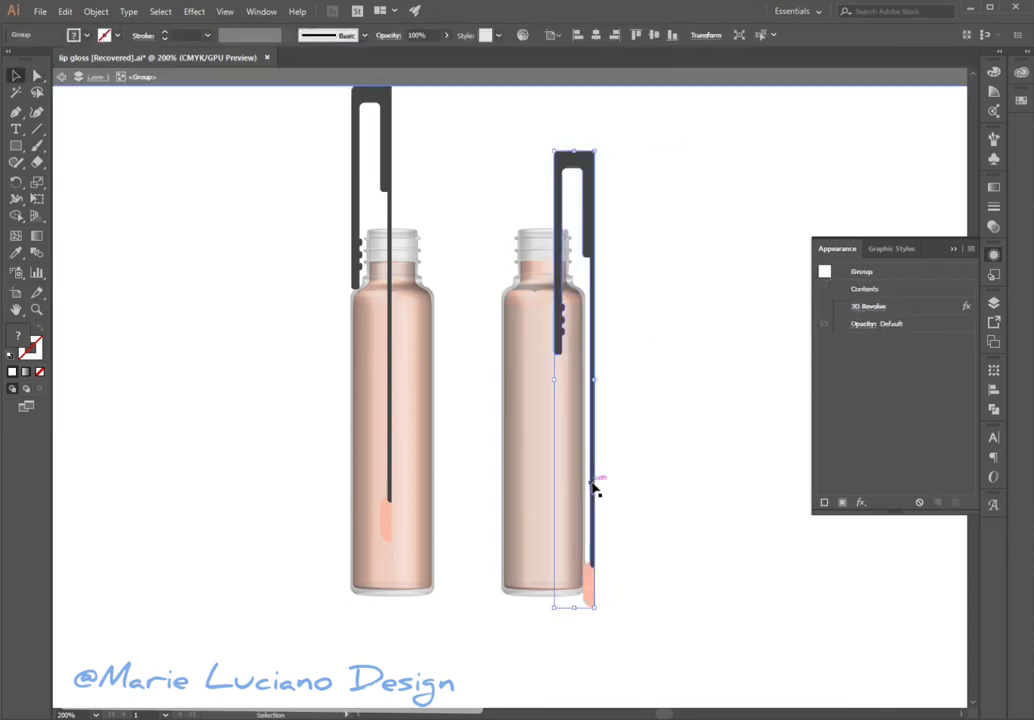
{"action": "left_click", "coordinate": [36, 76]}
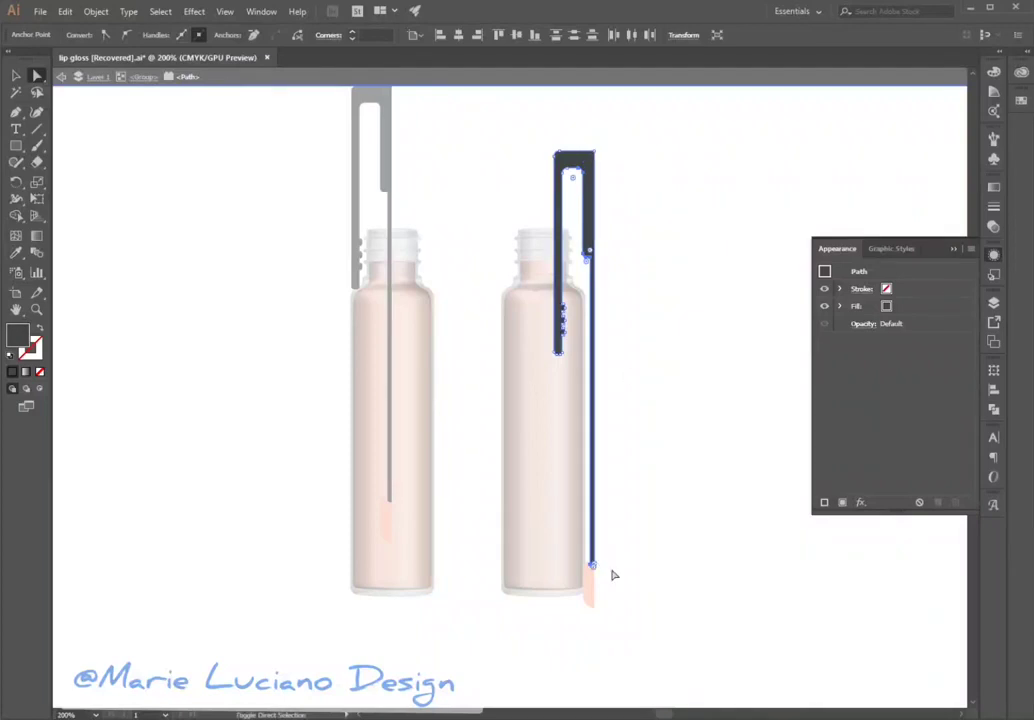
{"action": "double_click", "coordinate": [72, 183]}
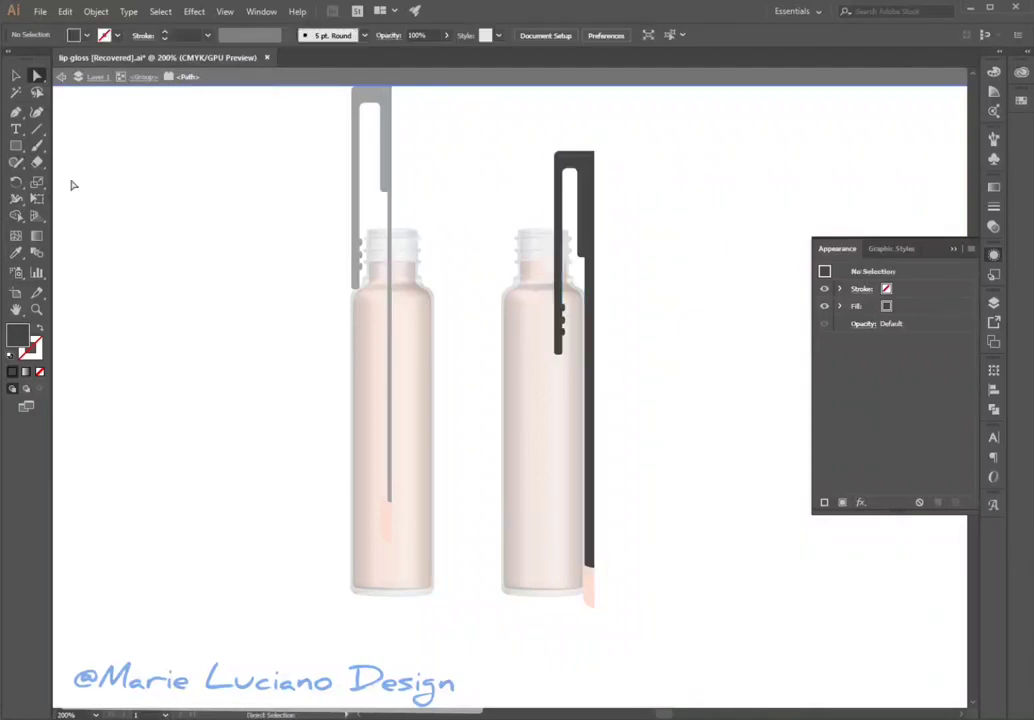
{"action": "left_click", "coordinate": [590, 420]}
{"action": "left_click", "coordinate": [824, 306]}
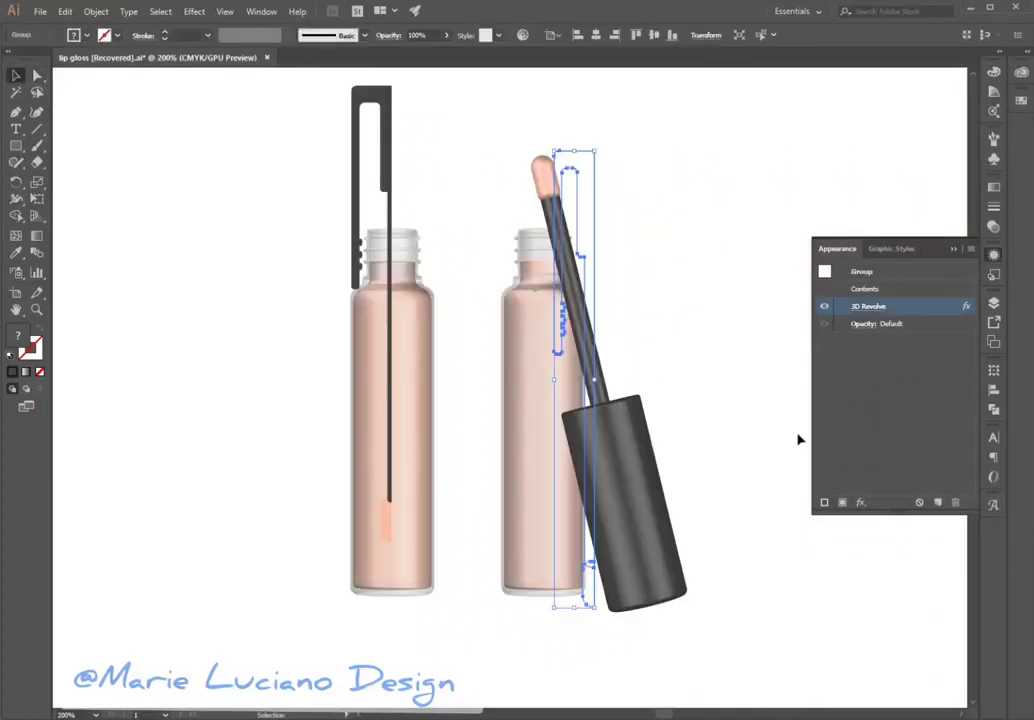
{"action": "left_click", "coordinate": [678, 350]}
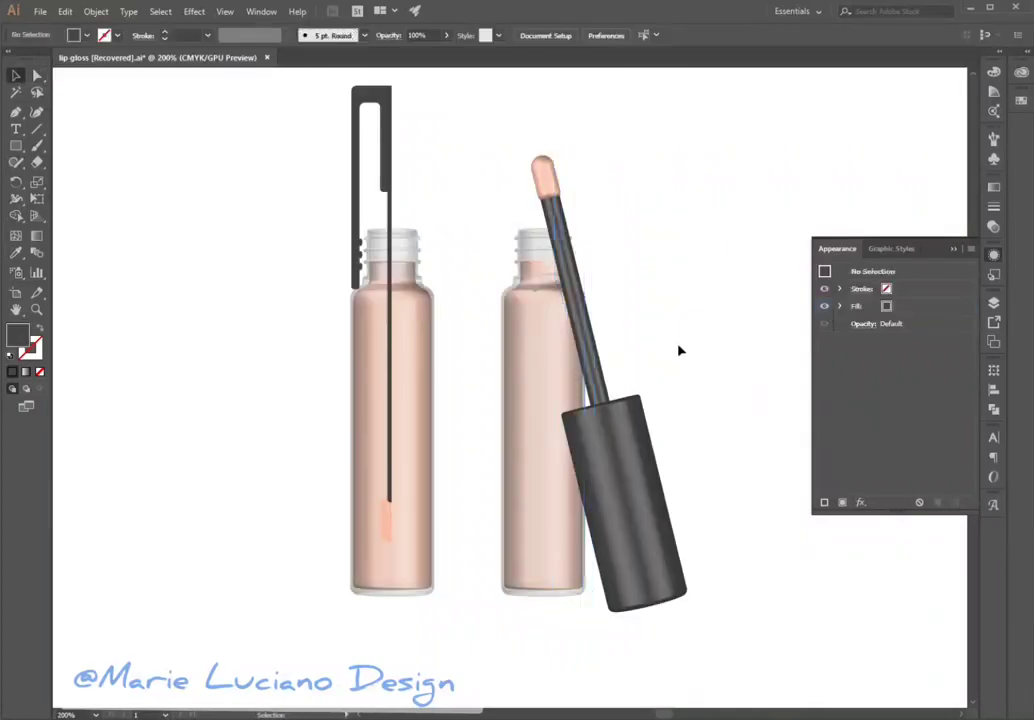
{"action": "double_click", "coordinate": [497, 380]}
Exit bottle isolation and shift the tilted cap and wand right, clear of the open bottle.
{"action": "key", "text": "ctrl+shift+F10"}
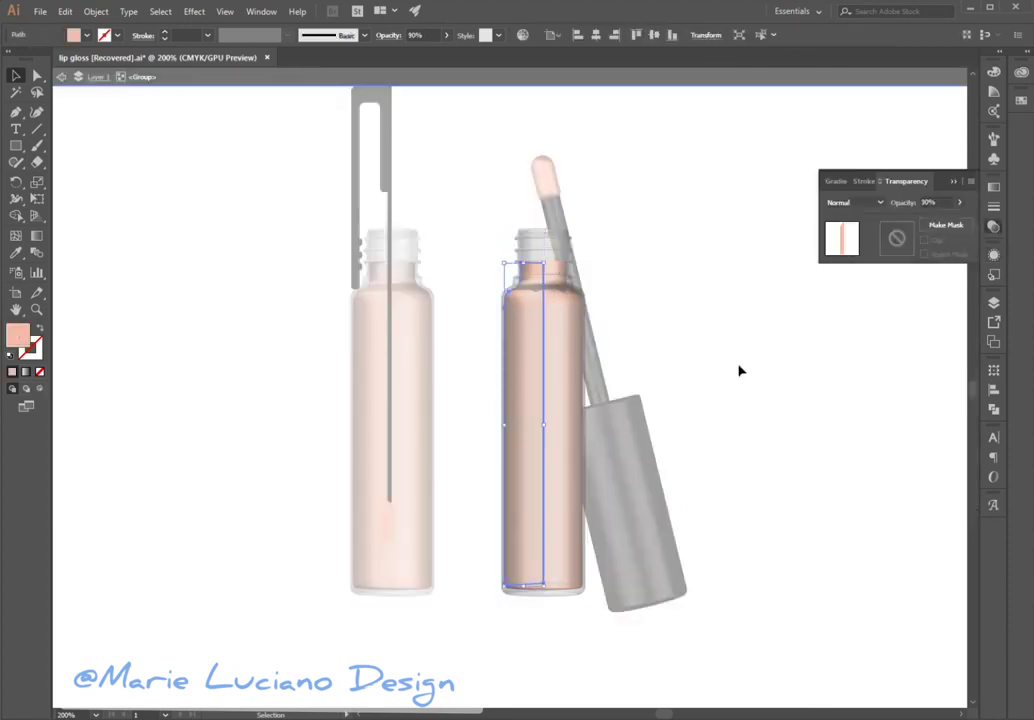
{"action": "double_click", "coordinate": [740, 371]}
{"action": "left_click", "coordinate": [545, 465]}
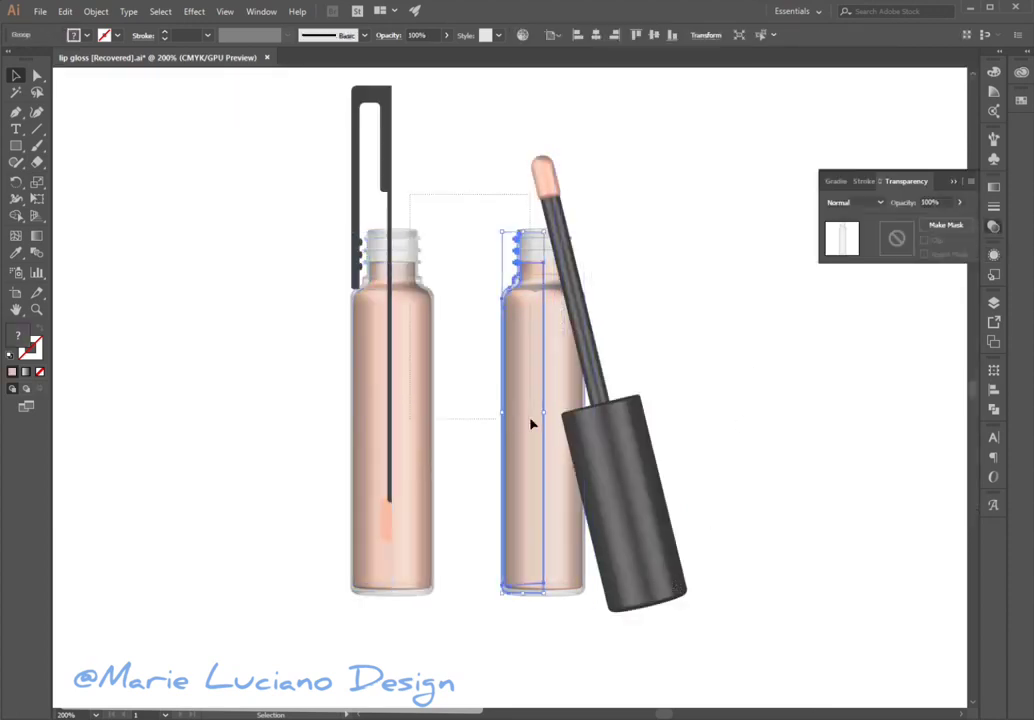
{"action": "left_click", "coordinate": [631, 536]}
{"action": "left_click_drag", "start_coordinate": [631, 536], "coordinate": [696, 536]}
{"action": "left_click", "coordinate": [808, 547]}
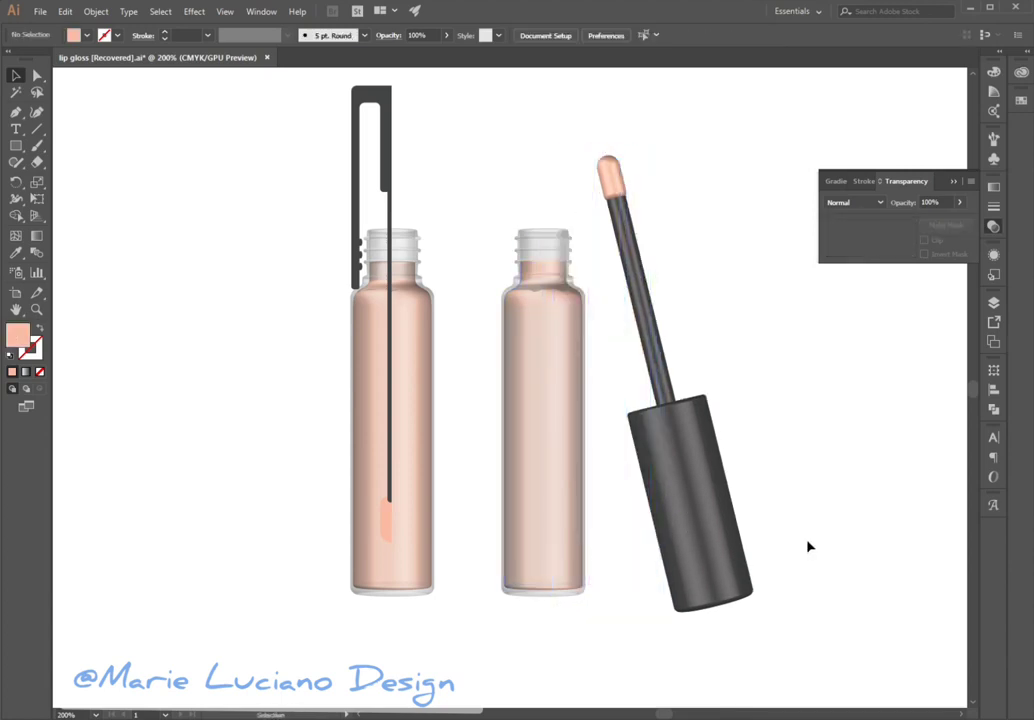
{"action": "double_click", "coordinate": [383, 178]}
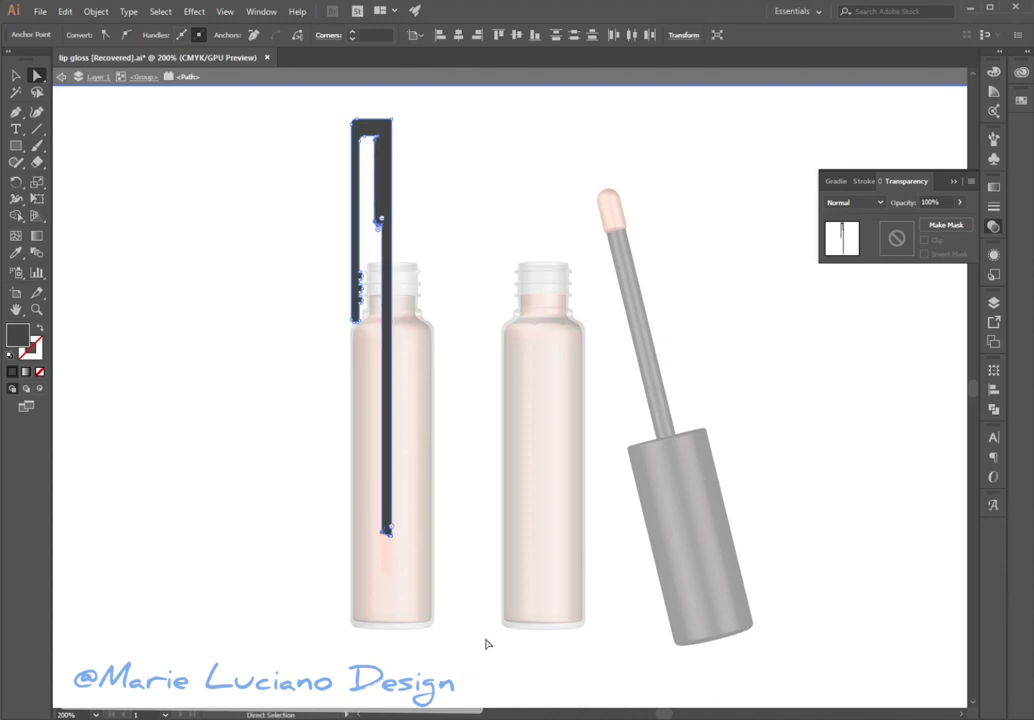
Zoom in on the left wand and send the dark wand bar behind the bottle.
{"action": "double_click", "coordinate": [416, 299]}
{"action": "left_click", "coordinate": [37, 309]}
{"action": "left_click", "coordinate": [425, 225]}
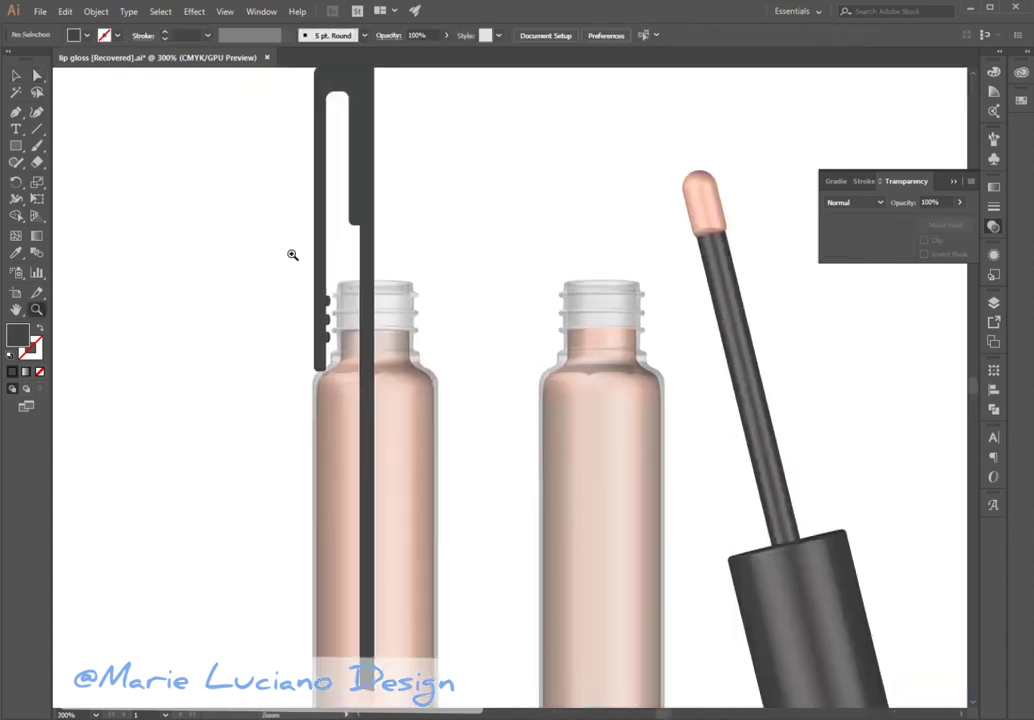
{"action": "left_click", "coordinate": [356, 224]}
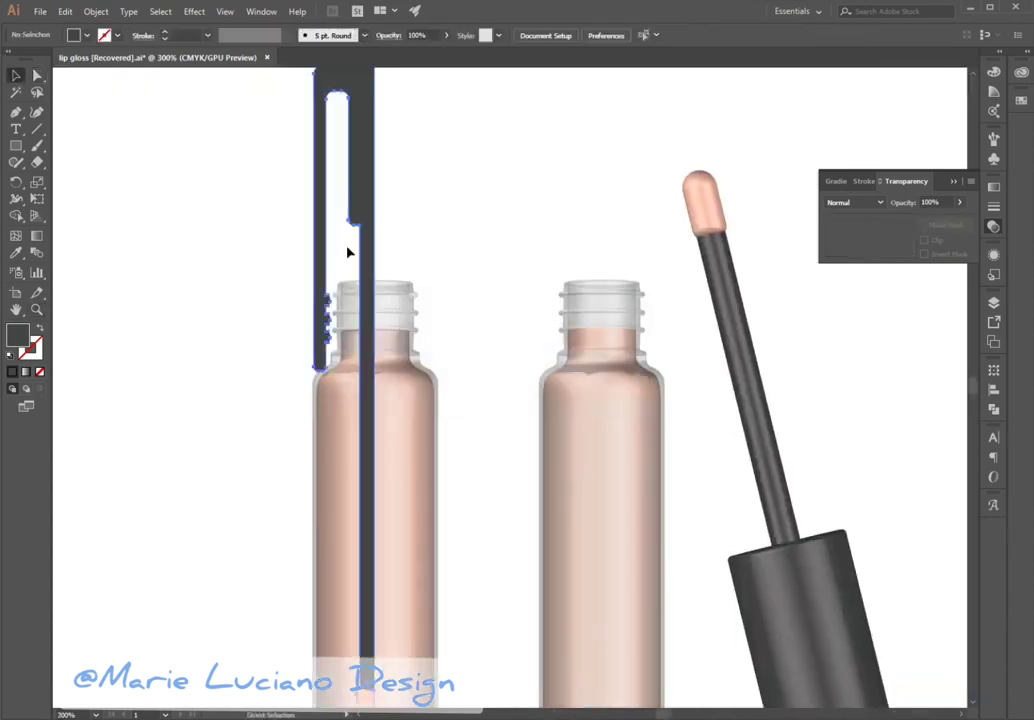
{"action": "key", "text": "c"}
{"action": "scroll", "coordinate": [390, 224], "scroll_direction": "down", "scroll_amount": 5}
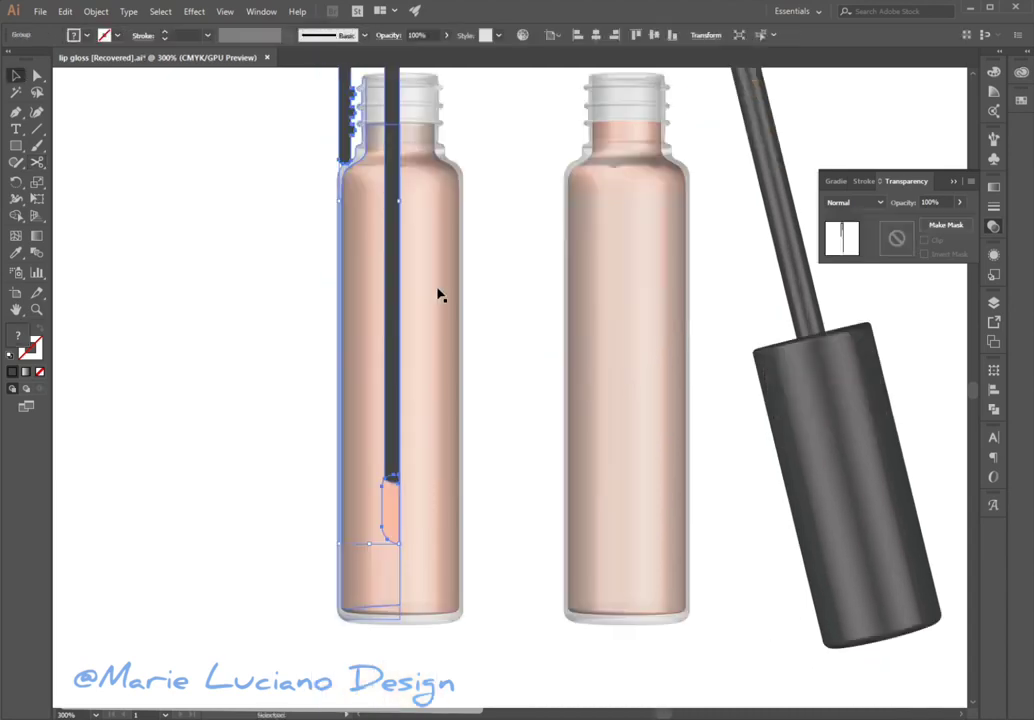
{"action": "double_click", "coordinate": [393, 397]}
{"action": "key", "text": "ctrl+shift+bracketleft"}
{"action": "double_click", "coordinate": [497, 461]}
Select the pink applicator tip together with the dark wand rod, then the cap profile.
{"action": "left_click", "coordinate": [393, 520]}
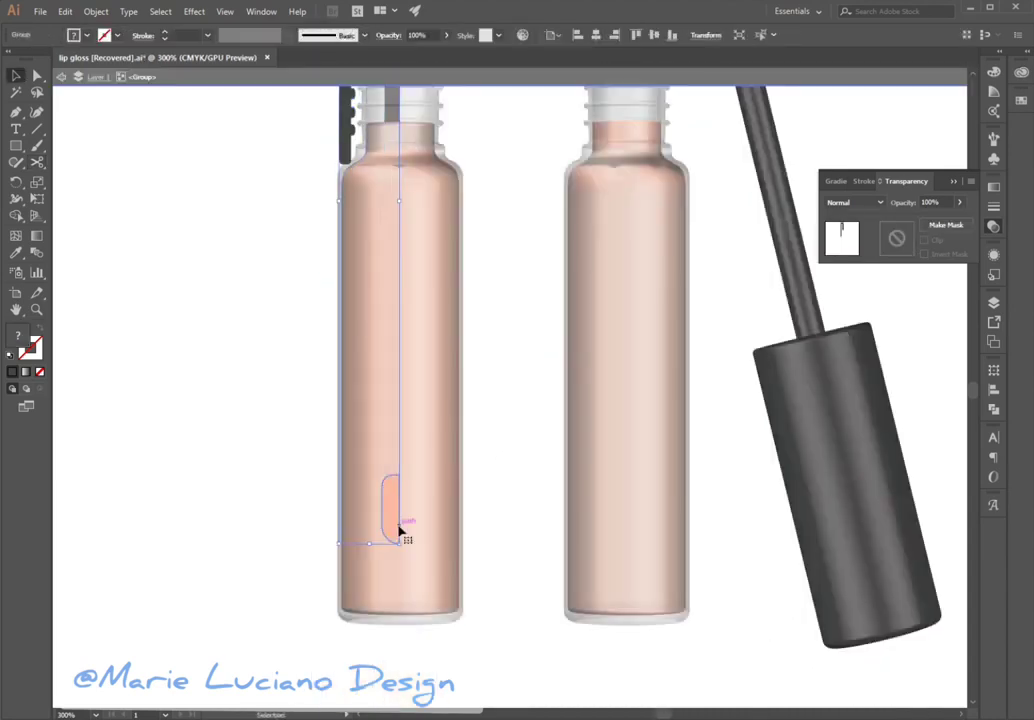
{"action": "double_click", "coordinate": [393, 520]}
{"action": "key", "text": "Escape"}
{"action": "scroll", "coordinate": [420, 400], "scroll_direction": "up", "scroll_amount": 5}
{"action": "double_click", "coordinate": [417, 296]}
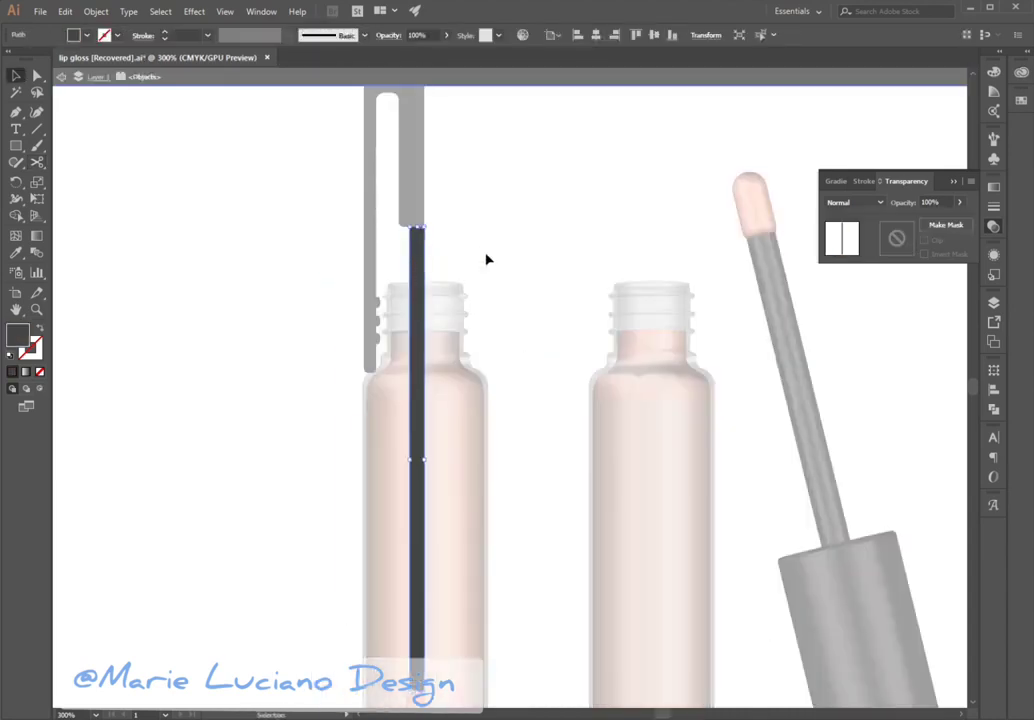
{"action": "key", "text": "Escape"}
{"action": "scroll", "coordinate": [335, 480], "scroll_direction": "down", "scroll_amount": 4}
{"action": "left_click", "coordinate": [404, 560]}
{"action": "left_click", "coordinate": [404, 450], "text": "shift"}
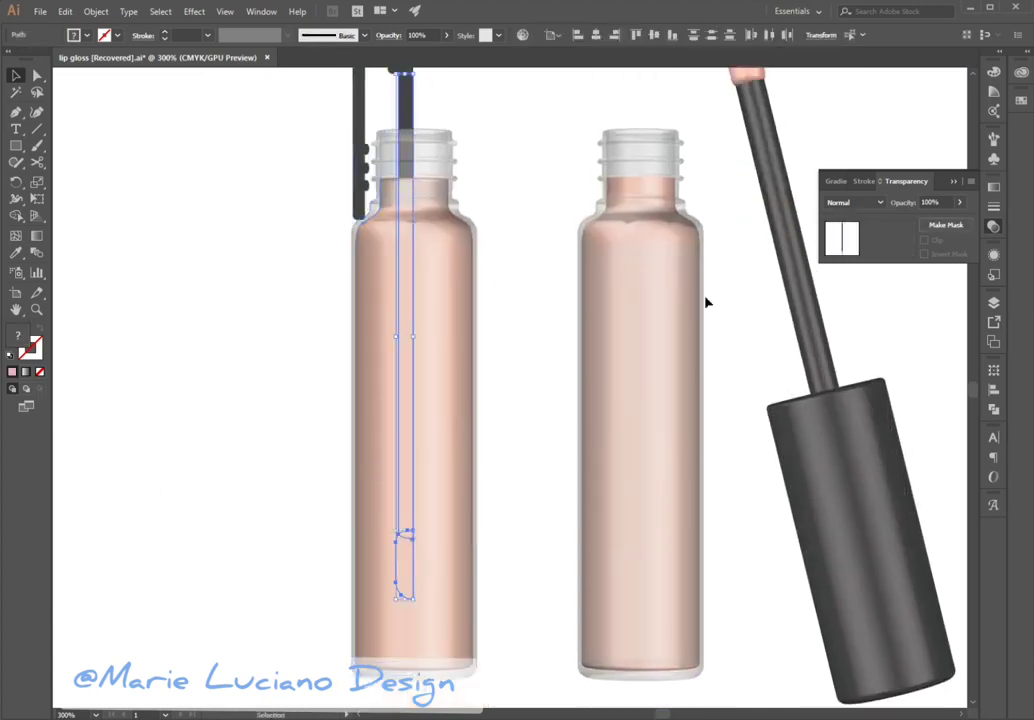
{"action": "scroll", "coordinate": [470, 200], "scroll_direction": "up", "scroll_amount": 5}
{"action": "left_click", "coordinate": [445, 295]}
Check the cap's 3D Revolve in Appearance and send the wand rod to the back.
{"action": "key", "text": "shift+F6"}
{"action": "left_click", "coordinate": [824, 306]}
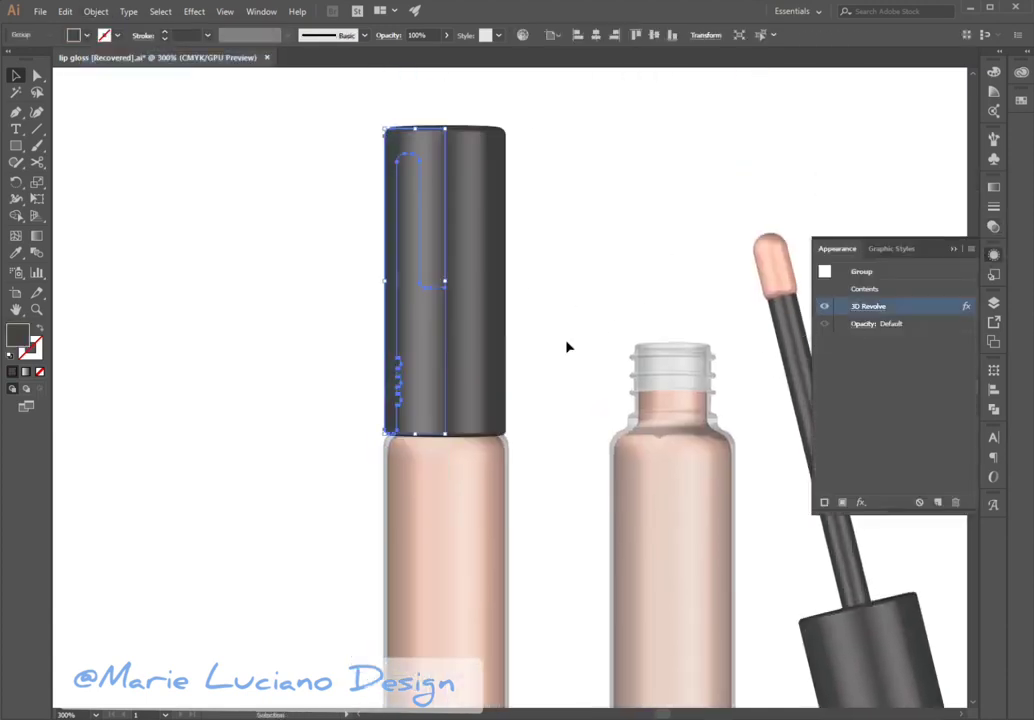
{"action": "scroll", "coordinate": [566, 347], "scroll_direction": "down", "scroll_amount": 4}
{"action": "left_click_drag", "start_coordinate": [300, 320], "coordinate": [369, 388]}
{"action": "right_click", "coordinate": [369, 383]}
{"action": "left_click", "coordinate": [545, 565]}
Apply 3D Revolve to the rod from its Right Edge with Front position.
{"action": "left_click", "coordinate": [194, 11]}
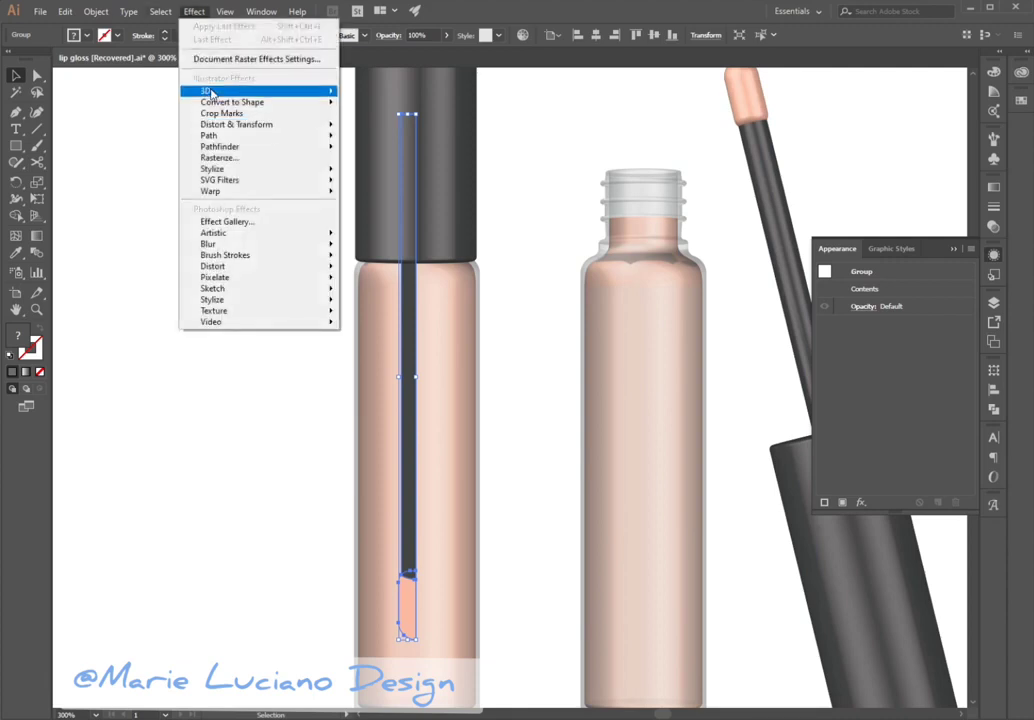
{"action": "left_click", "coordinate": [993, 226]}
{"action": "key", "text": "Return"}
{"action": "left_click", "coordinate": [194, 11]}
{"action": "left_click", "coordinate": [400, 115]}
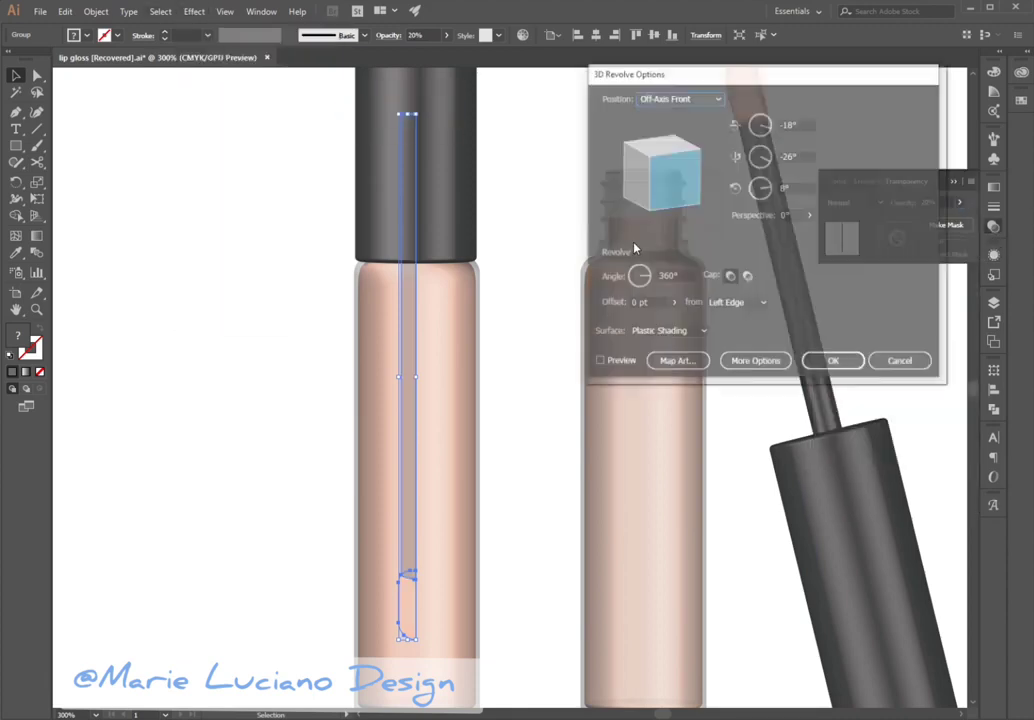
{"action": "left_click", "coordinate": [728, 301]}
{"action": "left_click", "coordinate": [728, 318]}
{"action": "left_click", "coordinate": [598, 362]}
{"action": "left_click", "coordinate": [680, 97]}
{"action": "left_click", "coordinate": [623, 122]}
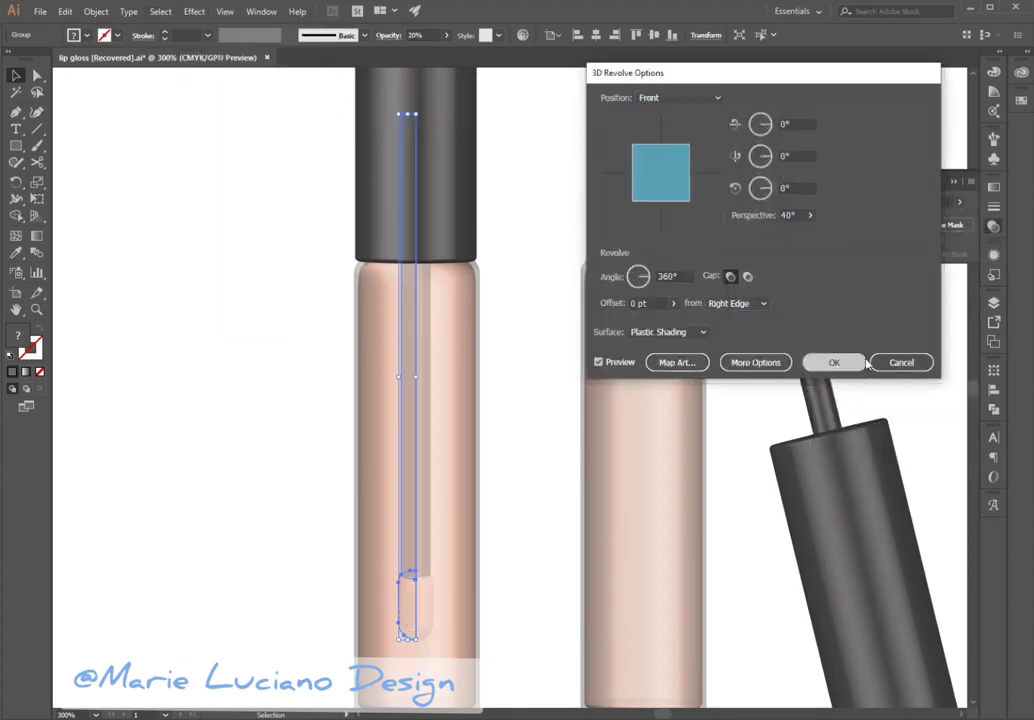
Save, then set the rod's opacity to 10% so it shows faintly through the glass.
{"action": "left_click", "coordinate": [834, 362]}
{"action": "key", "text": "ctrl+shift+a"}
{"action": "left_click", "coordinate": [561, 374], "text": "alt"}
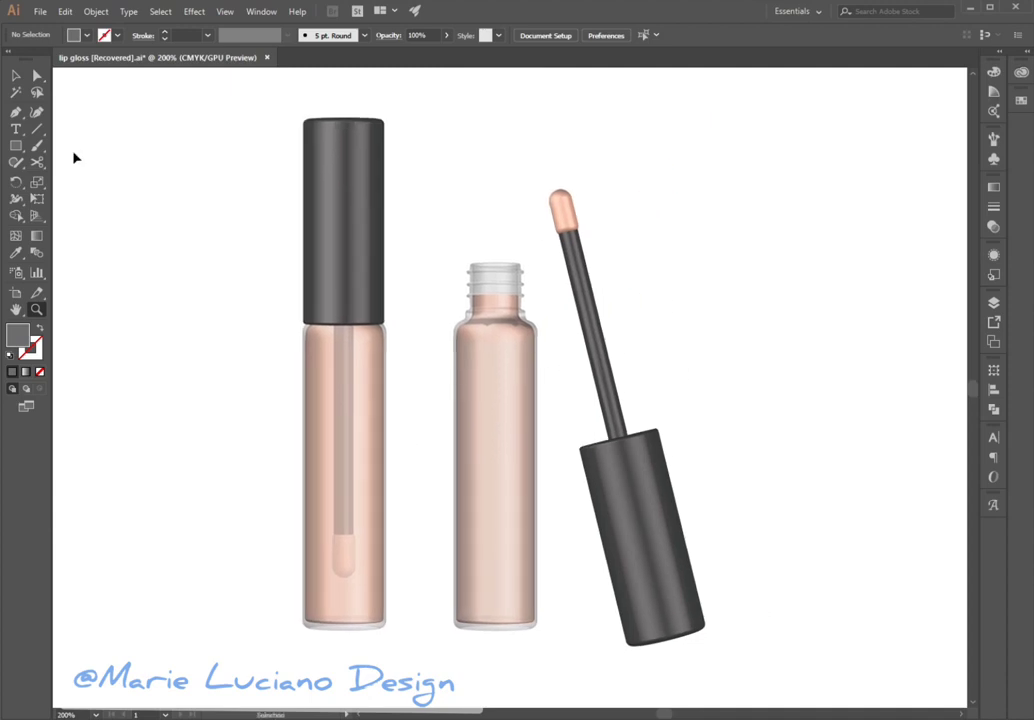
{"action": "key", "text": "ctrl+s"}
{"action": "left_click", "coordinate": [343, 404]}
{"action": "left_click", "coordinate": [896, 330]}
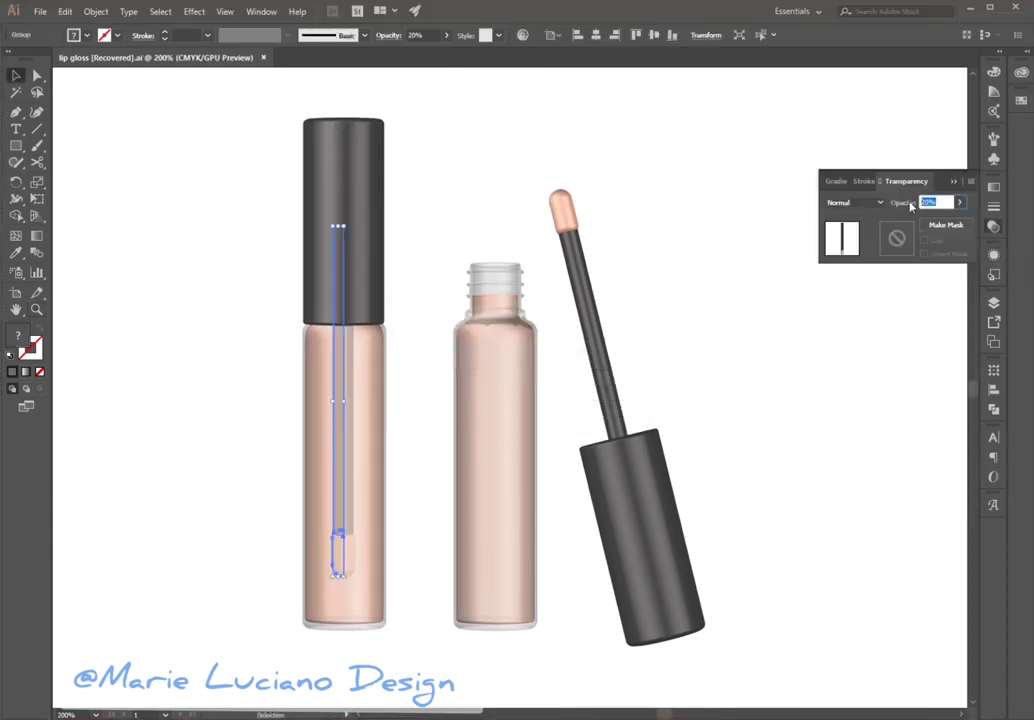
{"action": "type", "text": "10"}
{"action": "key", "text": "Return"}
Fill the open bottle's gloss with pink FF768A and save.
{"action": "left_click", "coordinate": [856, 342]}
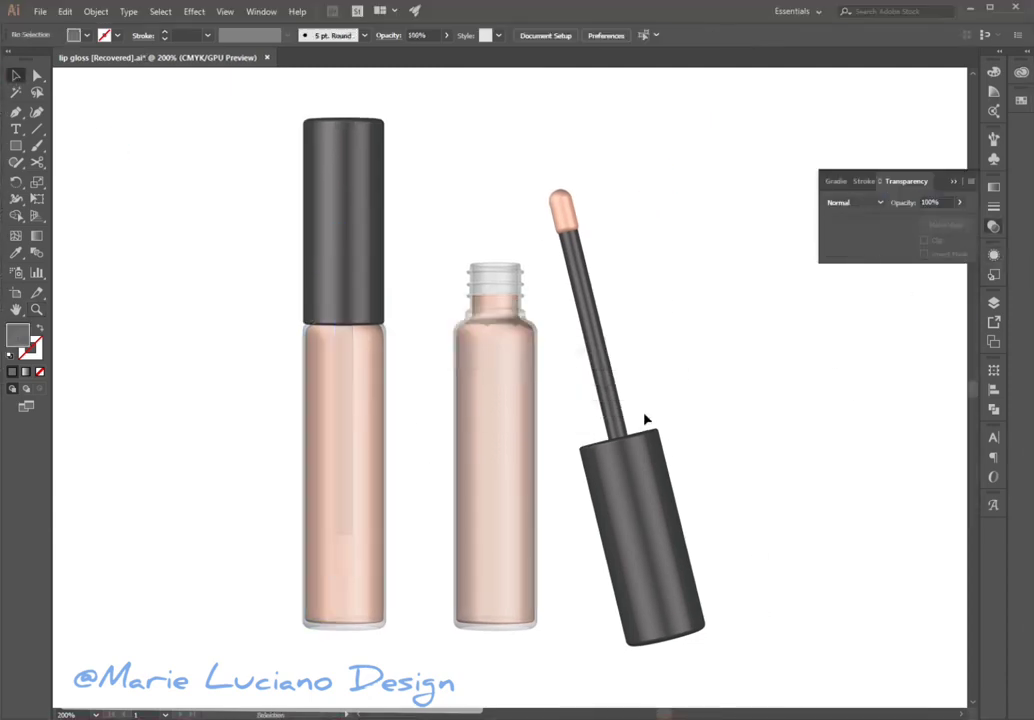
{"action": "double_click", "coordinate": [505, 415]}
{"action": "double_click", "coordinate": [17, 335]}
{"action": "type", "text": "FF768A"}
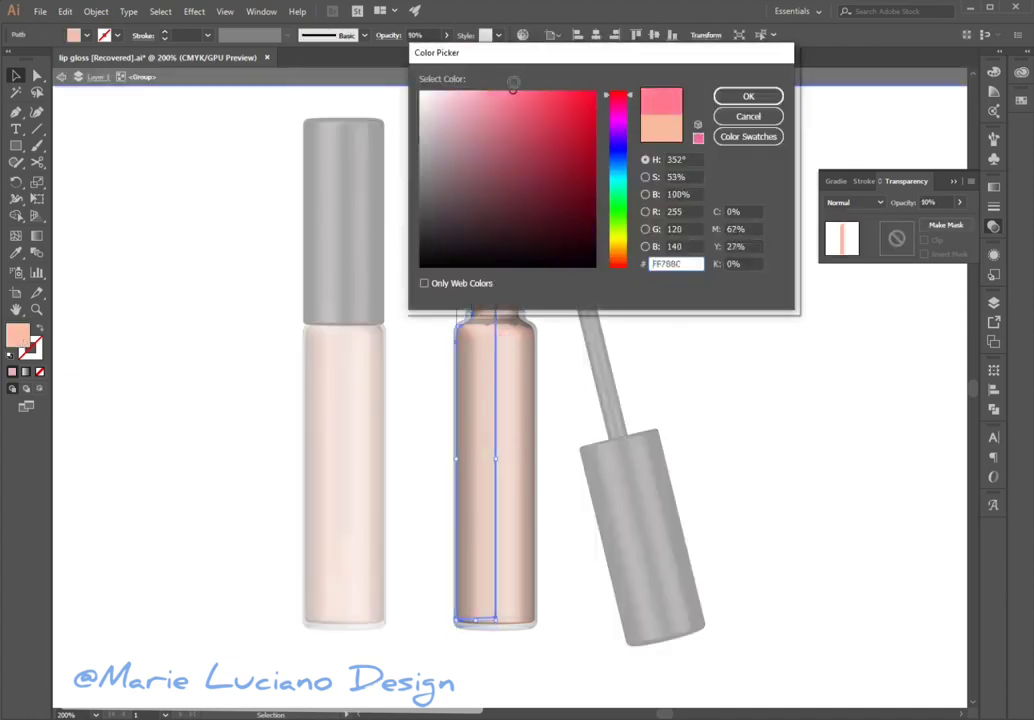
{"action": "right_click", "coordinate": [668, 264]}
{"action": "left_click", "coordinate": [703, 310]}
{"action": "key", "text": "Return"}
{"action": "double_click", "coordinate": [645, 219]}
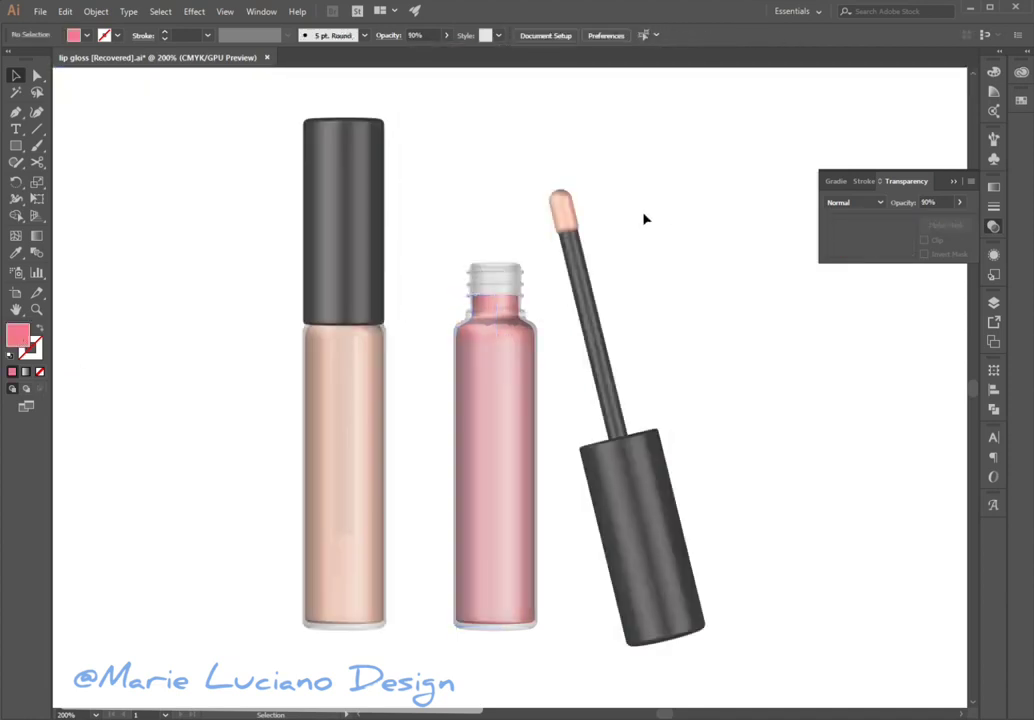
{"action": "key", "text": "ctrl+s"}
Recolour the tilted applicator tip pink to match the gloss.
{"action": "left_click", "coordinate": [615, 622]}
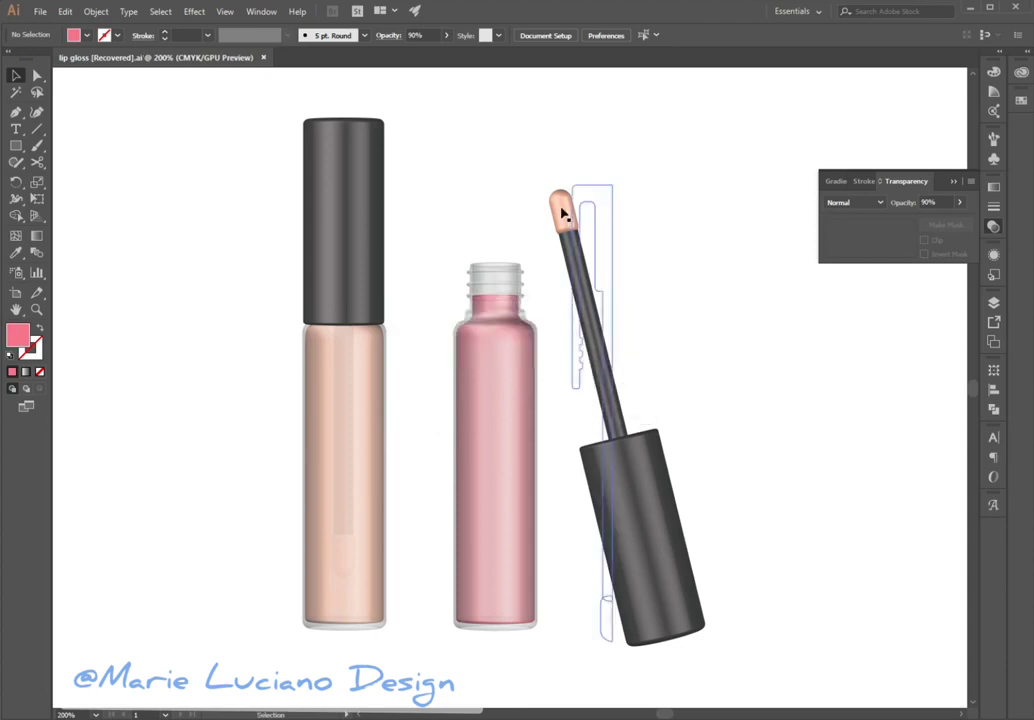
{"action": "double_click", "coordinate": [615, 622]}
{"action": "left_click", "coordinate": [993, 254]}
{"action": "left_click", "coordinate": [898, 323]}
{"action": "type", "text": "FF768A"}
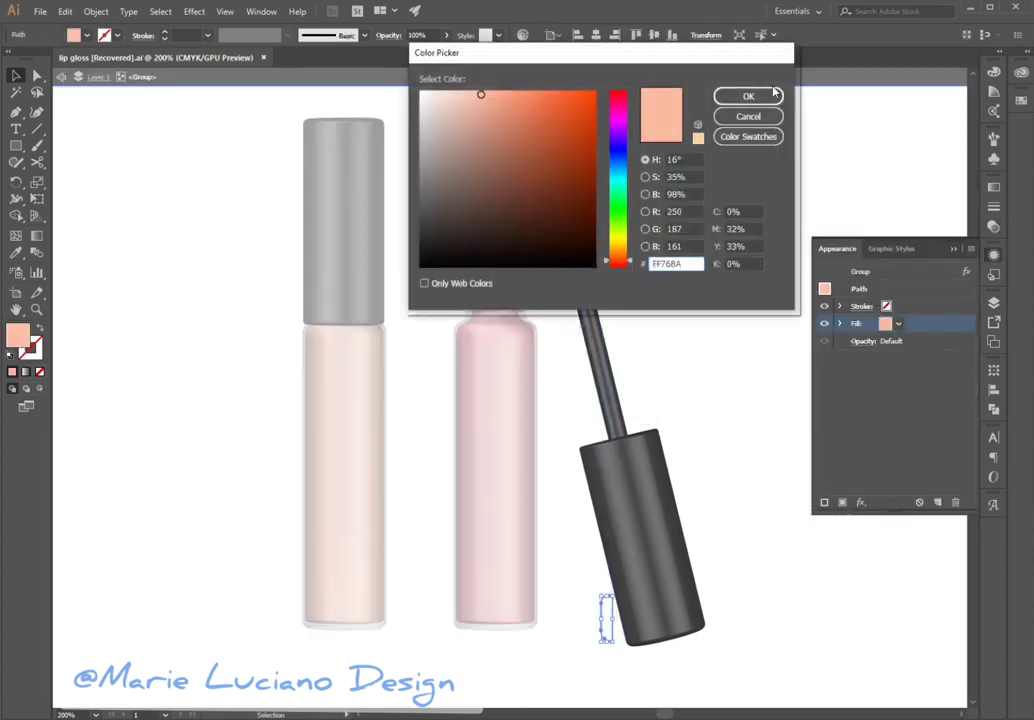
{"action": "key", "text": "Return"}
{"action": "key", "text": "Escape"}
Drag the gloss shape's top anchor up into the bottle's neck.
{"action": "double_click", "coordinate": [489, 362]}
{"action": "key", "text": "a"}
{"action": "left_click", "coordinate": [485, 344]}
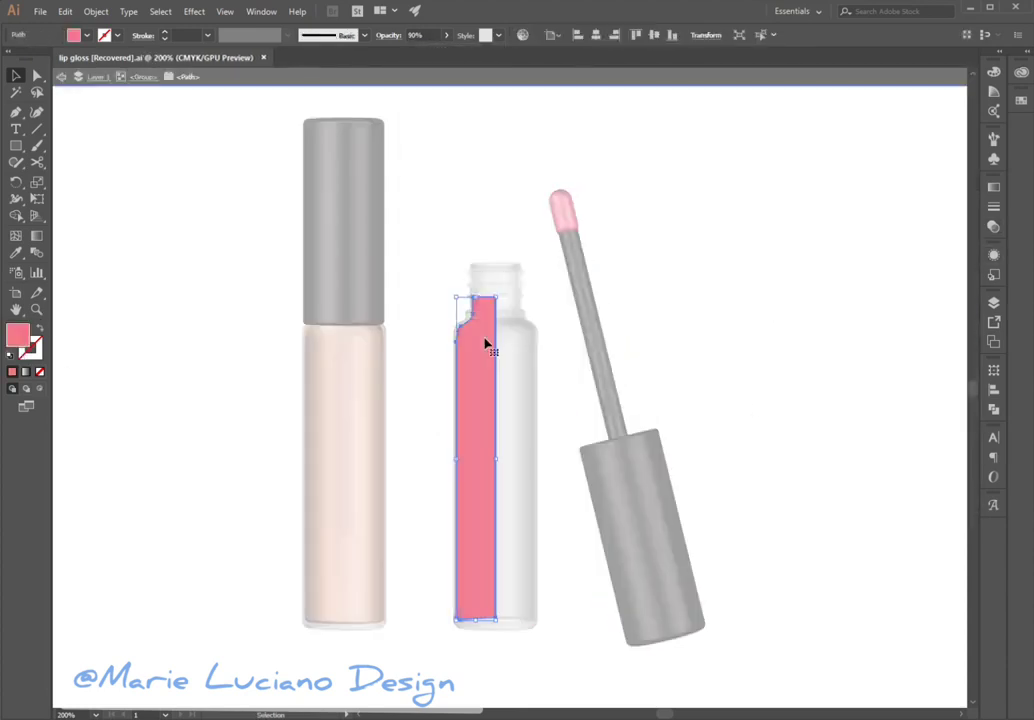
{"action": "mouse_move", "coordinate": [496, 300]}
{"action": "left_mouse_down"}
{"action": "mouse_move", "coordinate": [496, 270]}
{"action": "mouse_move", "coordinate": [493, 284]}
{"action": "left_mouse_up"}
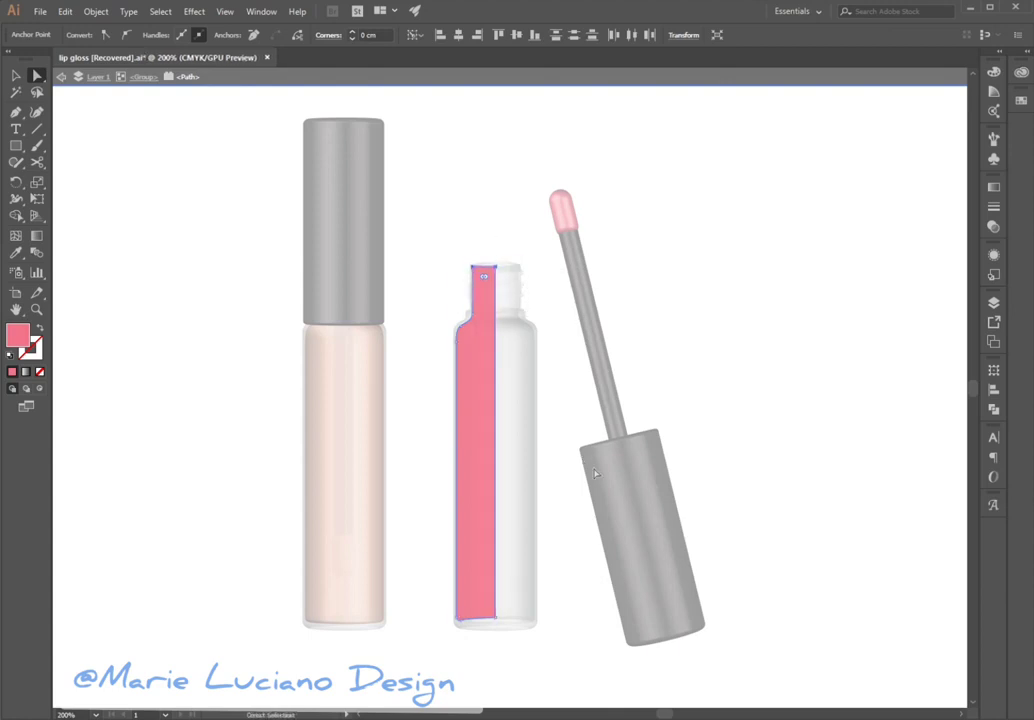
{"action": "double_click", "coordinate": [507, 203]}
Re-rotate the wand's 3D Revolve to Z -82° and X 34° so it lies nearly flat.
{"action": "key", "text": "v"}
{"action": "left_click", "coordinate": [600, 330]}
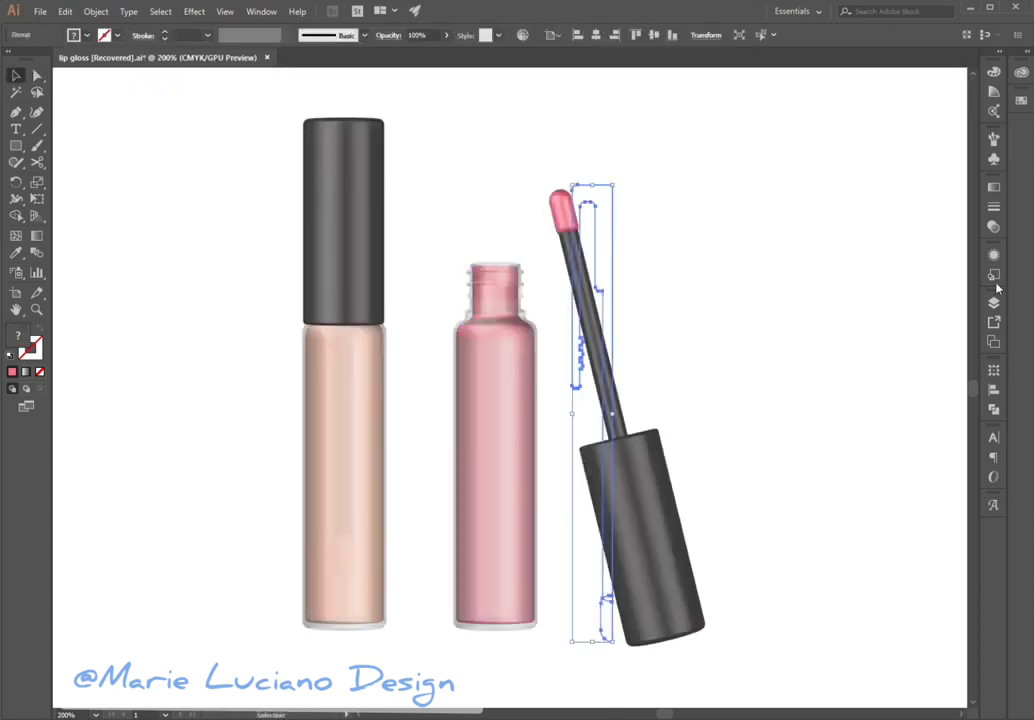
{"action": "left_click", "coordinate": [870, 305]}
{"action": "left_click", "coordinate": [598, 362]}
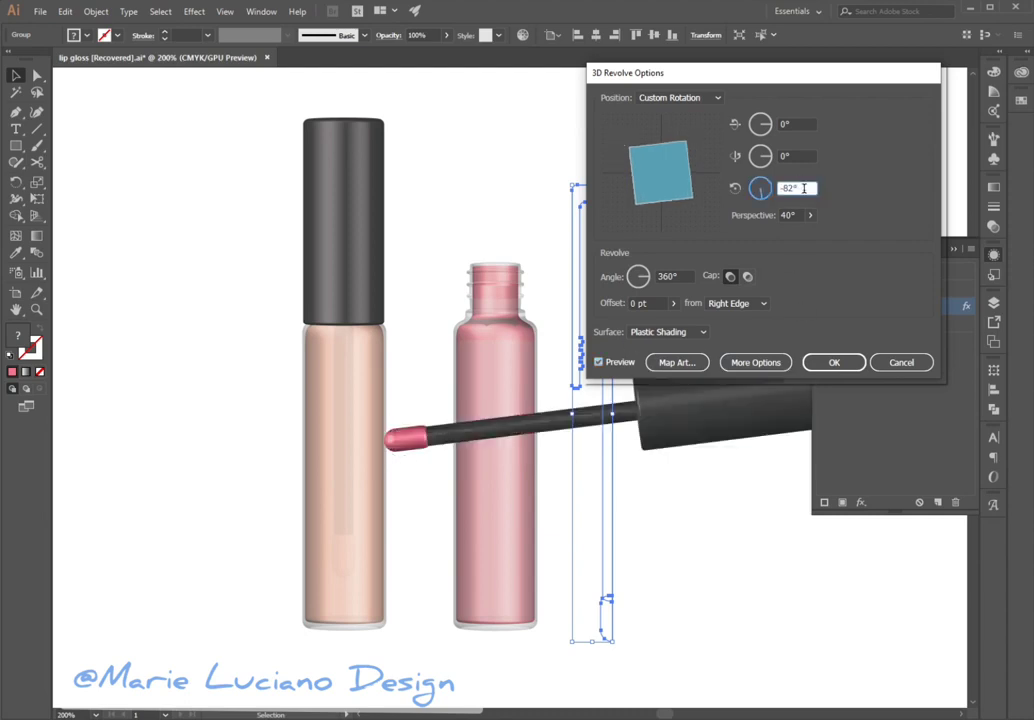
{"action": "key", "text": "Down"}
{"action": "left_click_drag", "start_coordinate": [626, 175], "coordinate": [630, 215]}
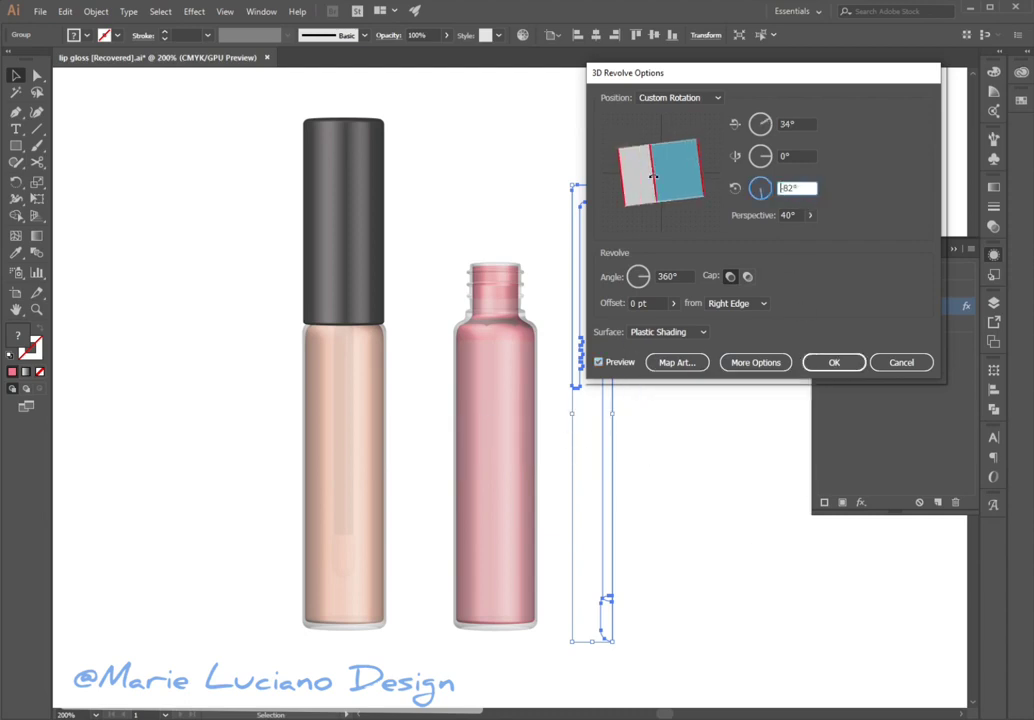
{"action": "key", "text": "Return"}
Put the wand behind the pink bottle, move it to the base, and nudge the bottle down-left.
{"action": "right_click", "coordinate": [577, 434]}
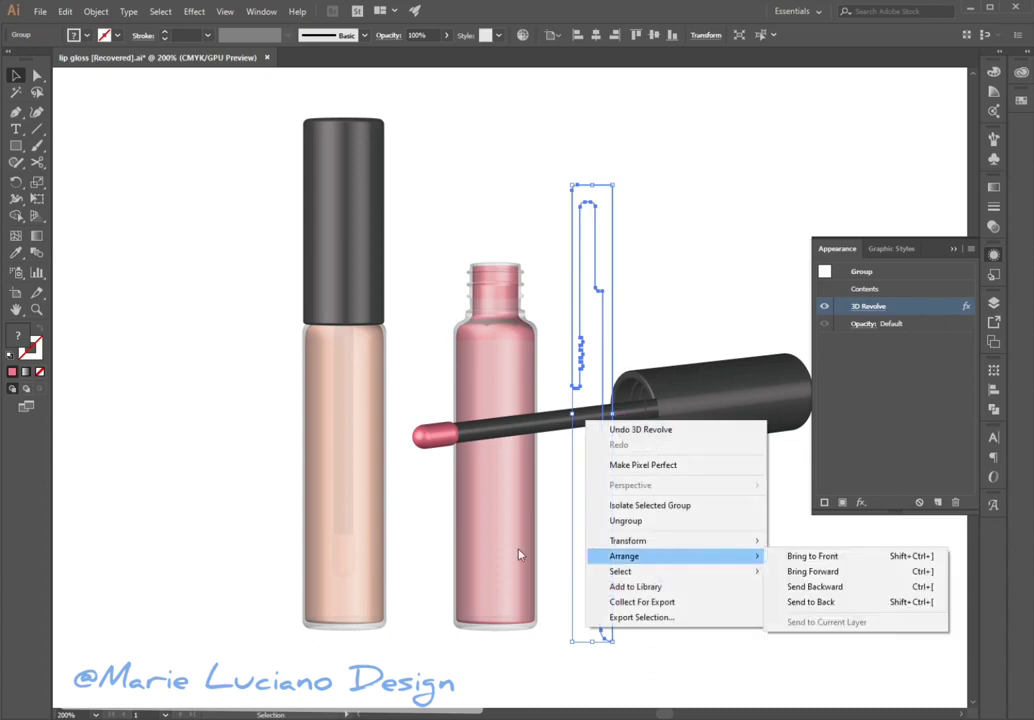
{"action": "left_click", "coordinate": [692, 528]}
{"action": "left_click", "coordinate": [953, 249]}
{"action": "key", "text": "ctrl+minus"}
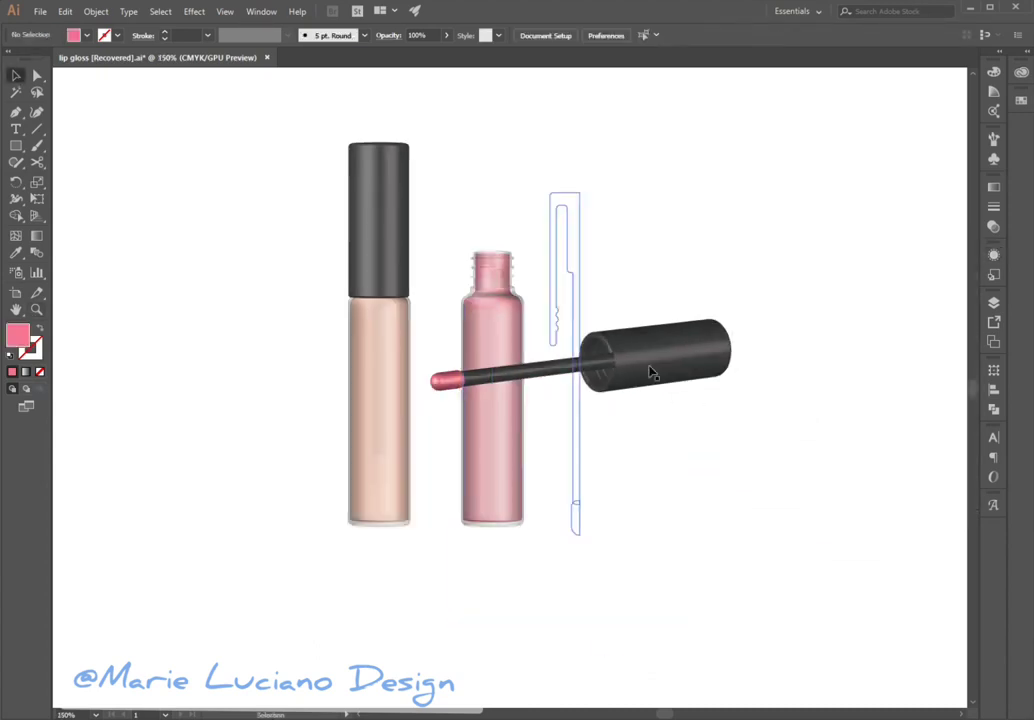
{"action": "left_click_drag", "start_coordinate": [653, 369], "coordinate": [596, 486]}
{"action": "left_click", "coordinate": [485, 418]}
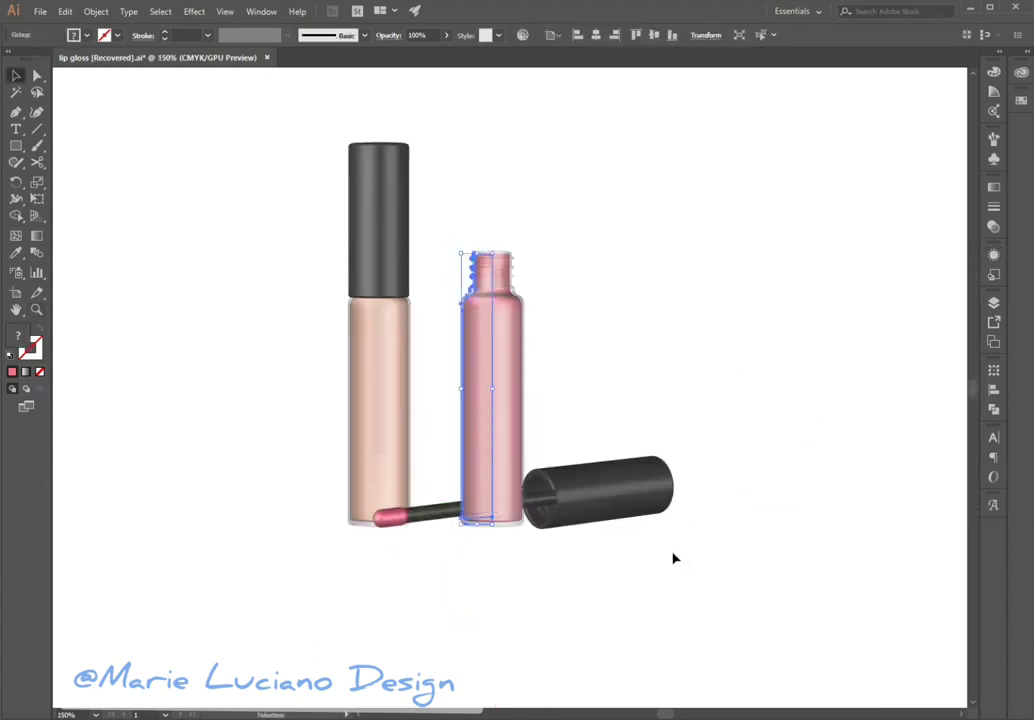
{"action": "left_click_drag", "start_coordinate": [493, 513], "coordinate": [473, 533]}
{"action": "left_click", "coordinate": [539, 576]}
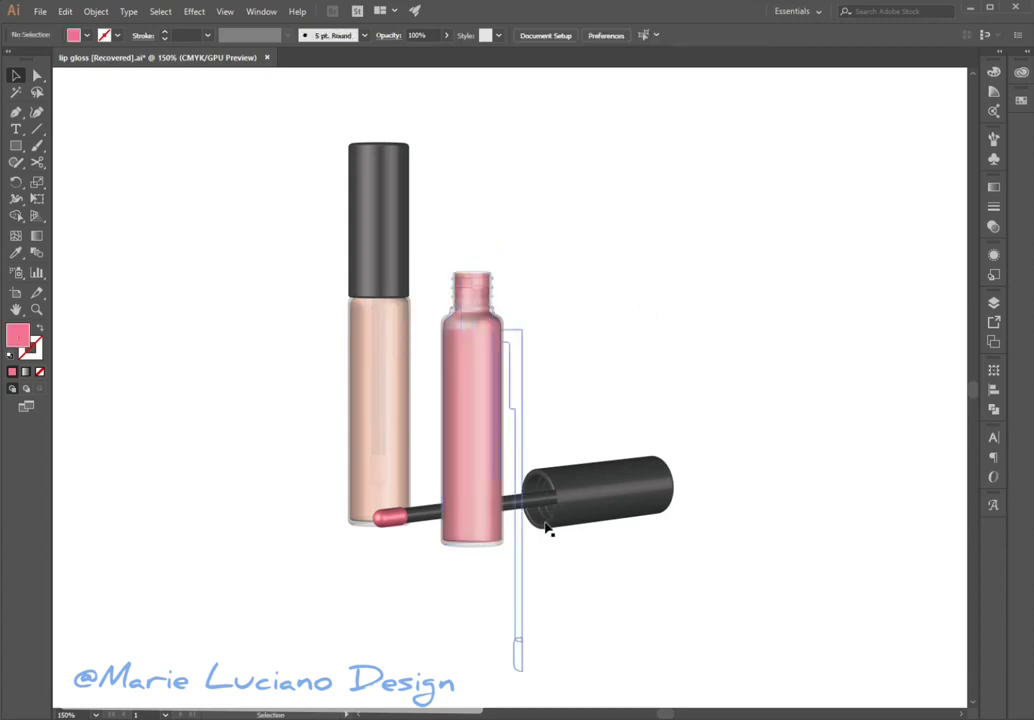
{"action": "left_click", "coordinate": [600, 490]}
Confirm the wand's 3D Revolve with Preview and shift the wand slightly down-left.
{"action": "left_click", "coordinate": [880, 305]}
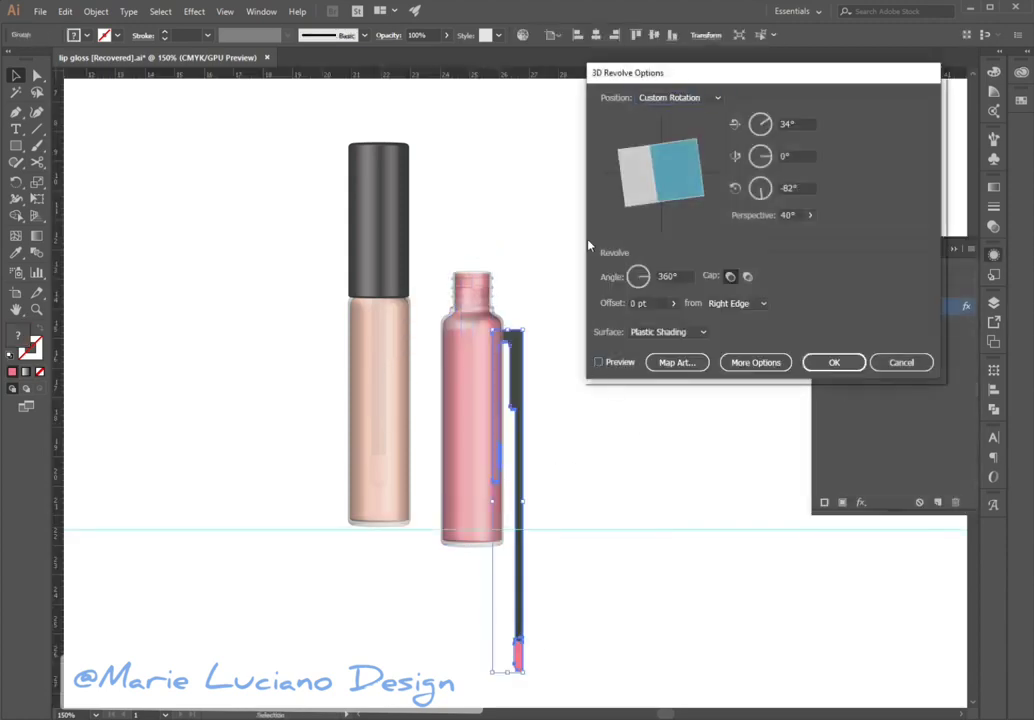
{"action": "left_click", "coordinate": [598, 362]}
{"action": "left_click", "coordinate": [834, 362]}
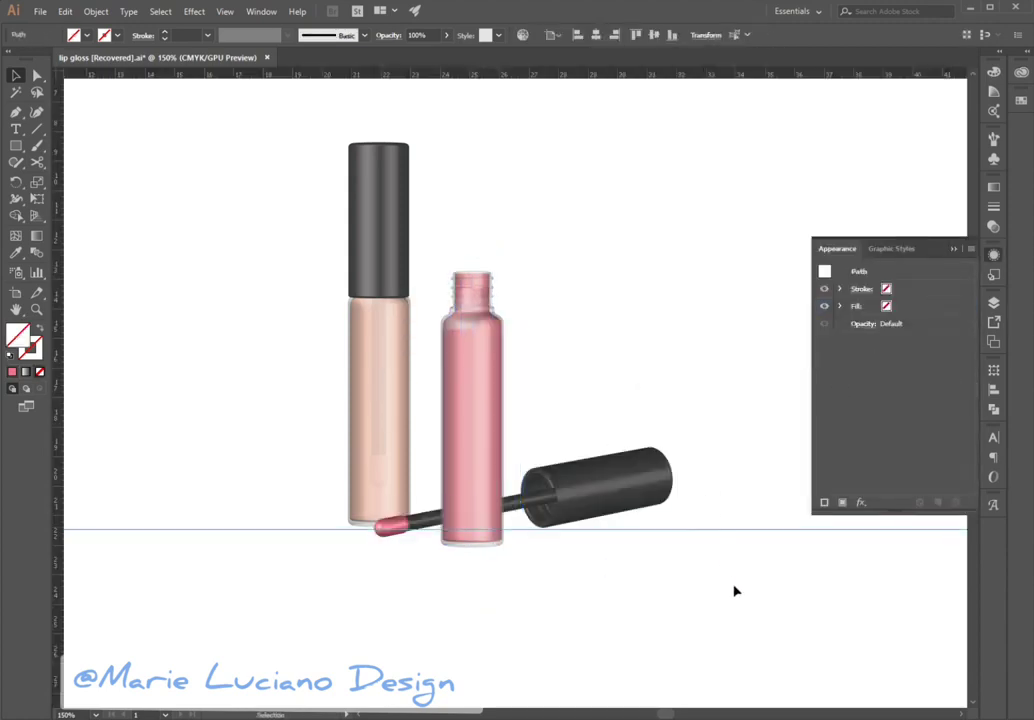
{"action": "left_click", "coordinate": [735, 591]}
{"action": "left_click_drag", "start_coordinate": [537, 651], "coordinate": [528, 665]}
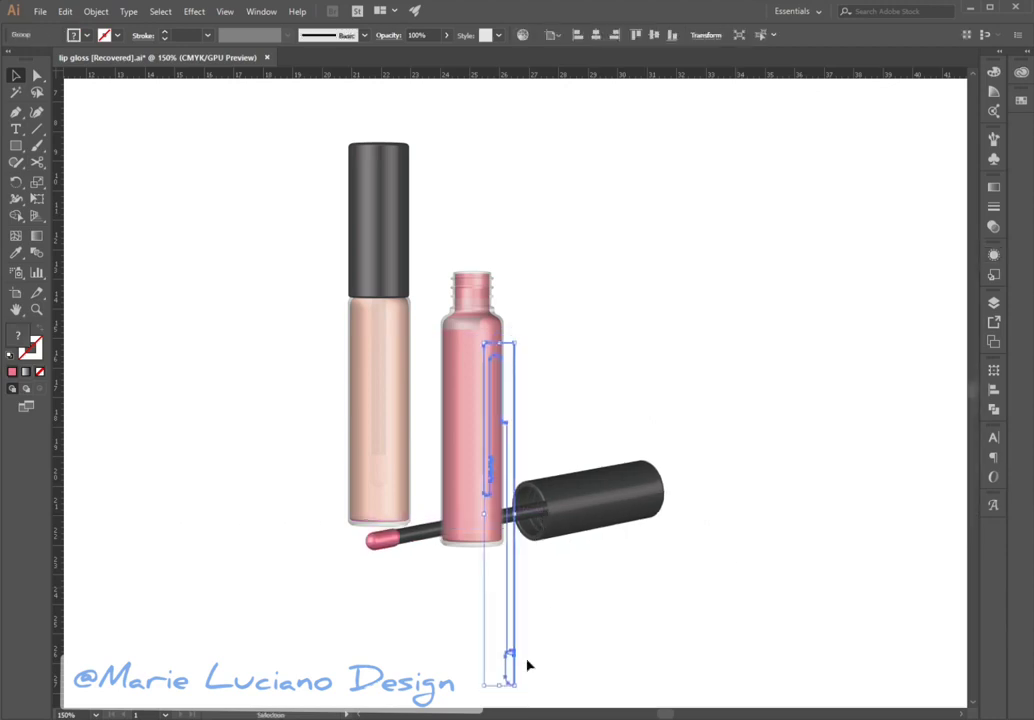
Move the pink bottle and wand left beside the peach bottle, then isolate the bottle body.
{"action": "left_click", "coordinate": [470, 420], "text": "shift"}
{"action": "mouse_move", "coordinate": [498, 483]}
{"action": "left_mouse_down"}
{"action": "mouse_move", "coordinate": [489, 537]}
{"action": "mouse_move", "coordinate": [473, 497]}
{"action": "left_mouse_up"}
{"action": "left_click", "coordinate": [837, 305]}
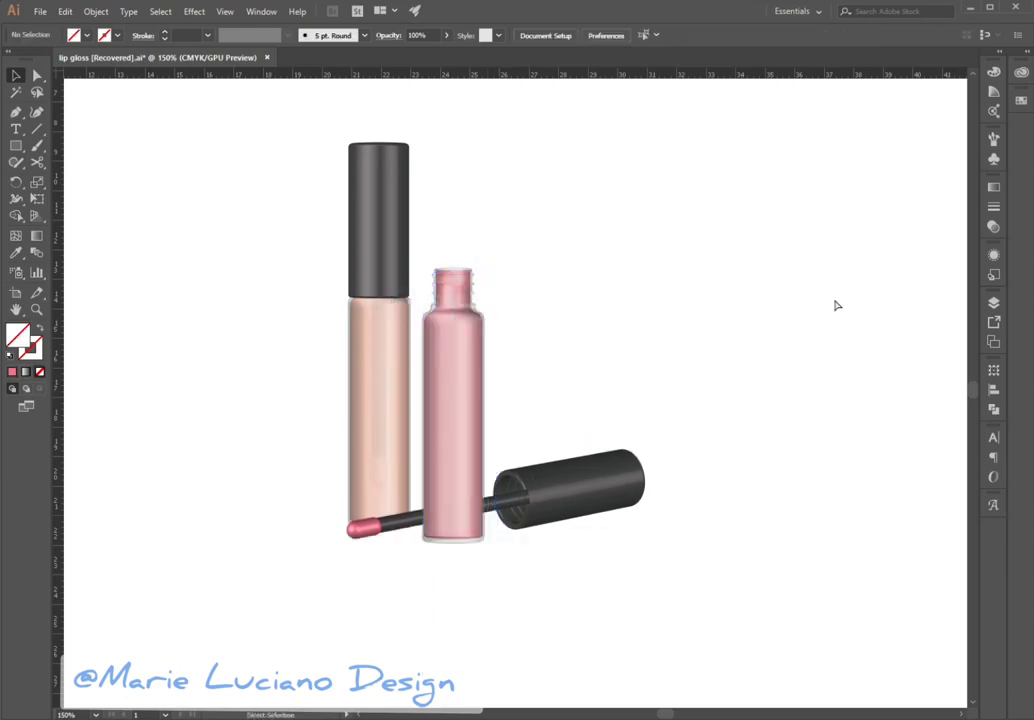
{"action": "left_click_drag", "start_coordinate": [438, 322], "coordinate": [500, 487]}
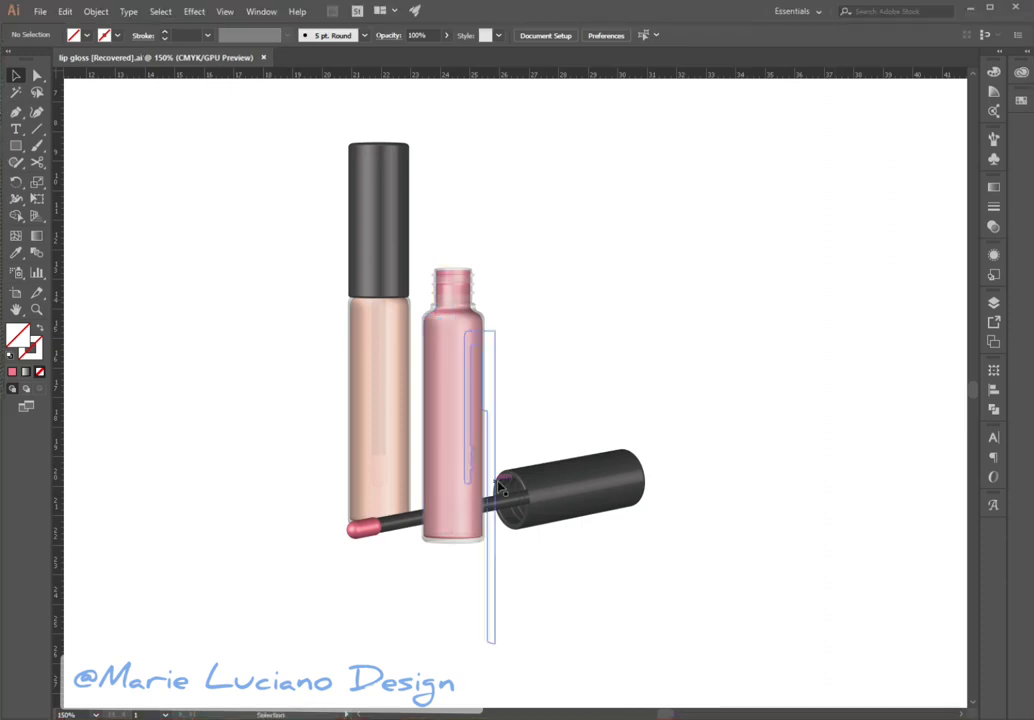
{"action": "double_click", "coordinate": [449, 443]}
{"action": "left_click", "coordinate": [427, 305]}
Recolour the open bottle's body a muted rose (A8828A).
{"action": "left_click", "coordinate": [993, 226]}
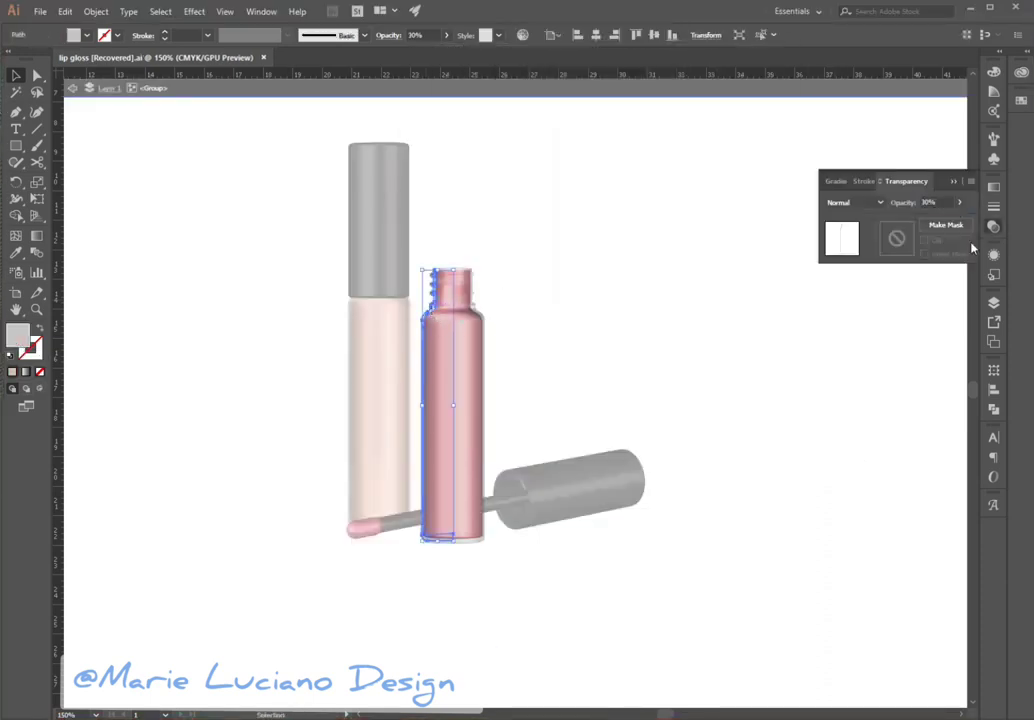
{"action": "left_click", "coordinate": [993, 256]}
{"action": "left_click", "coordinate": [885, 323], "text": "shift"}
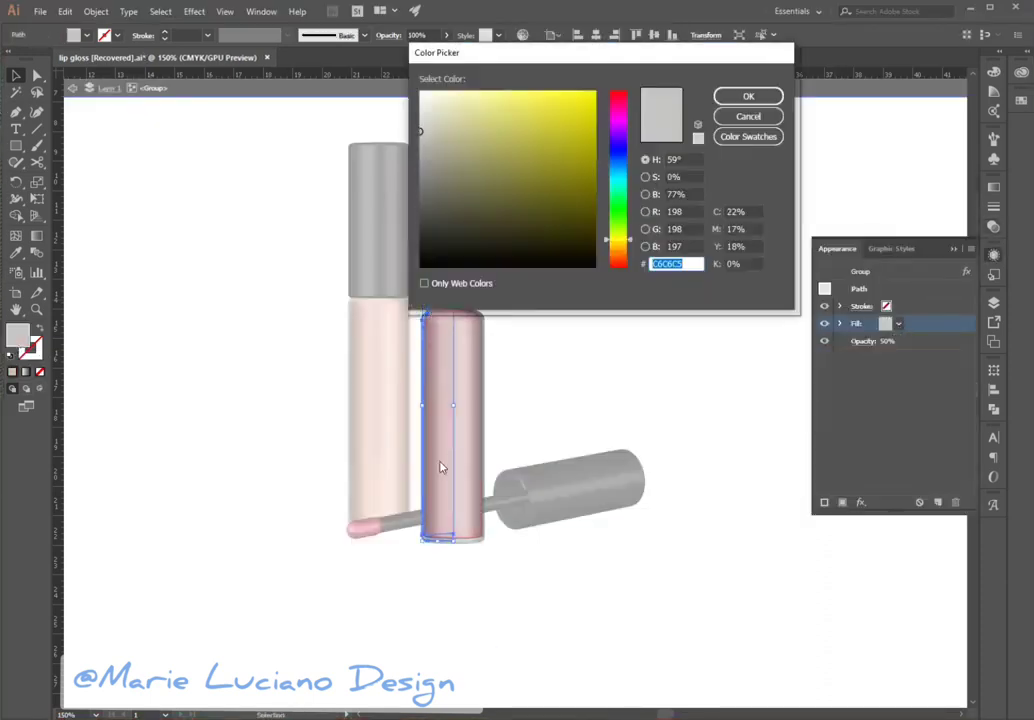
{"action": "key", "text": "Return"}
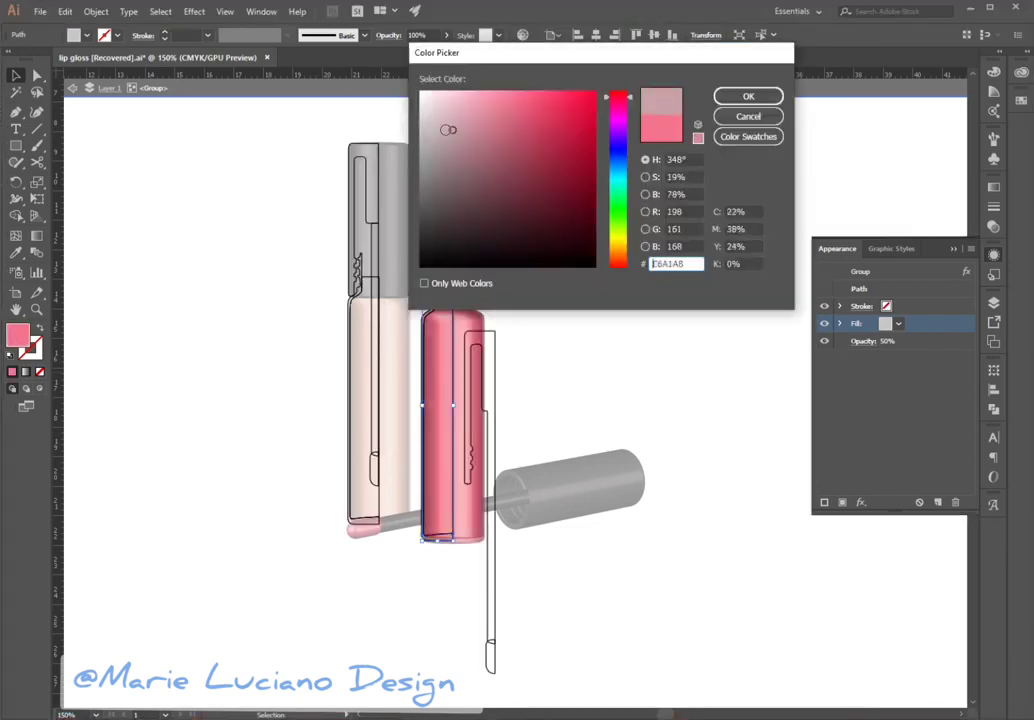
{"action": "left_click", "coordinate": [749, 97]}
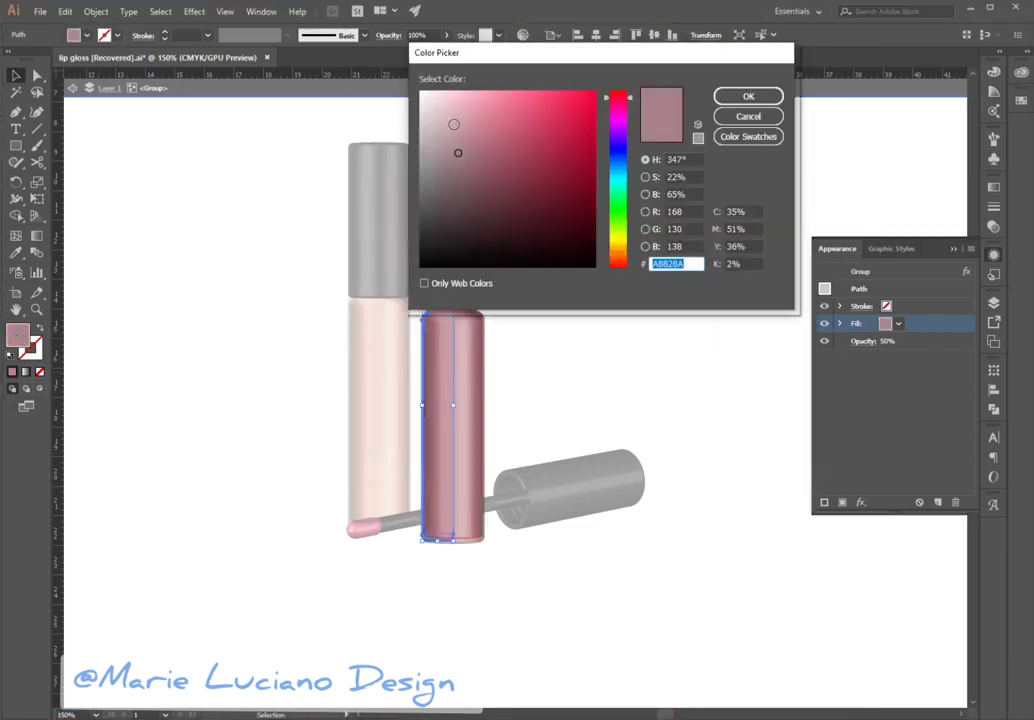
{"action": "left_click", "coordinate": [748, 96]}
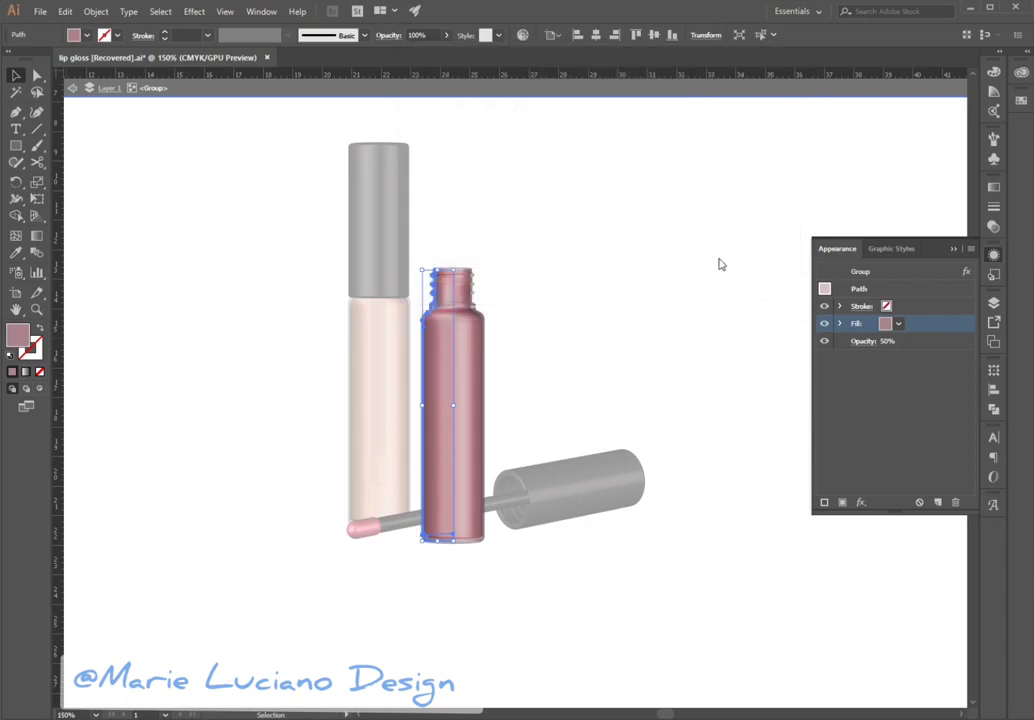
{"action": "left_click", "coordinate": [634, 572]}
Give the peach bottle's highlight stripe a light grey fill, then exit isolation.
{"action": "left_click", "coordinate": [365, 473]}
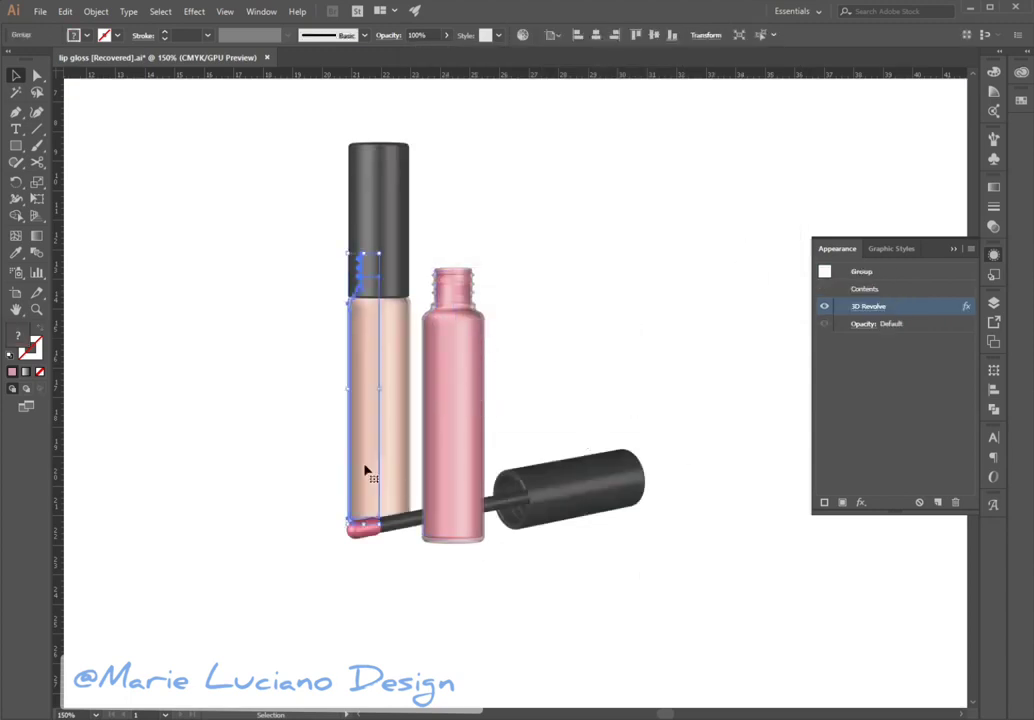
{"action": "double_click", "coordinate": [365, 473]}
{"action": "double_click", "coordinate": [17, 335]}
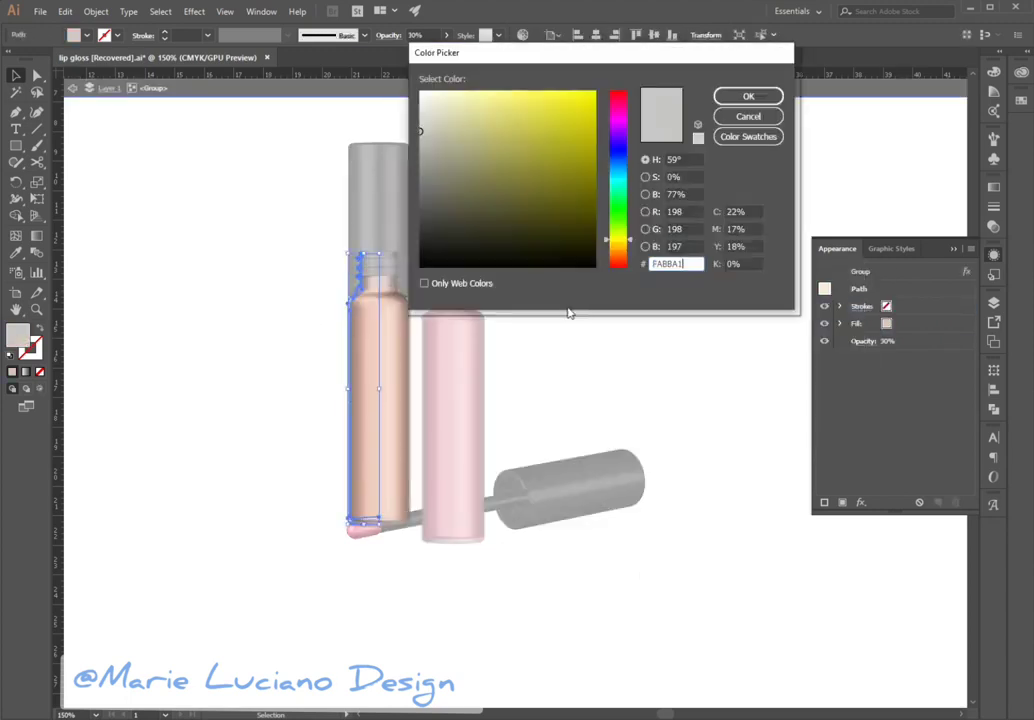
{"action": "left_click", "coordinate": [755, 95]}
{"action": "double_click", "coordinate": [586, 254]}
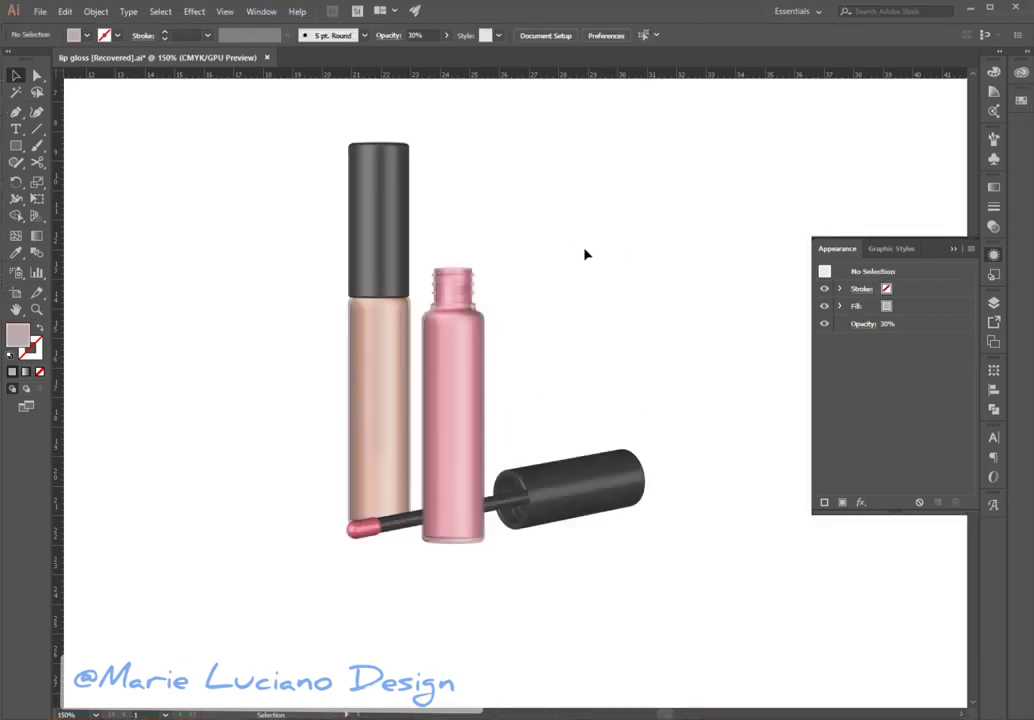
Draw a Gaussian-blurred shadow ellipse, place it beneath the bottles, and save.
{"action": "left_click", "coordinate": [16, 145]}
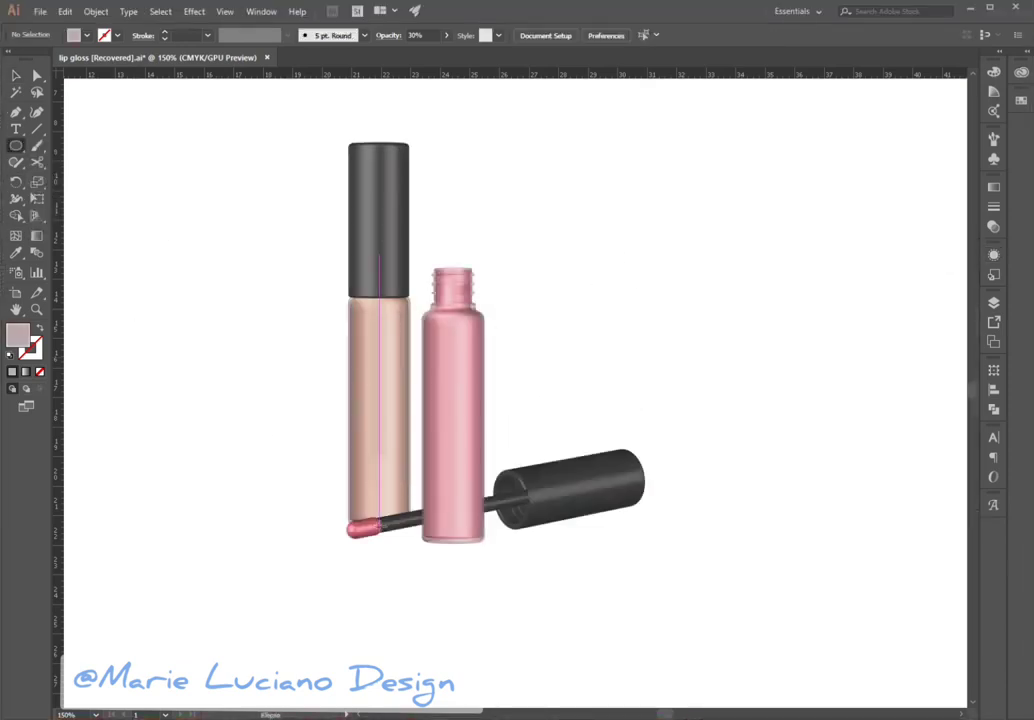
{"action": "left_click_drag", "start_coordinate": [327, 515], "coordinate": [327, 516]}
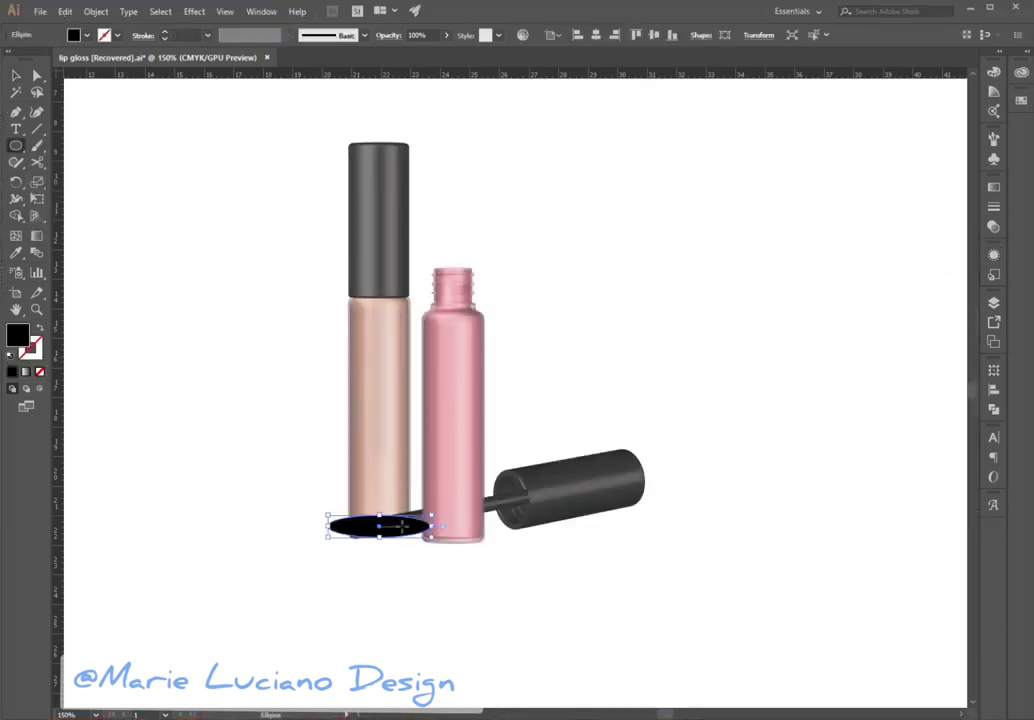
{"action": "left_click", "coordinate": [192, 11]}
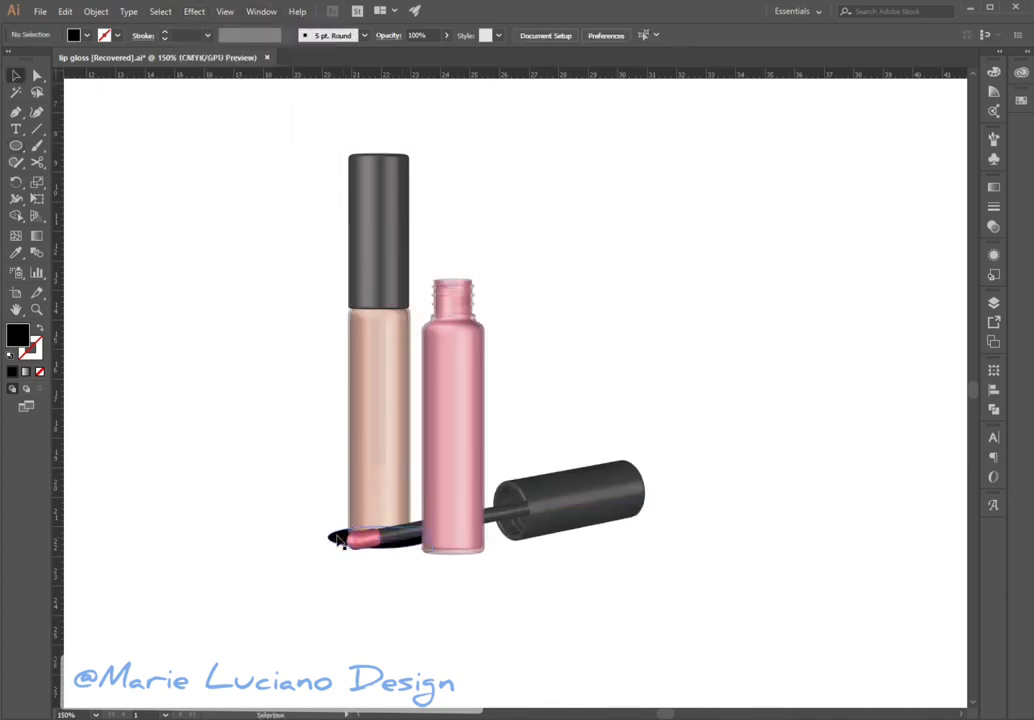
{"action": "left_click", "coordinate": [194, 11]}
{"action": "left_click", "coordinate": [427, 245]}
{"action": "left_click", "coordinate": [300, 340]}
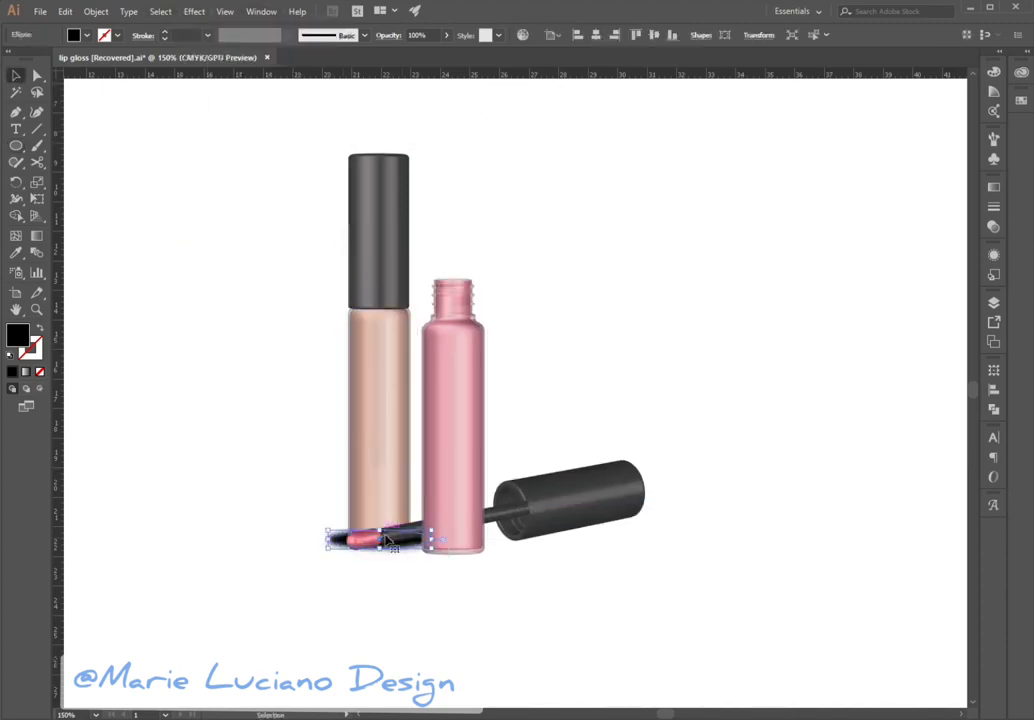
{"action": "left_click", "coordinate": [993, 226]}
{"action": "mouse_move", "coordinate": [347, 531]}
{"action": "left_mouse_down"}
{"action": "mouse_move", "coordinate": [410, 548]}
{"action": "mouse_move", "coordinate": [325, 541]}
{"action": "left_mouse_up"}
{"action": "key", "text": "ctrl+s"}
{"action": "left_click_drag", "start_coordinate": [378, 587], "coordinate": [378, 587]}
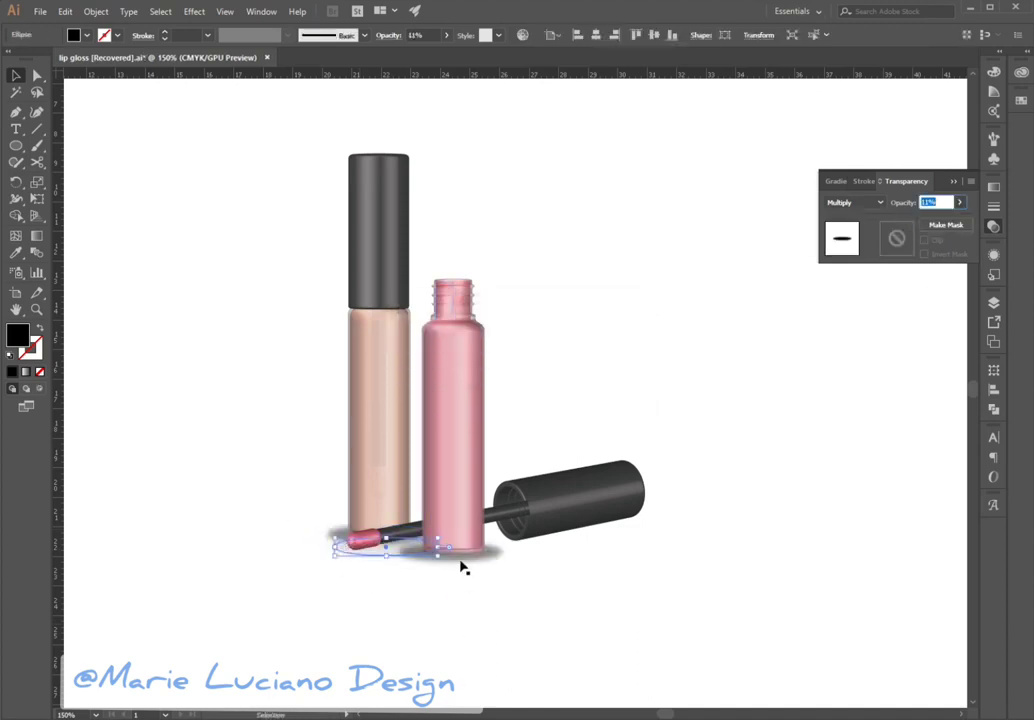
Move and widen a shadow ellipse under the black cap, reshaping it to follow the cap.
{"action": "left_click", "coordinate": [407, 556]}
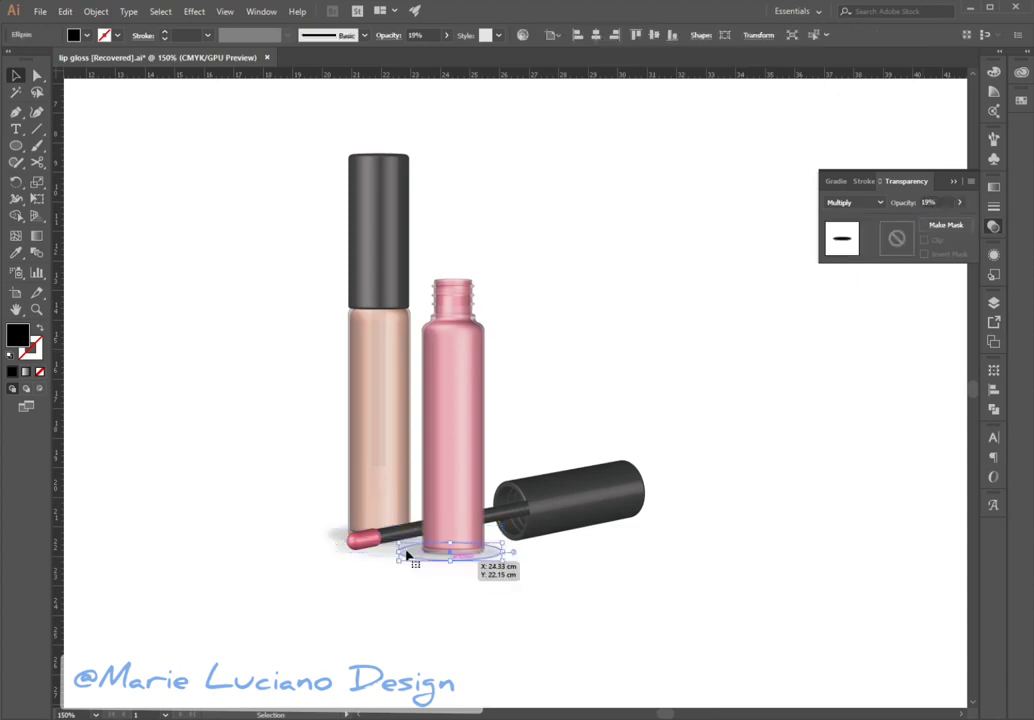
{"action": "left_click", "coordinate": [457, 595]}
{"action": "left_click", "coordinate": [434, 554]}
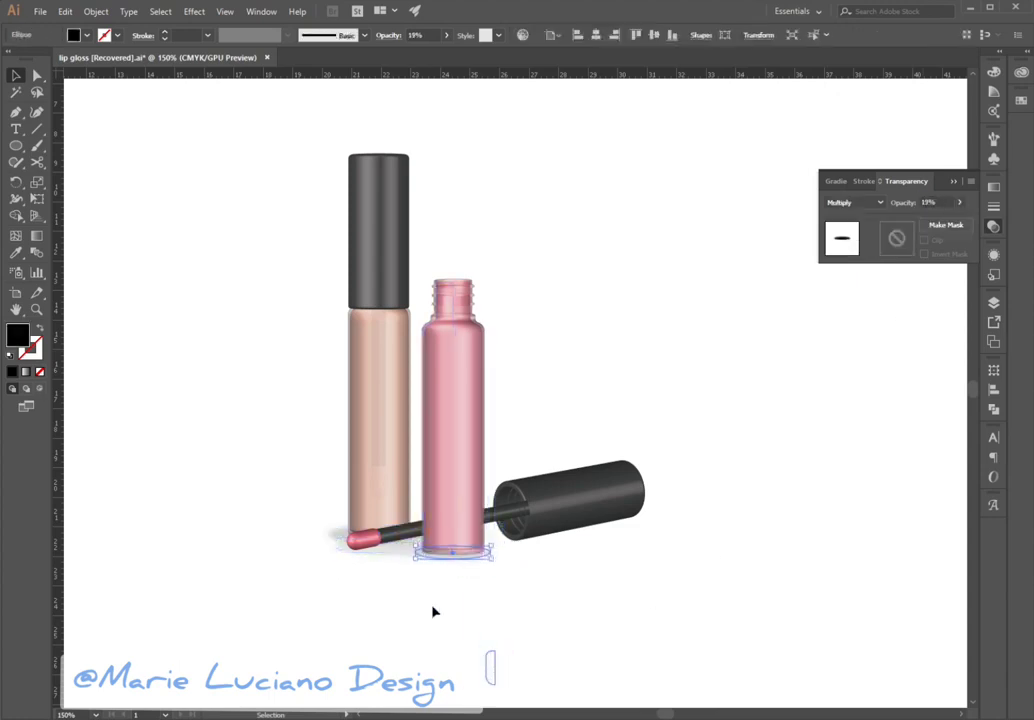
{"action": "left_click_drag", "start_coordinate": [470, 552], "coordinate": [651, 538]}
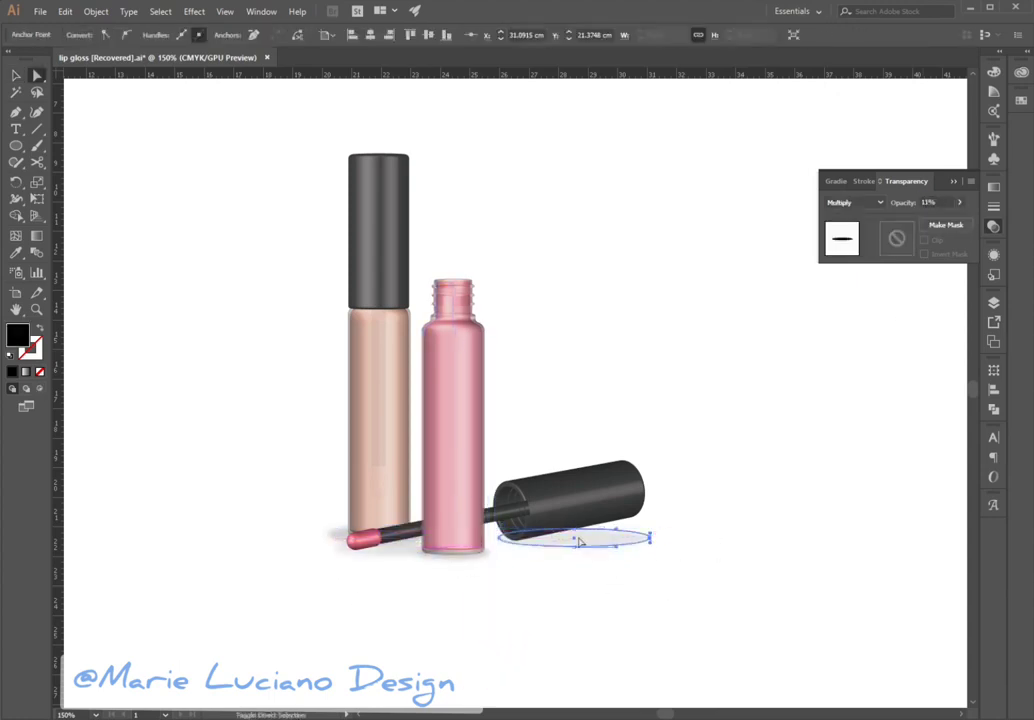
{"action": "mouse_move", "coordinate": [578, 541]}
{"action": "left_mouse_down"}
{"action": "mouse_move", "coordinate": [612, 533]}
{"action": "mouse_move", "coordinate": [568, 535]}
{"action": "left_mouse_up"}
Raise the cap shadow's opacity to 19%.
{"action": "left_click", "coordinate": [78, 354]}
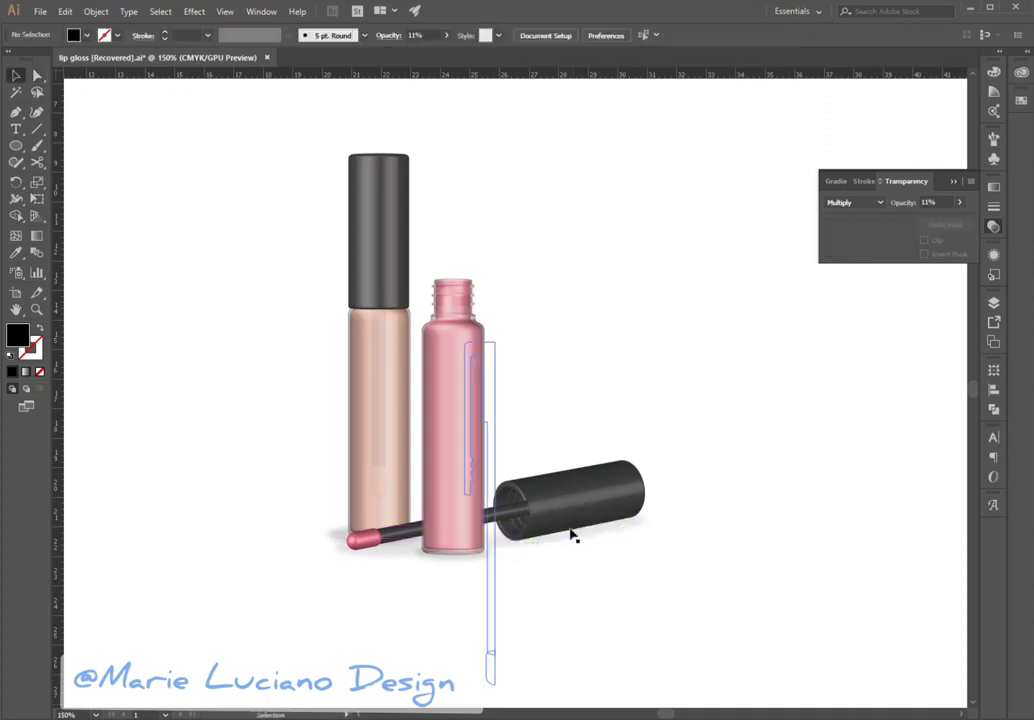
{"action": "left_click", "coordinate": [573, 536]}
{"action": "left_click", "coordinate": [959, 202]}
{"action": "left_click_drag", "start_coordinate": [910, 224], "coordinate": [916, 224]}
{"action": "left_click", "coordinate": [728, 587]}
{"action": "left_click", "coordinate": [360, 546]}
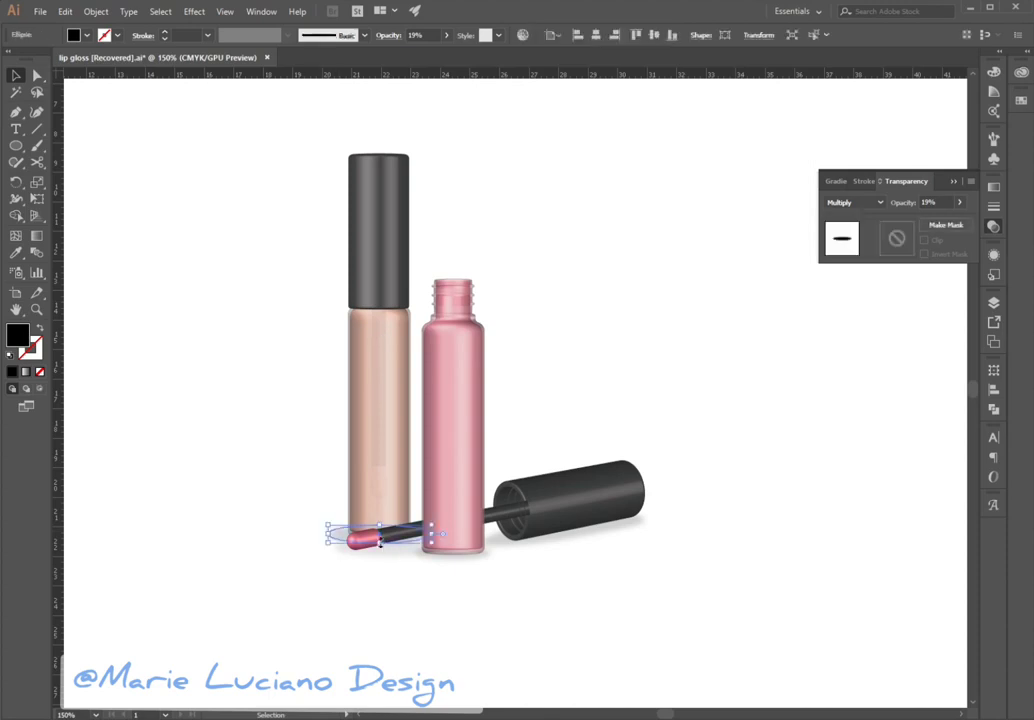
Add a new text line on the canvas and set its font to Minimal.
{"action": "left_click", "coordinate": [556, 635]}
{"action": "key", "text": "t"}
{"action": "left_click", "coordinate": [601, 353]}
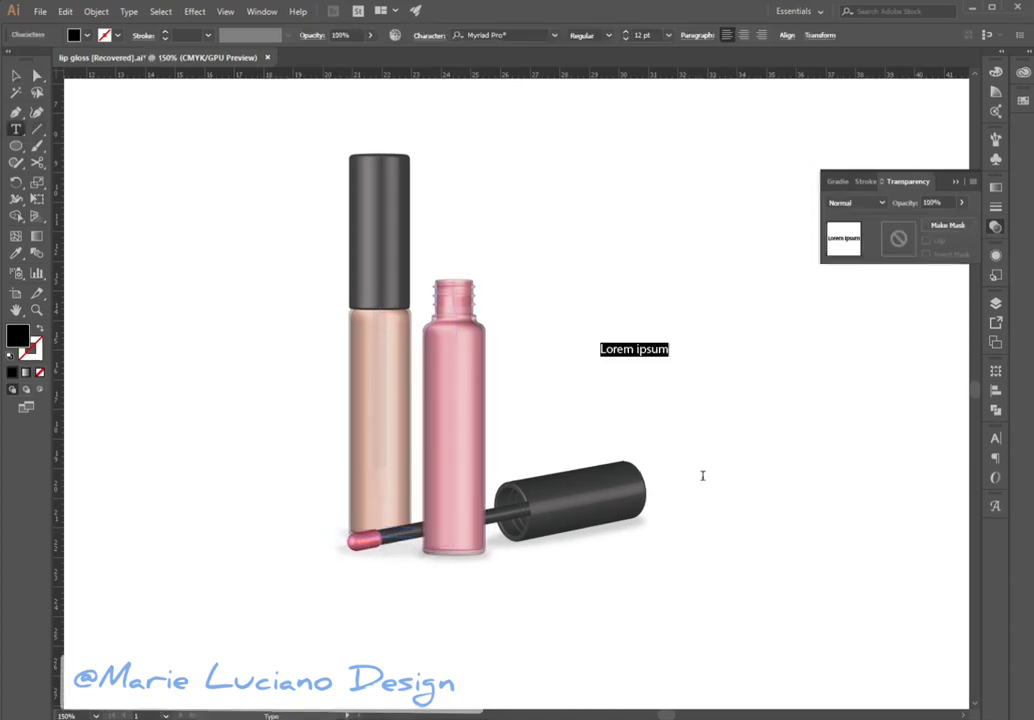
{"action": "left_click", "coordinate": [995, 437]}
{"action": "left_click", "coordinate": [969, 472]}
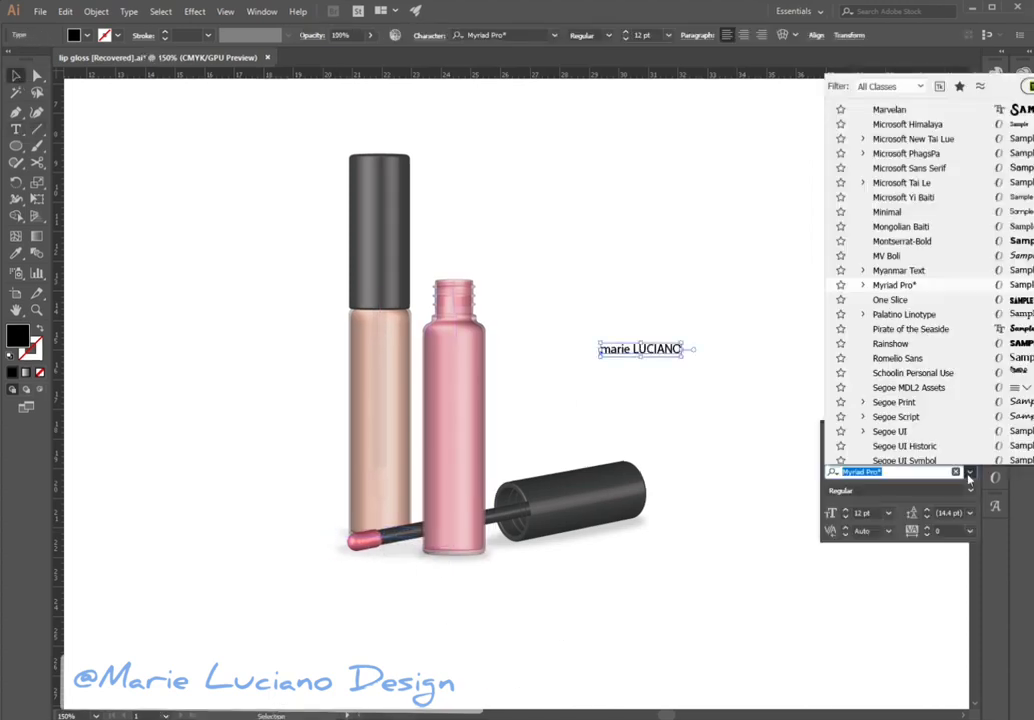
{"action": "type", "text": "m"}
{"action": "left_click", "coordinate": [880, 466]}
{"action": "left_click", "coordinate": [684, 652]}
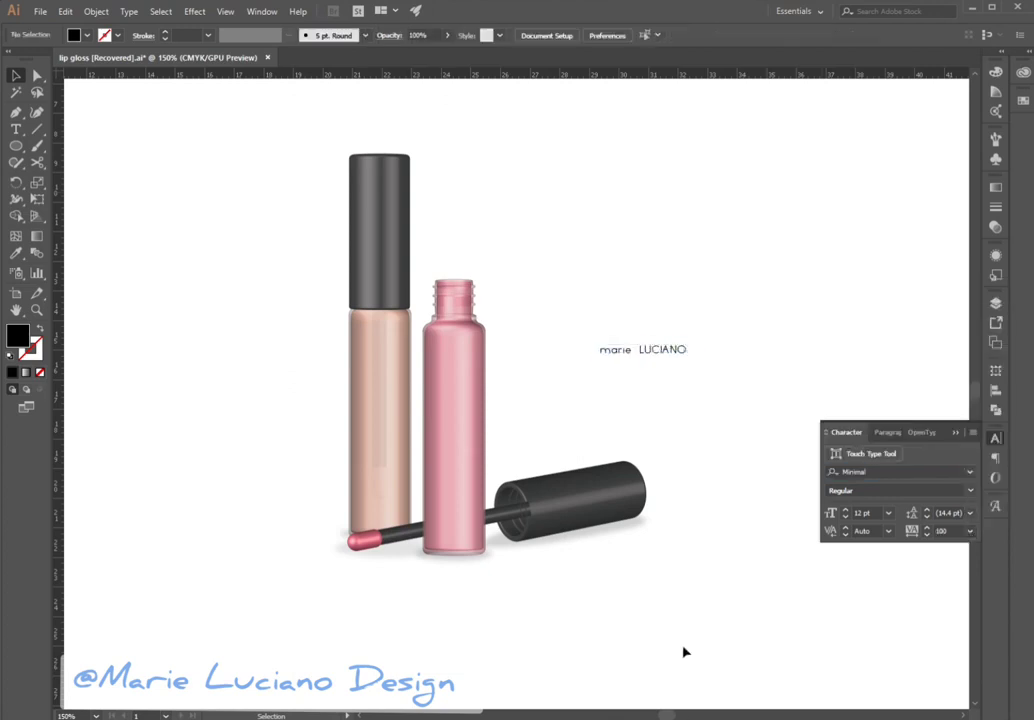
{"action": "double_click", "coordinate": [674, 352]}
{"action": "key", "text": "Escape"}
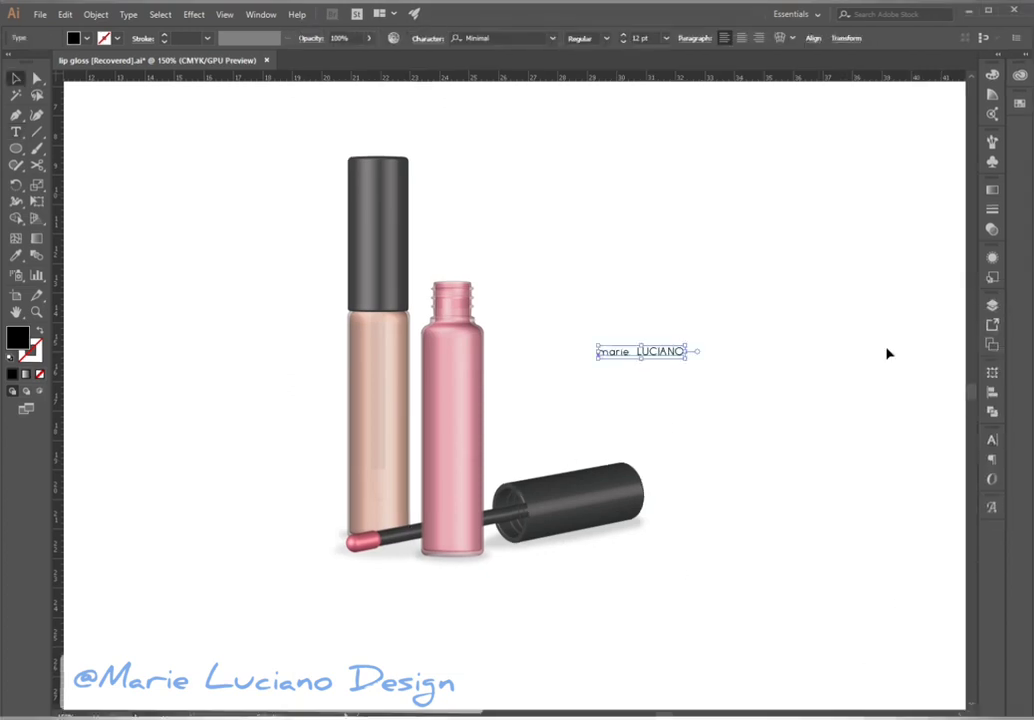
Move the vertical 'marie LUCIANO' label onto the bottles, set it in Impact, and nudge it into place.
{"action": "mouse_move", "coordinate": [641, 350]}
{"action": "left_mouse_down"}
{"action": "mouse_move", "coordinate": [440, 345]}
{"action": "mouse_move", "coordinate": [470, 510]}
{"action": "left_mouse_up"}
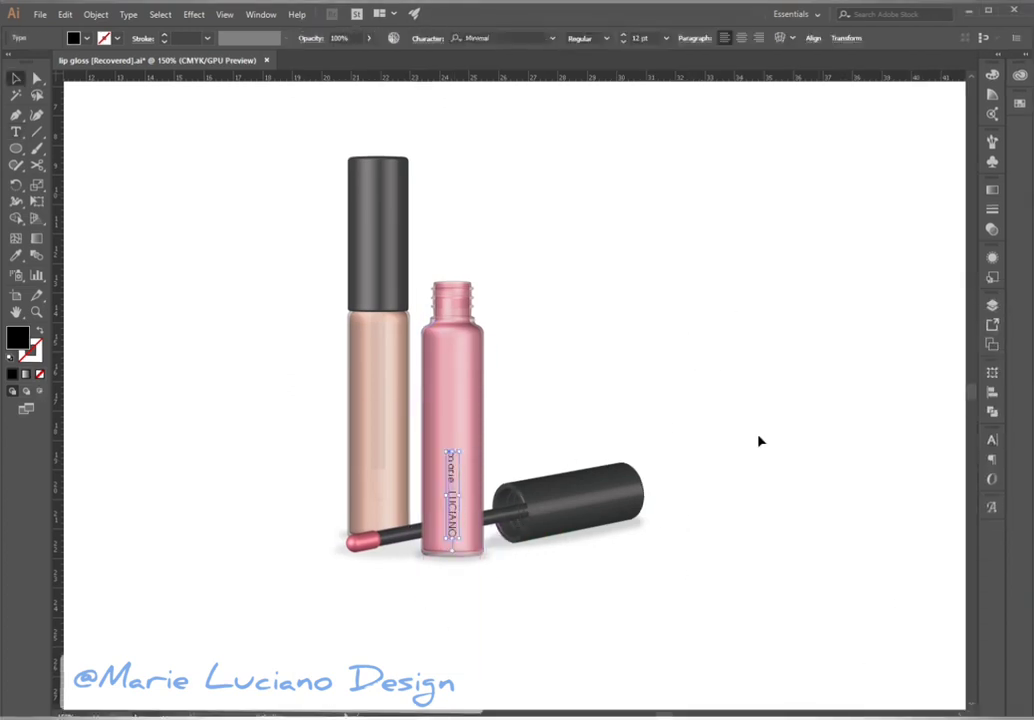
{"action": "left_click", "coordinate": [992, 440]}
{"action": "left_click", "coordinate": [925, 474]}
{"action": "type", "text": "m"}
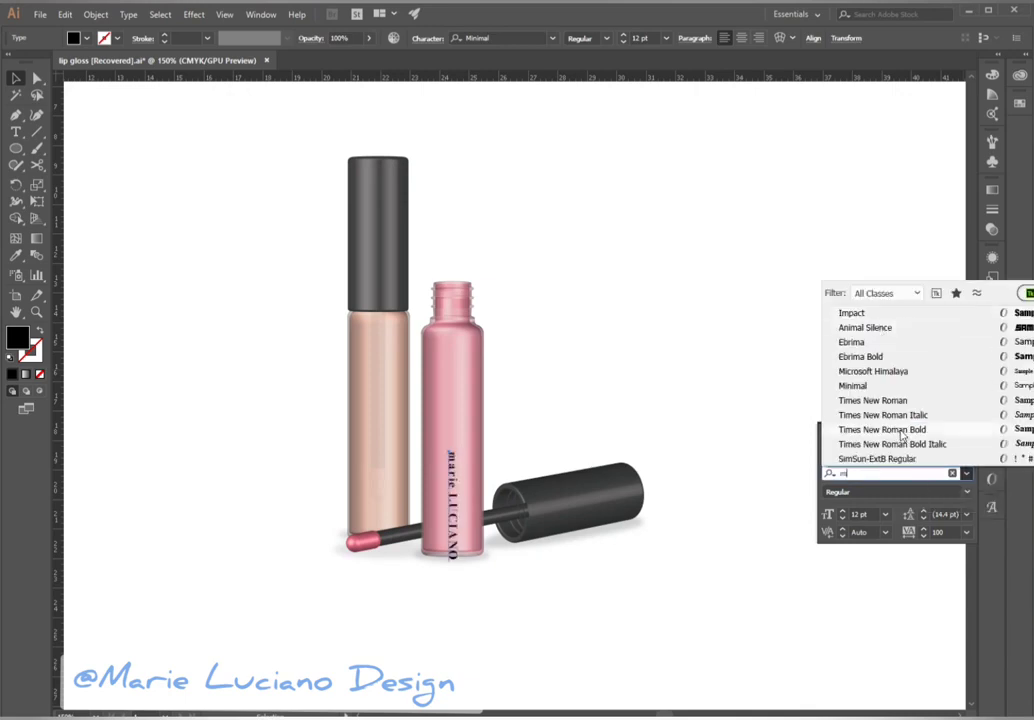
{"action": "key", "text": "Return"}
{"action": "mouse_move", "coordinate": [457, 542]}
{"action": "left_mouse_down"}
{"action": "mouse_move", "coordinate": [457, 527]}
{"action": "mouse_move", "coordinate": [385, 517]}
{"action": "left_mouse_up"}
{"action": "key", "text": "Left"}
{"action": "key", "text": "Left"}
{"action": "key", "text": "Left"}
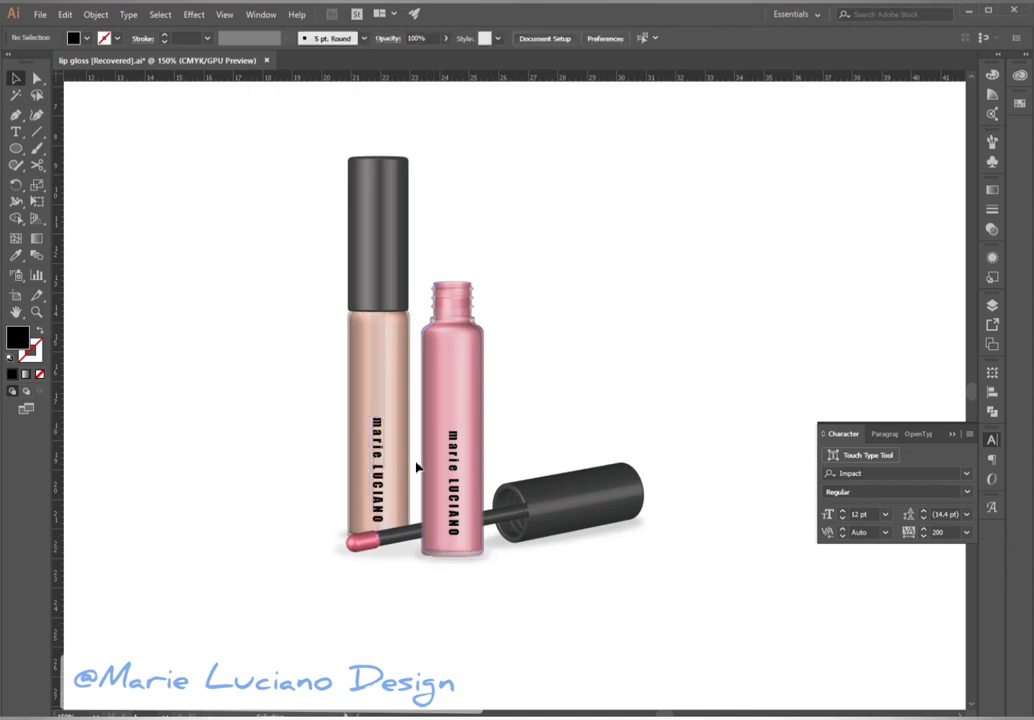
Add a 'design' word in Minimal below each bottle's label.
{"action": "left_click", "coordinate": [307, 547]}
{"action": "key", "text": "t"}
{"action": "left_click", "coordinate": [191, 405]}
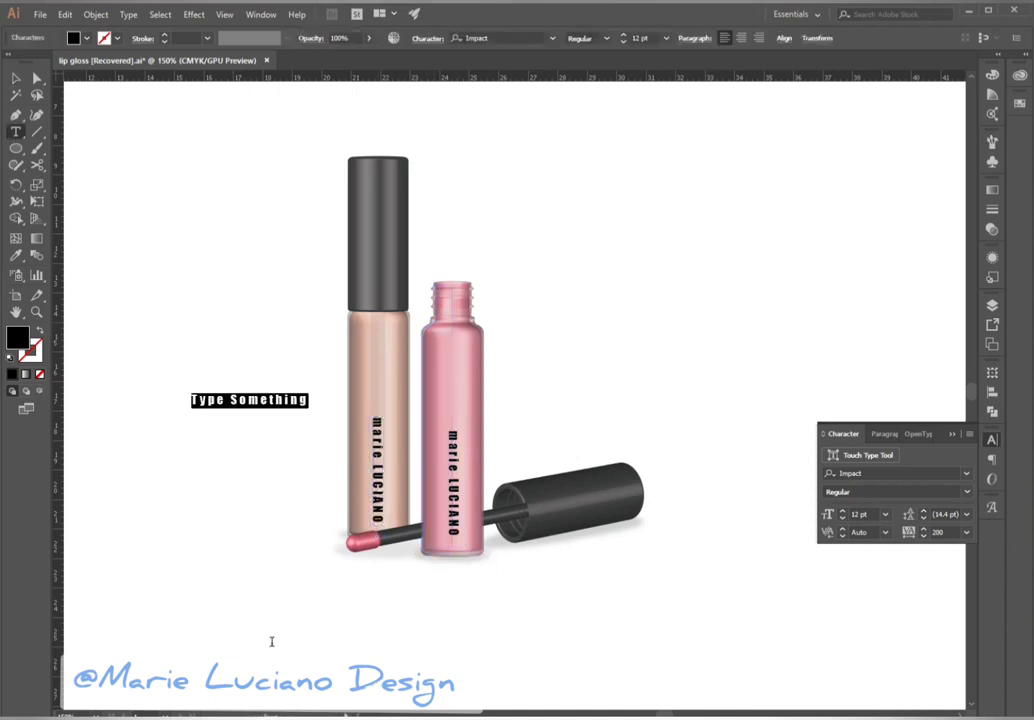
{"action": "type", "text": "design"}
{"action": "left_click", "coordinate": [966, 473]}
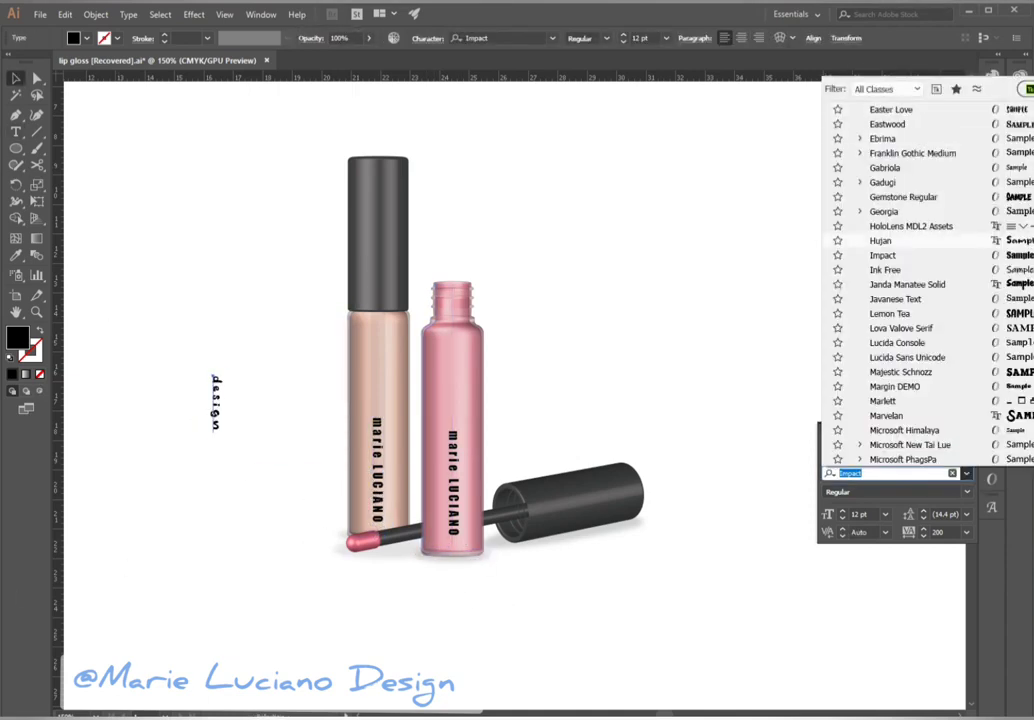
{"action": "left_click", "coordinate": [860, 530]}
{"action": "left_click_drag", "start_coordinate": [363, 522], "coordinate": [364, 522]}
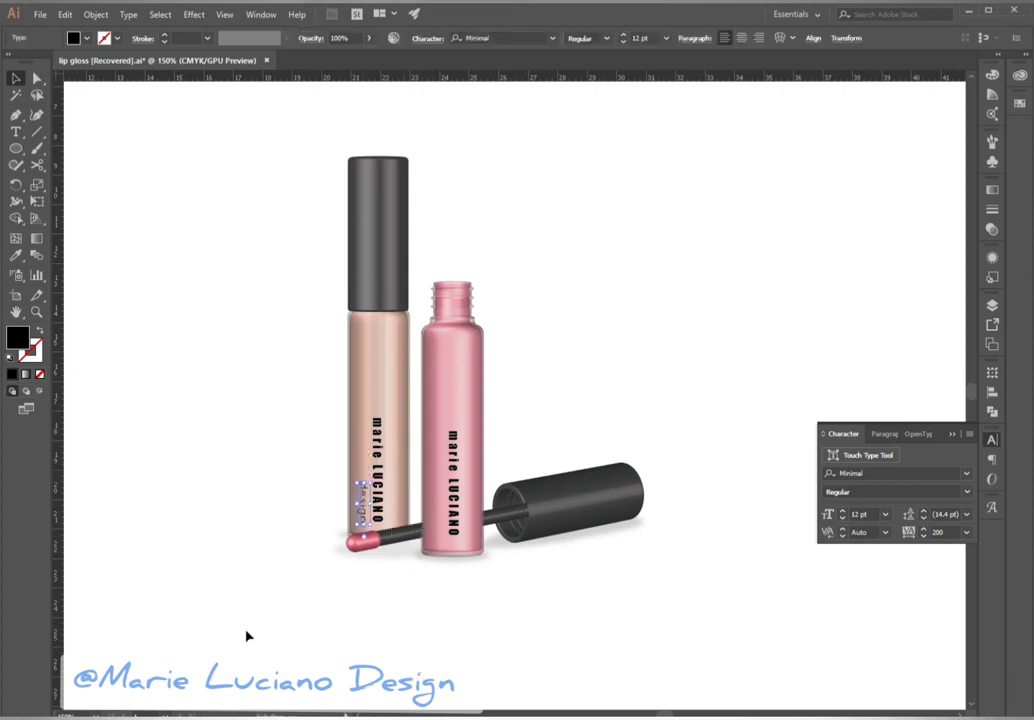
{"action": "left_click", "coordinate": [440, 688]}
{"action": "left_click_drag", "start_coordinate": [437, 540], "coordinate": [437, 540]}
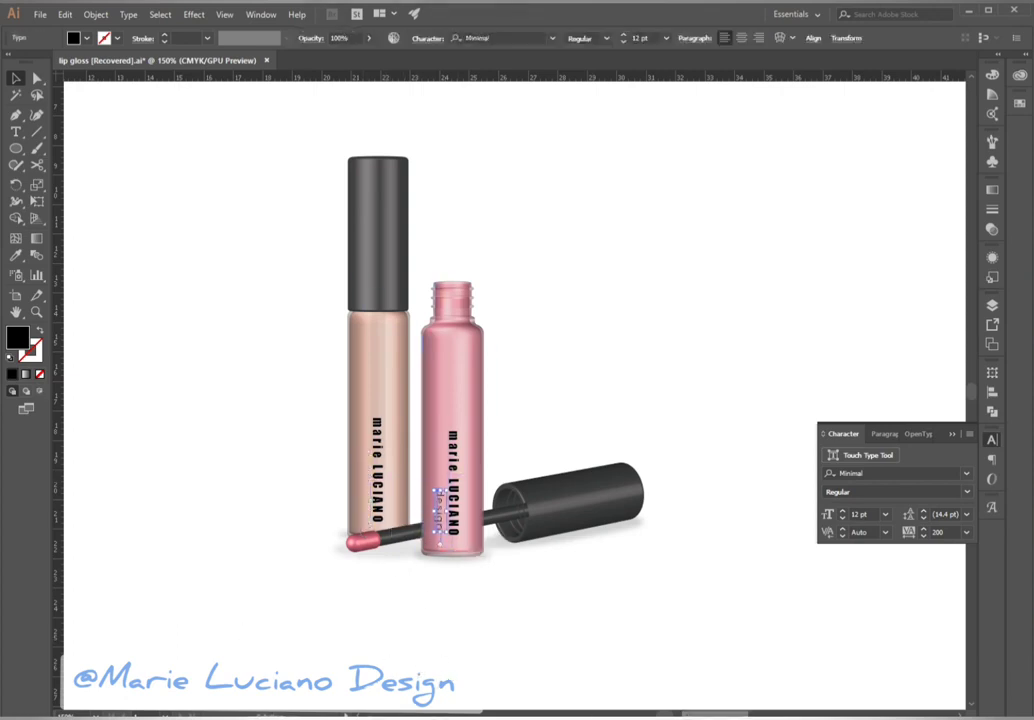
{"action": "left_click", "coordinate": [579, 656]}
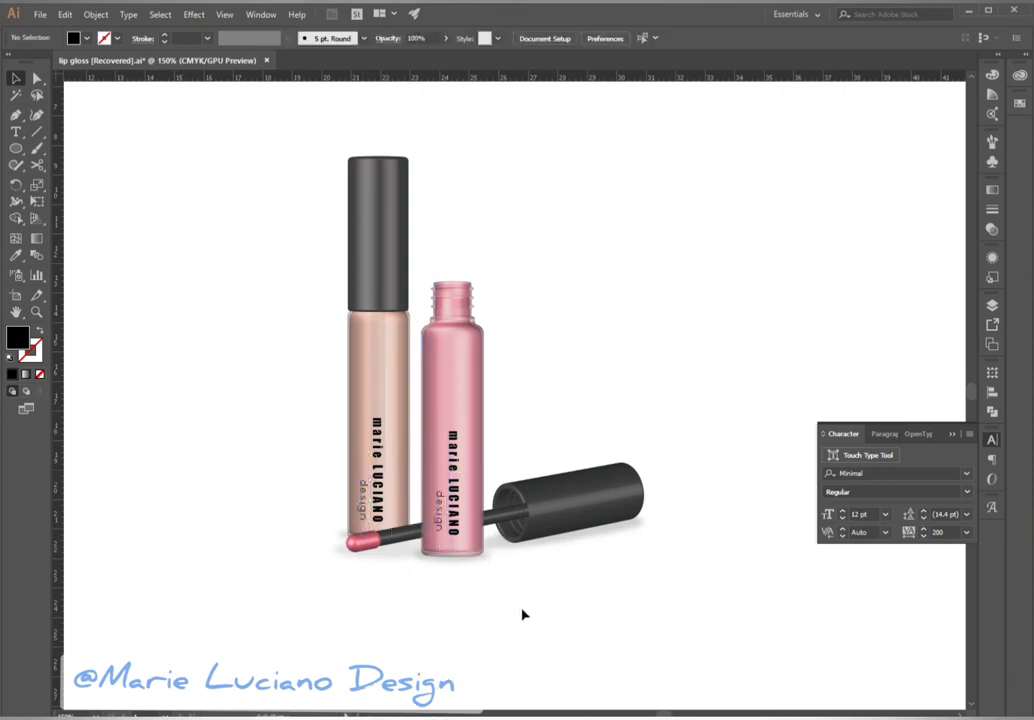
Draw a bottle-height rectangle right of the bottles with a light grey fill.
{"action": "left_click", "coordinate": [432, 535]}
{"action": "left_click", "coordinate": [733, 593]}
{"action": "left_click_drag", "start_coordinate": [15, 147], "coordinate": [80, 148]}
{"action": "left_click_drag", "start_coordinate": [415, 559], "coordinate": [490, 142]}
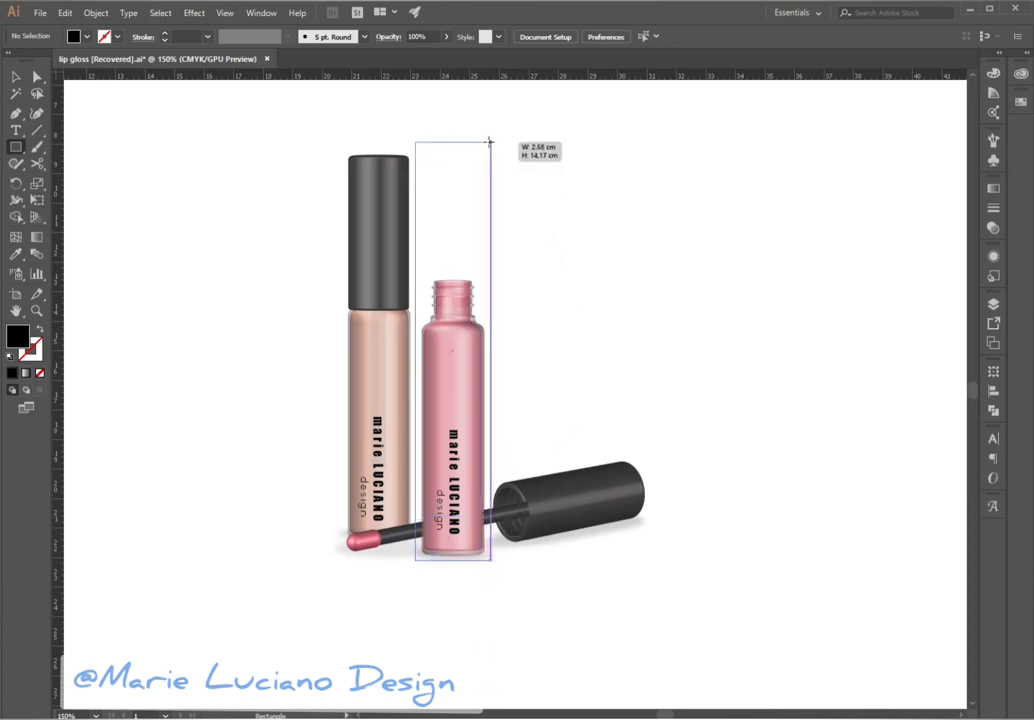
{"action": "left_click_drag", "start_coordinate": [452, 300], "coordinate": [757, 300]}
{"action": "double_click", "coordinate": [17, 337]}
{"action": "left_click", "coordinate": [750, 95]}
Adjust the grey rectangle's position and size beside the bottles.
{"action": "left_click", "coordinate": [758, 36]}
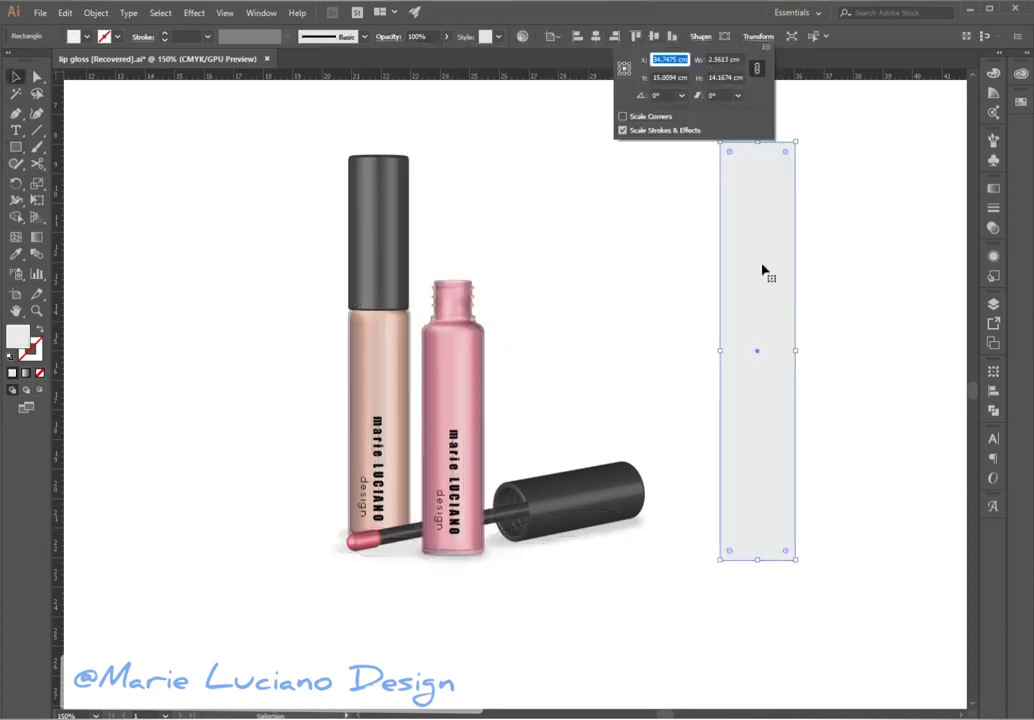
{"action": "right_click", "coordinate": [740, 60]}
{"action": "left_click", "coordinate": [790, 106]}
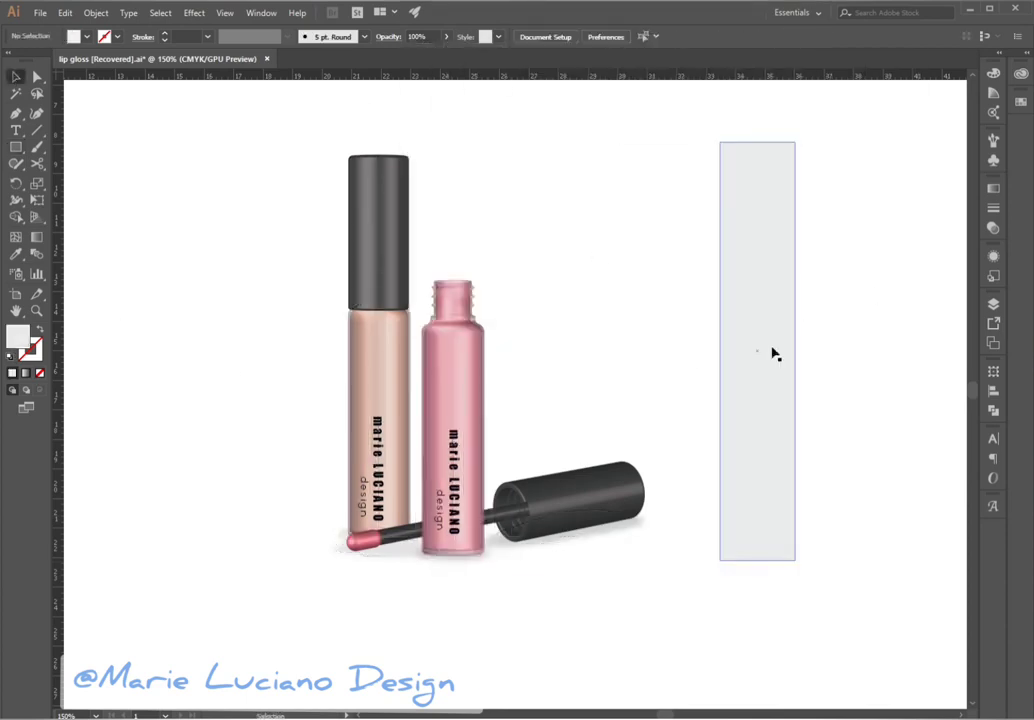
{"action": "left_click_drag", "start_coordinate": [586, 440], "coordinate": [398, 445]}
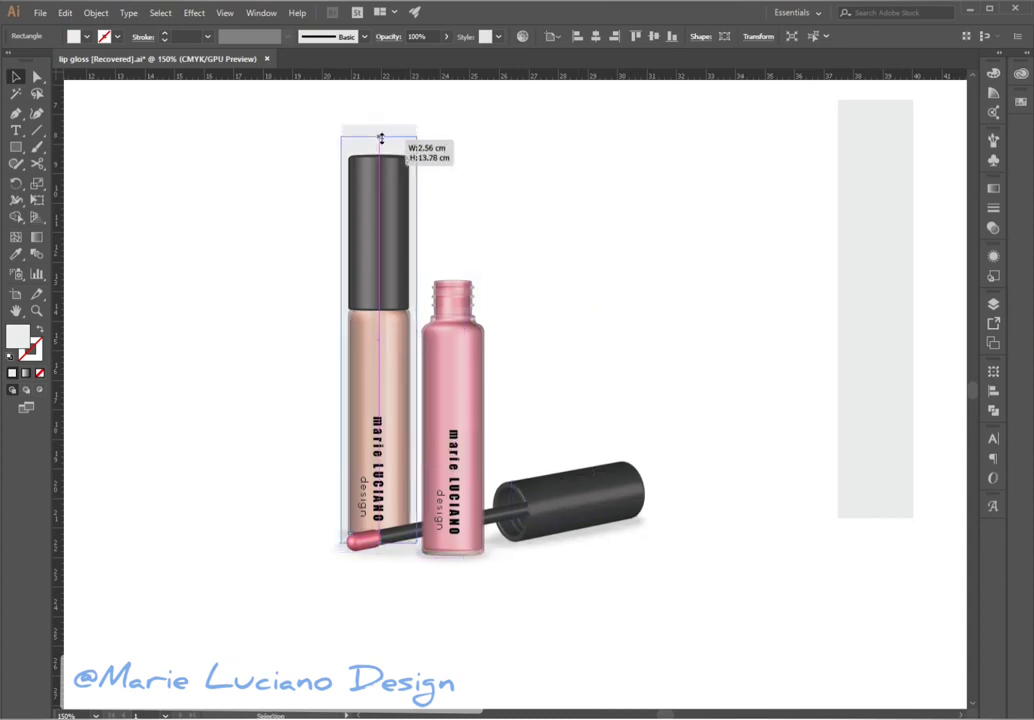
{"action": "left_click_drag", "start_coordinate": [875, 340], "coordinate": [868, 344]}
{"action": "mouse_move", "coordinate": [415, 174]}
{"action": "left_mouse_down"}
{"action": "mouse_move", "coordinate": [555, 174]}
{"action": "mouse_move", "coordinate": [544, 174]}
{"action": "left_mouse_up"}
Apply a 3D Extrude box rotated 23° vertically, and duplicate the grey rectangle.
{"action": "left_click", "coordinate": [194, 12]}
{"action": "left_click", "coordinate": [310, 88]}
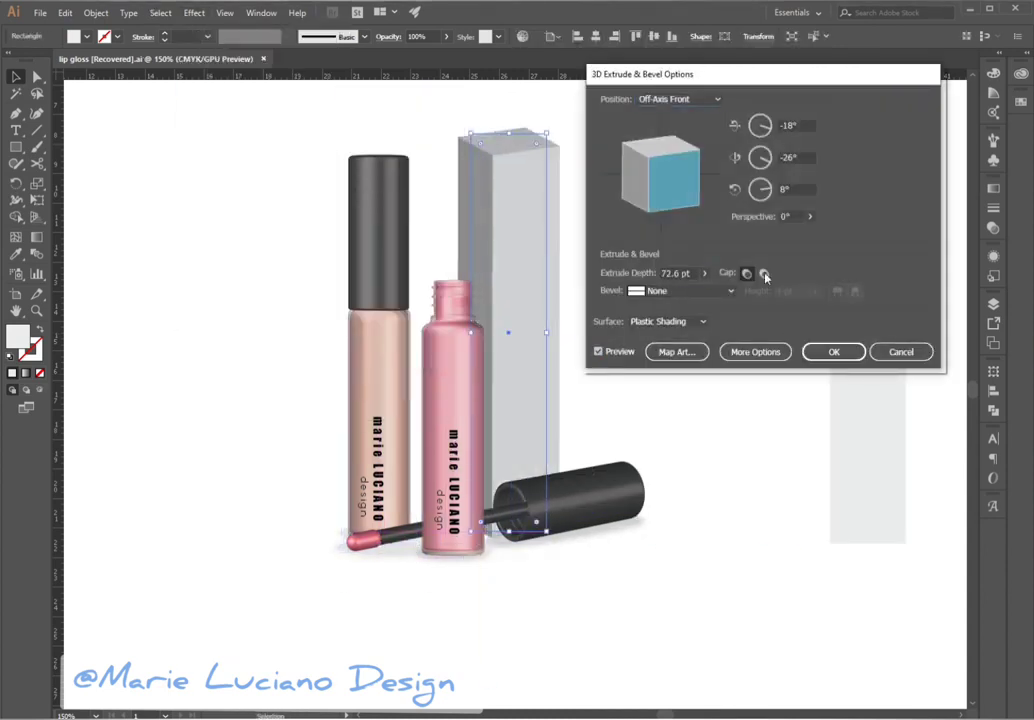
{"action": "left_click", "coordinate": [786, 216]}
{"action": "left_click_drag", "start_coordinate": [632, 180], "coordinate": [660, 181]}
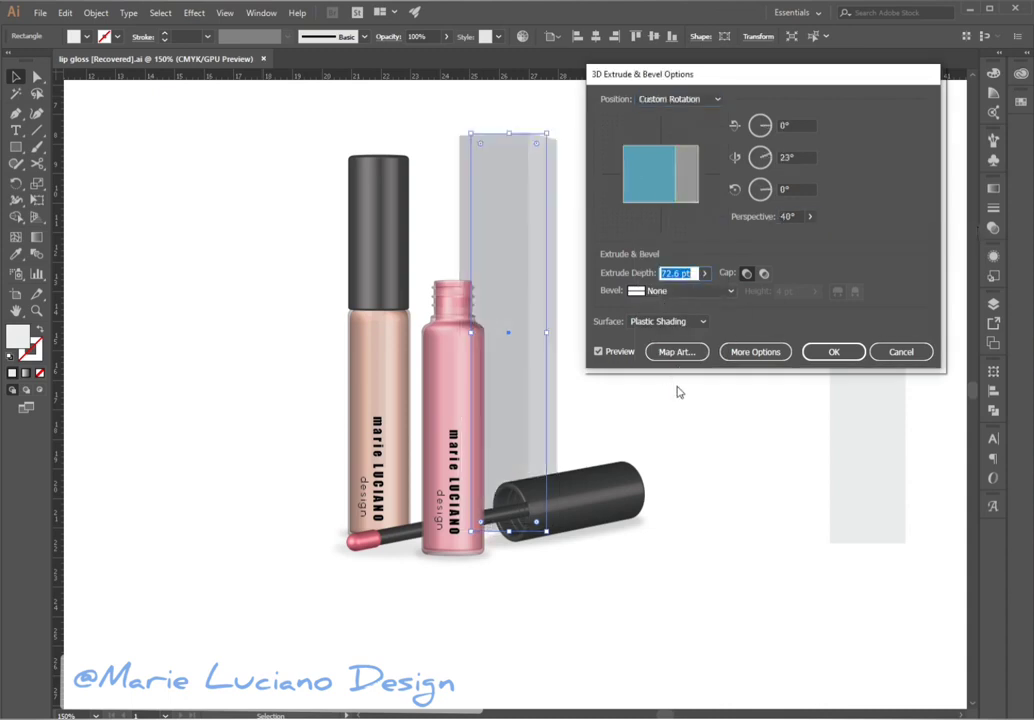
{"action": "key", "text": "Return"}
{"action": "left_click", "coordinate": [690, 418]}
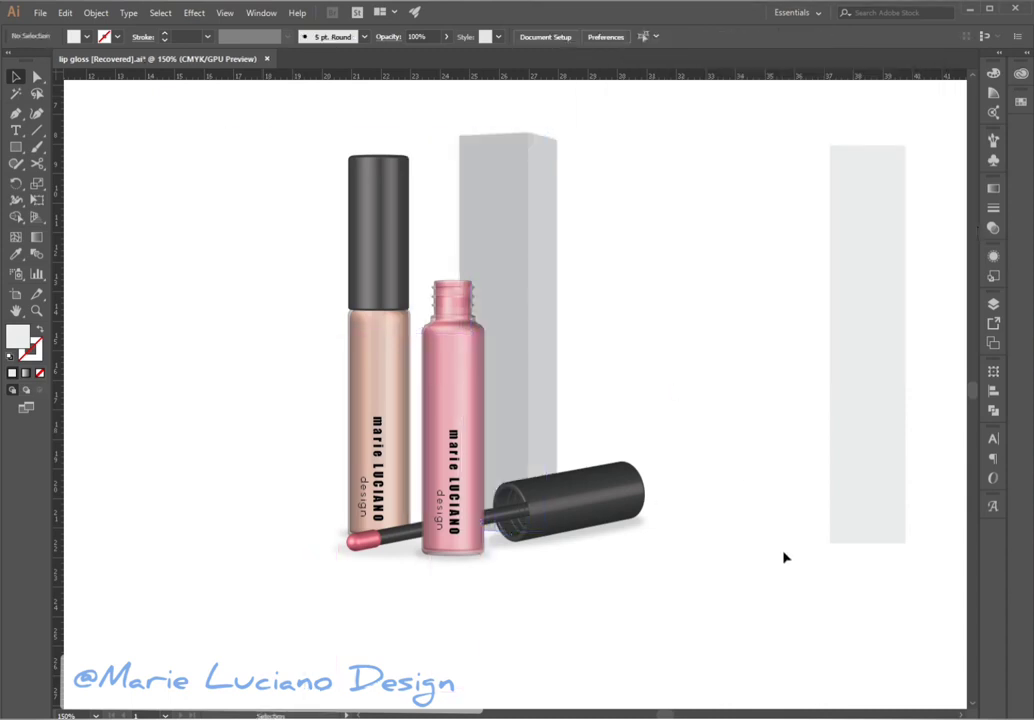
{"action": "mouse_move", "coordinate": [784, 557]}
{"action": "left_mouse_down"}
{"action": "mouse_move", "coordinate": [595, 554]}
{"action": "mouse_move", "coordinate": [559, 538]}
{"action": "left_mouse_up"}
Reset the rectangles to default colours and pen-draw the top, middle and small blob outlines.
{"action": "key", "text": "d"}
{"action": "left_click", "coordinate": [576, 121]}
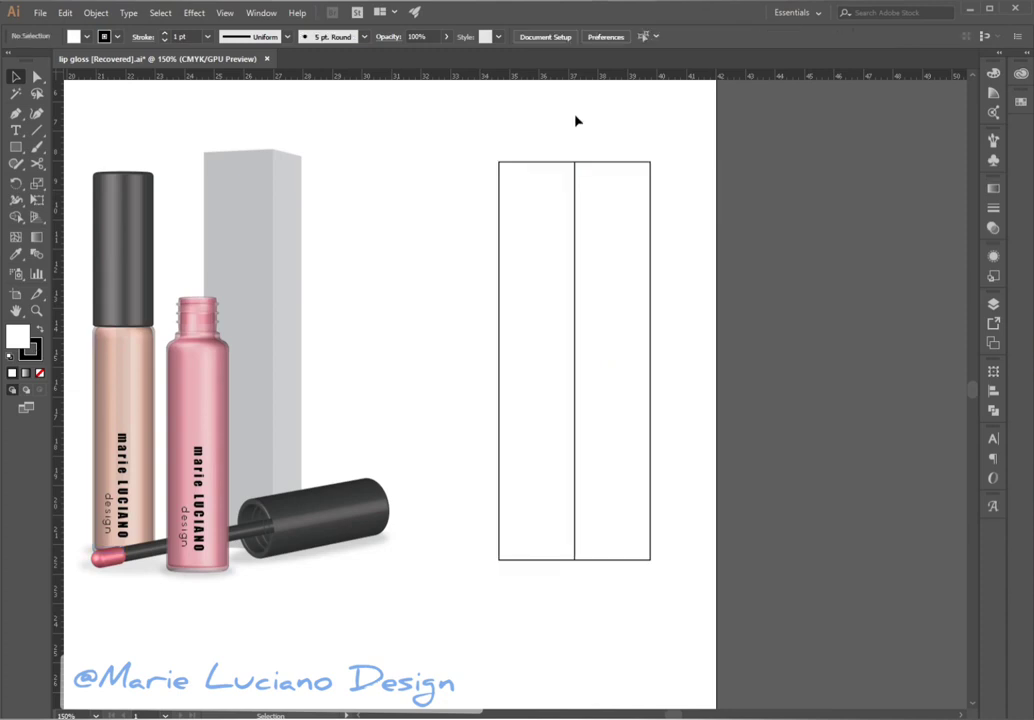
{"action": "key", "text": "p"}
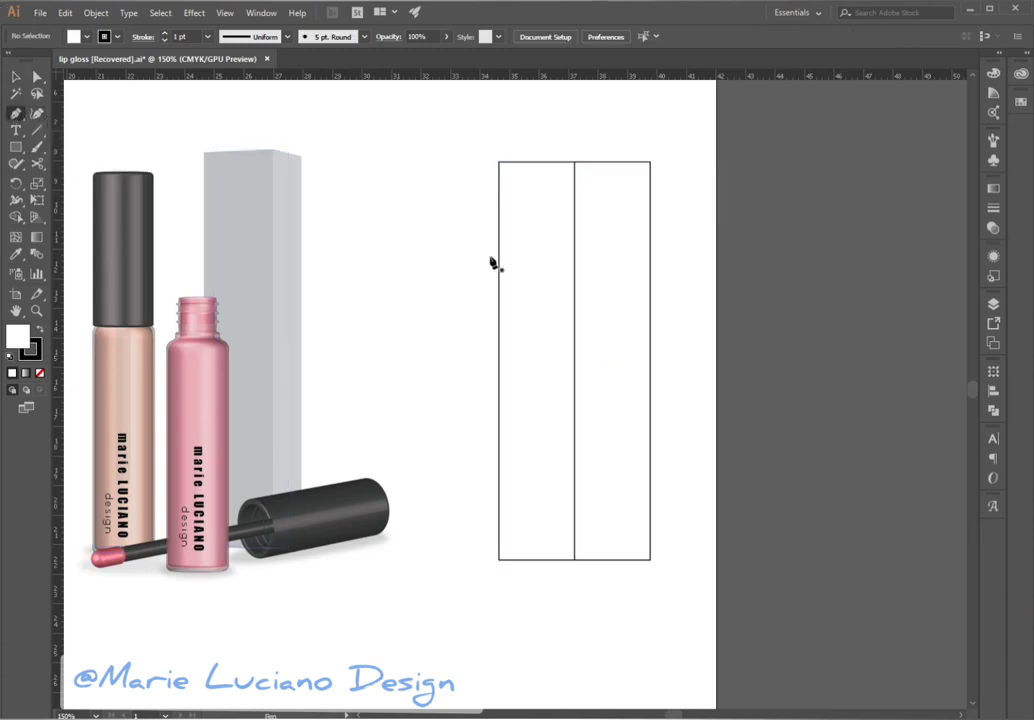
{"action": "left_click", "coordinate": [494, 258]}
{"action": "left_click_drag", "start_coordinate": [575, 195], "coordinate": [605, 185]}
{"action": "left_click_drag", "start_coordinate": [645, 150], "coordinate": [600, 127]}
{"action": "left_click", "coordinate": [473, 130]}
{"action": "left_click", "coordinate": [688, 275], "text": "ctrl"}
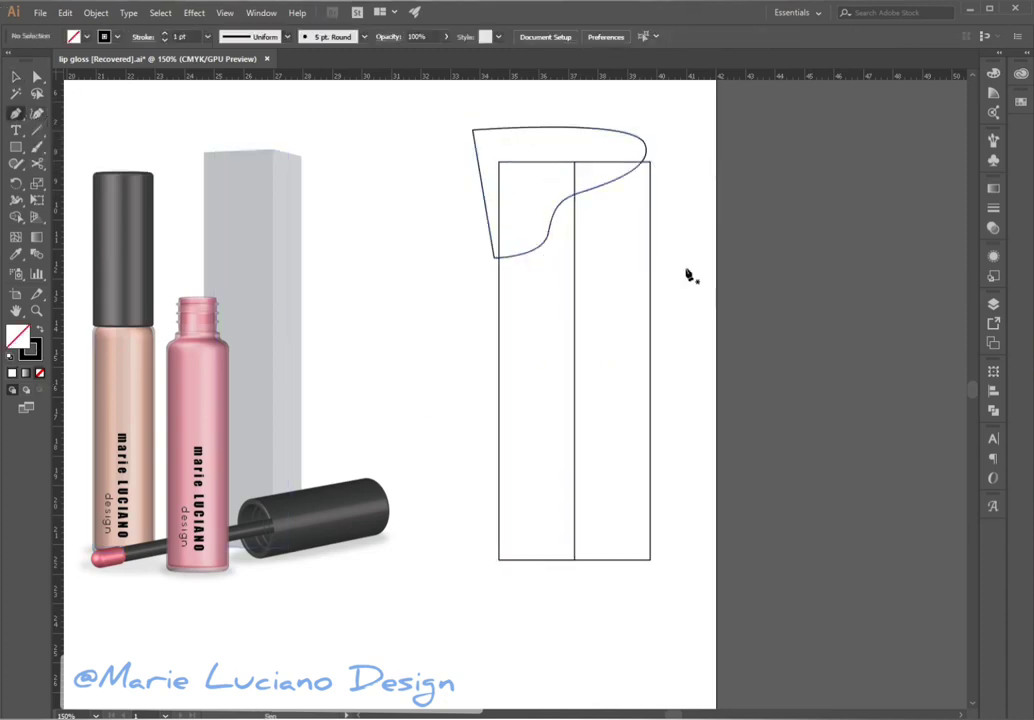
{"action": "left_click_drag", "start_coordinate": [643, 312], "coordinate": [641, 255]}
{"action": "left_click_drag", "start_coordinate": [508, 375], "coordinate": [517, 438]}
{"action": "left_click", "coordinate": [625, 318], "text": "ctrl"}
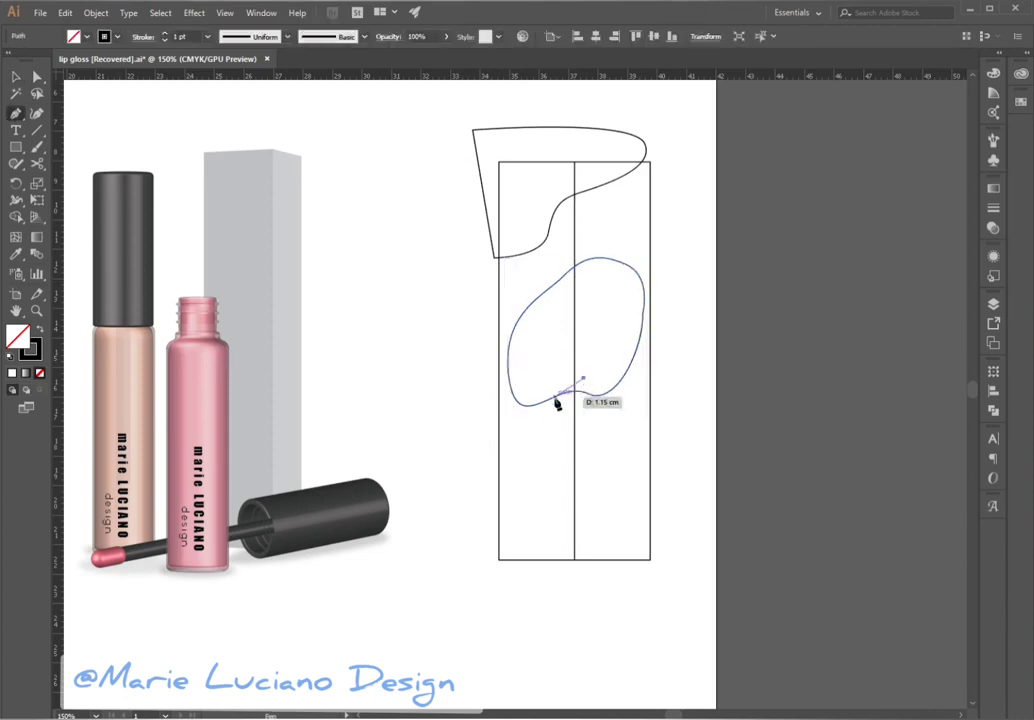
{"action": "left_click", "coordinate": [553, 450]}
Pen-draw the lower-left and bottom blob outlines along the panels' lower edge.
{"action": "left_click", "coordinate": [483, 450]}
{"action": "left_click_drag", "start_coordinate": [545, 575], "coordinate": [490, 580]}
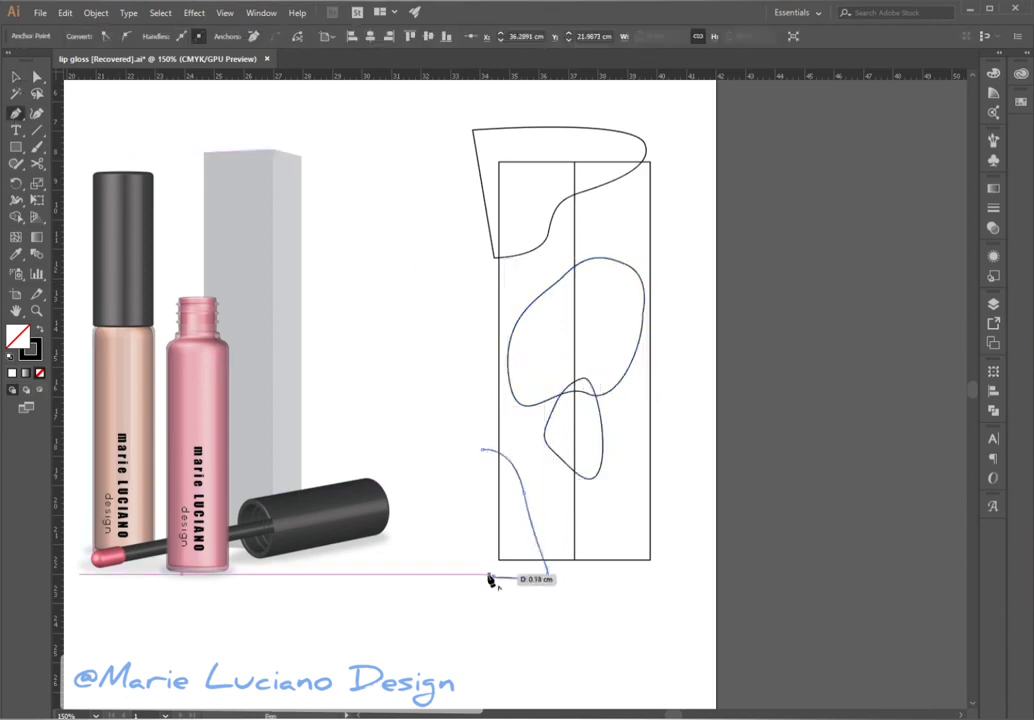
{"action": "left_click", "coordinate": [483, 523]}
{"action": "left_click_drag", "start_coordinate": [576, 579], "coordinate": [533, 575]}
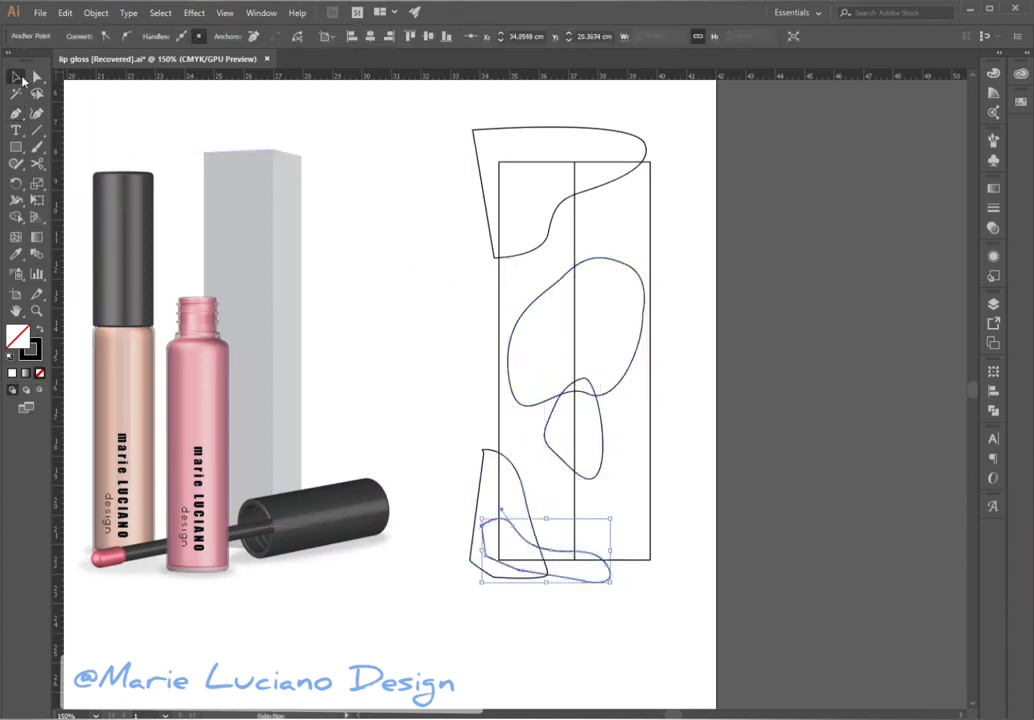
{"action": "left_click", "coordinate": [20, 78]}
{"action": "left_click", "coordinate": [369, 267]}
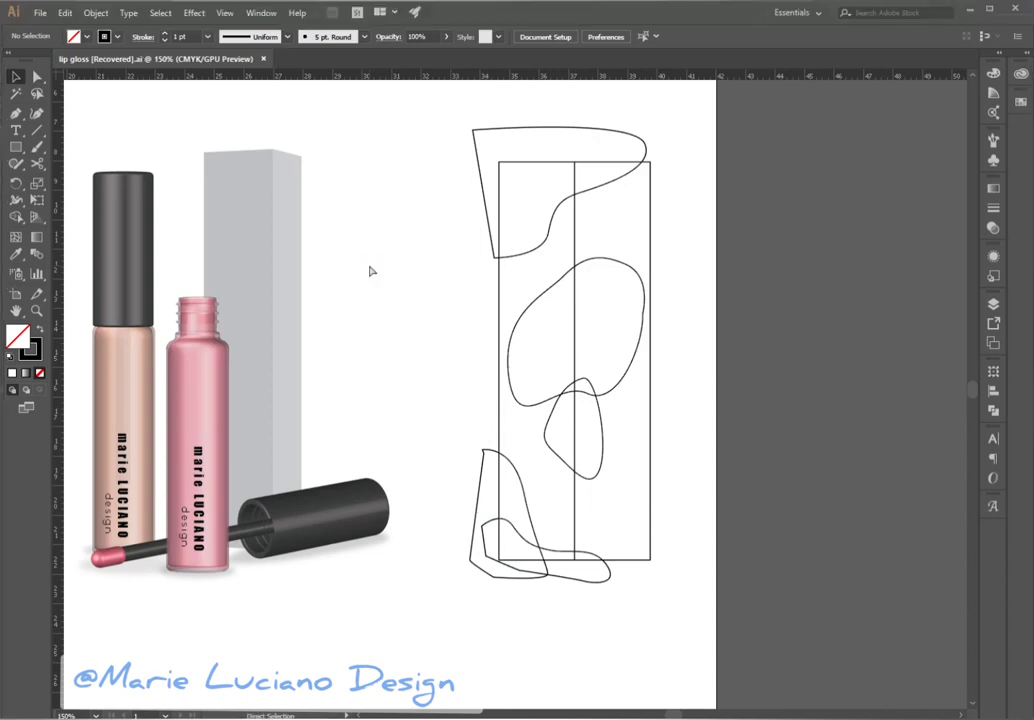
Fill the two label rectangles with pale peach.
{"action": "key", "text": "ctrl+a"}
{"action": "left_click", "coordinate": [565, 254]}
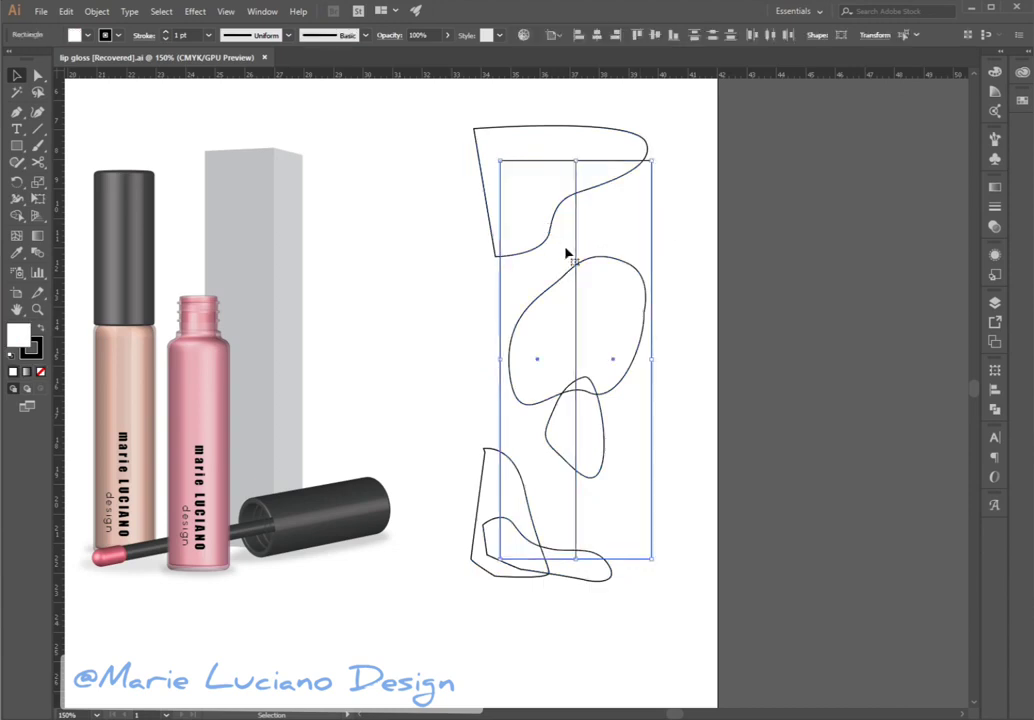
{"action": "double_click", "coordinate": [18, 335]}
{"action": "mouse_move", "coordinate": [622, 105]}
{"action": "left_mouse_down"}
{"action": "mouse_move", "coordinate": [620, 248]}
{"action": "mouse_move", "coordinate": [622, 116]}
{"action": "left_mouse_up"}
{"action": "left_click", "coordinate": [749, 96]}
Fill the top and bottom-left blobs with pink.
{"action": "left_click", "coordinate": [476, 150]}
{"action": "key", "text": "shift+x"}
{"action": "double_click", "coordinate": [18, 335]}
{"action": "left_click", "coordinate": [500, 96]}
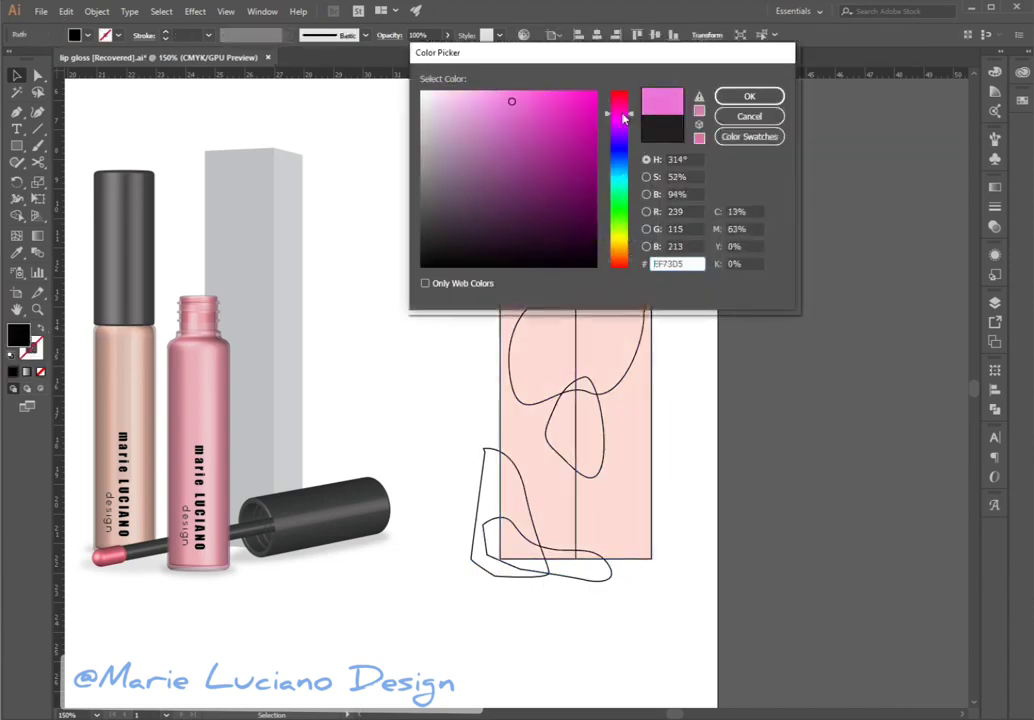
{"action": "left_click", "coordinate": [749, 96]}
{"action": "left_click", "coordinate": [531, 497]}
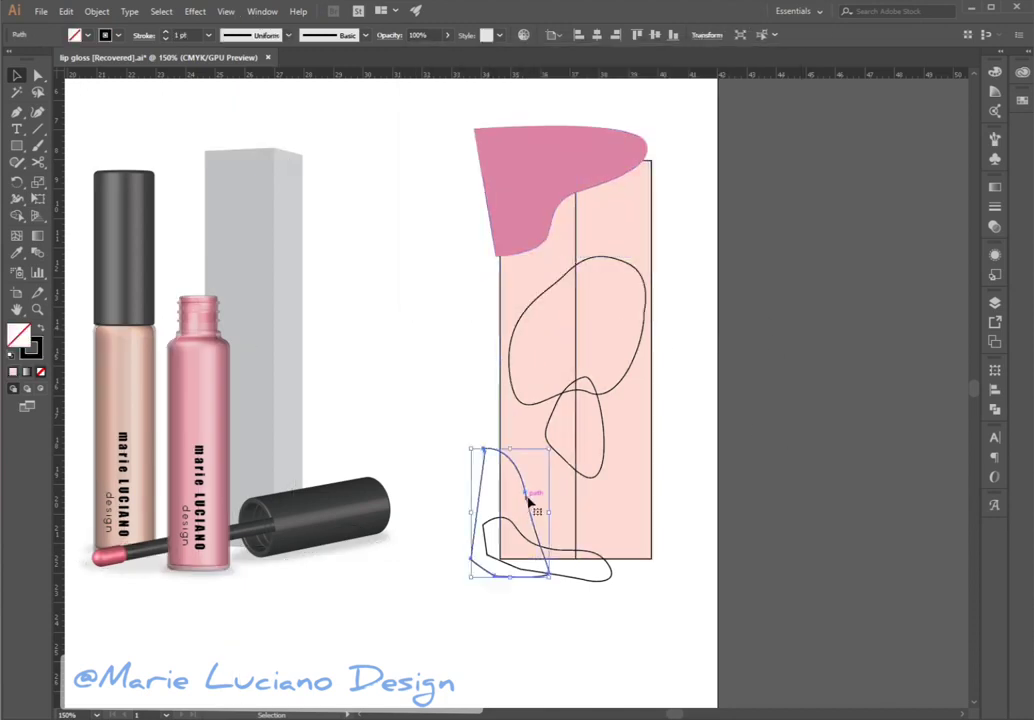
{"action": "left_click", "coordinate": [12, 371]}
Fill the middle blob with a light pink.
{"action": "left_click", "coordinate": [575, 258]}
{"action": "key", "text": "shift+x"}
{"action": "double_click", "coordinate": [18, 335]}
{"action": "left_click", "coordinate": [478, 88]}
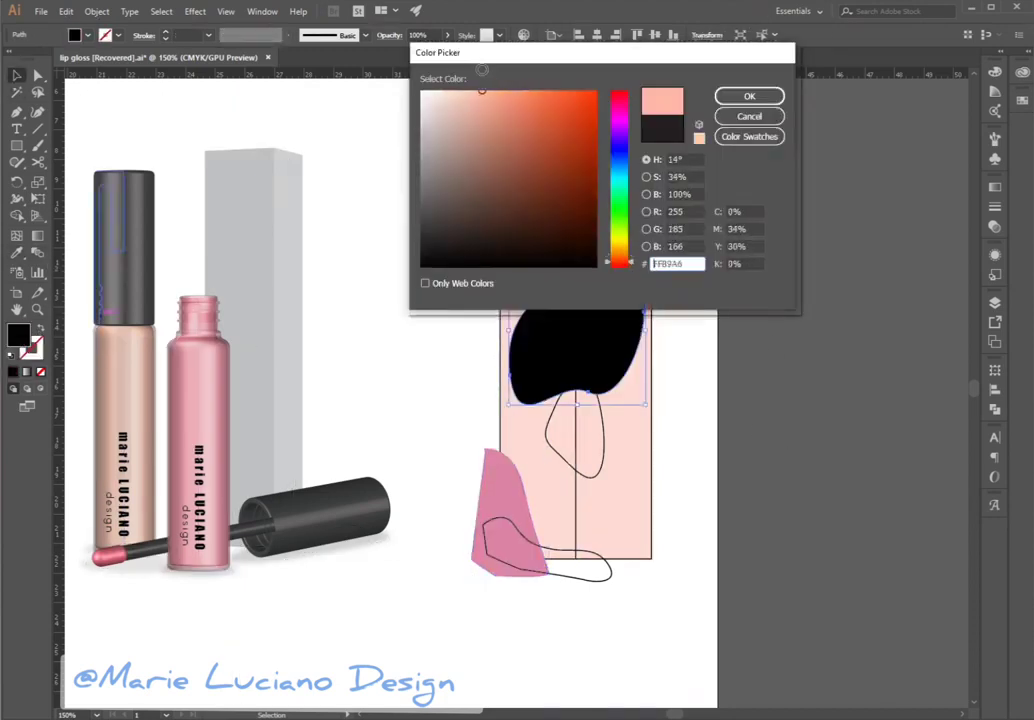
{"action": "left_click", "coordinate": [463, 88]}
{"action": "left_click", "coordinate": [749, 96]}
{"action": "left_click", "coordinate": [790, 186]}
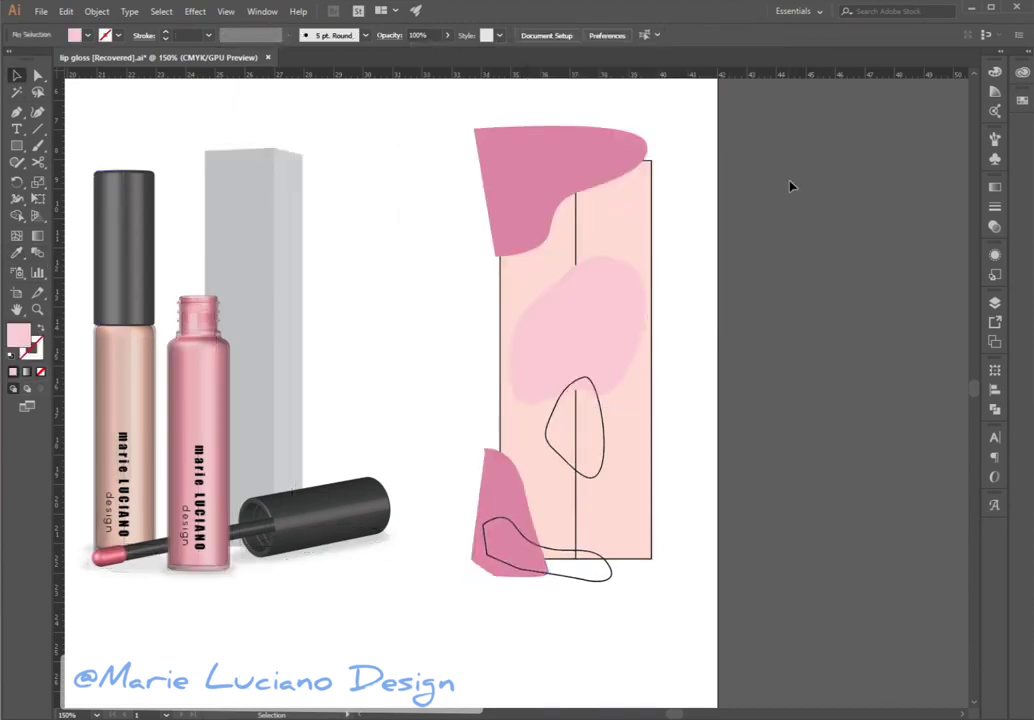
Eyedrop pinks onto the small and bottom blobs, then fill the middle and bottom blobs peach.
{"action": "left_click", "coordinate": [547, 430]}
{"action": "key", "text": "i"}
{"action": "left_click", "coordinate": [560, 160]}
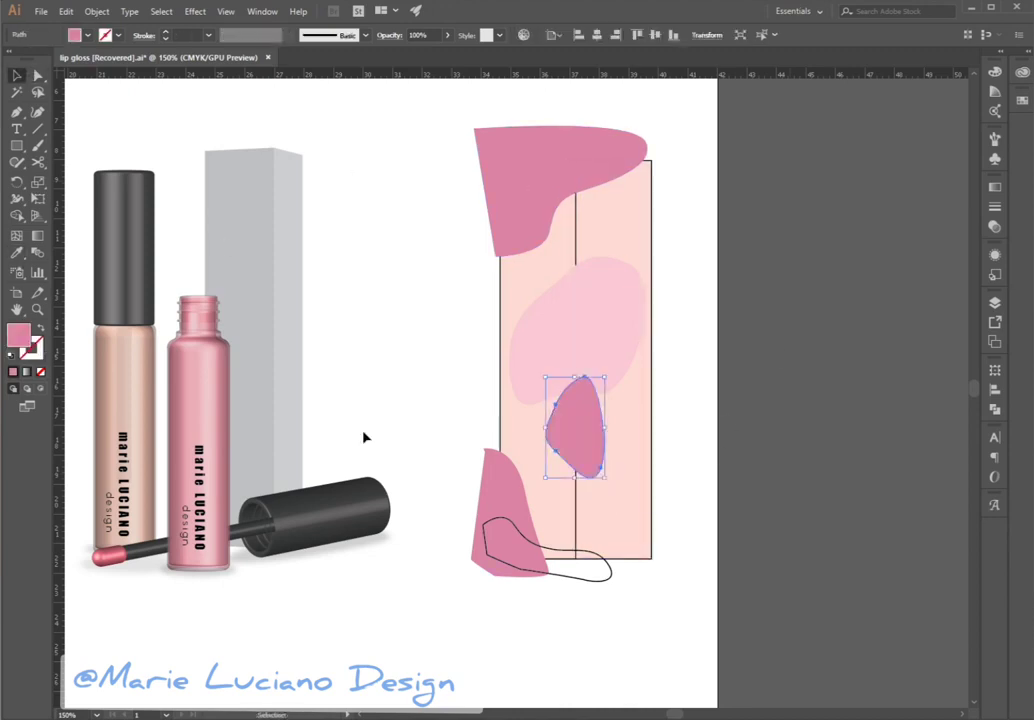
{"action": "left_click", "coordinate": [486, 540], "text": "ctrl"}
{"action": "left_click", "coordinate": [575, 320]}
{"action": "left_click", "coordinate": [542, 561], "text": "ctrl+shift"}
{"action": "double_click", "coordinate": [18, 335]}
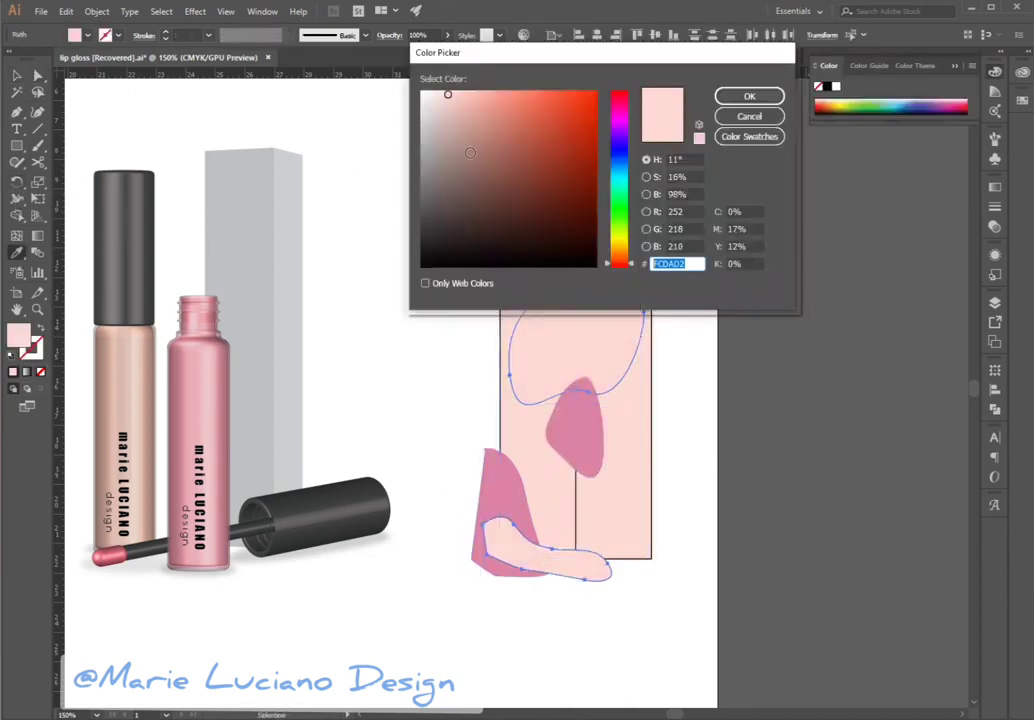
{"action": "left_click", "coordinate": [775, 97]}
{"action": "left_click", "coordinate": [360, 254]}
Send the peach blob behind the dark pink one and add a peach blob at the top right.
{"action": "right_click", "coordinate": [612, 307]}
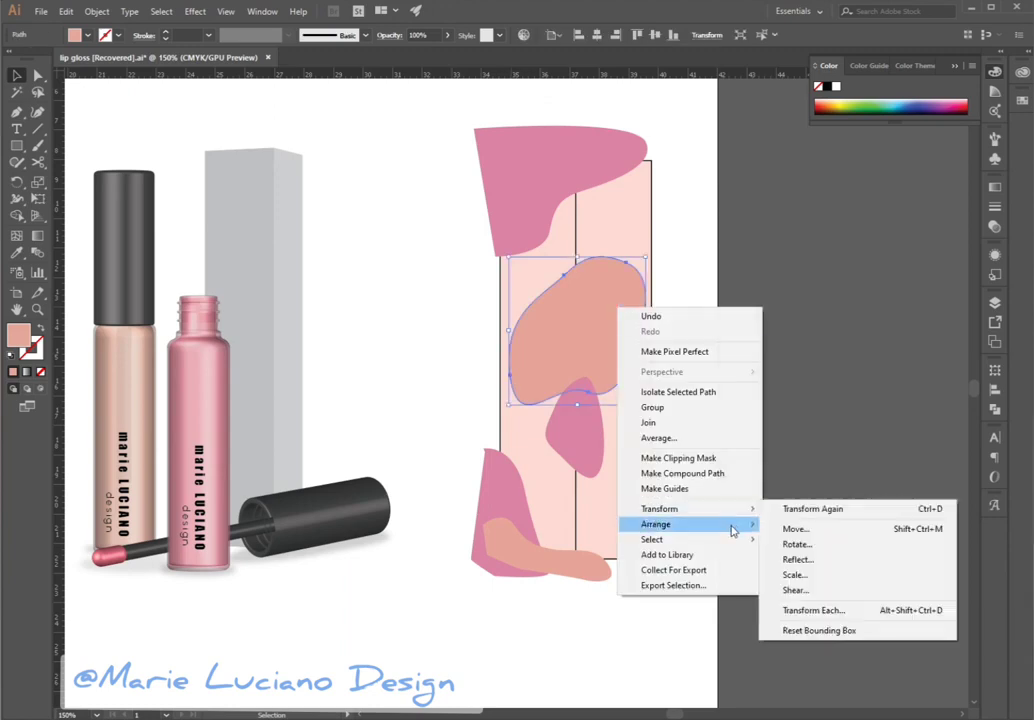
{"action": "left_click", "coordinate": [670, 457]}
{"action": "left_click_drag", "start_coordinate": [574, 116], "coordinate": [605, 99]}
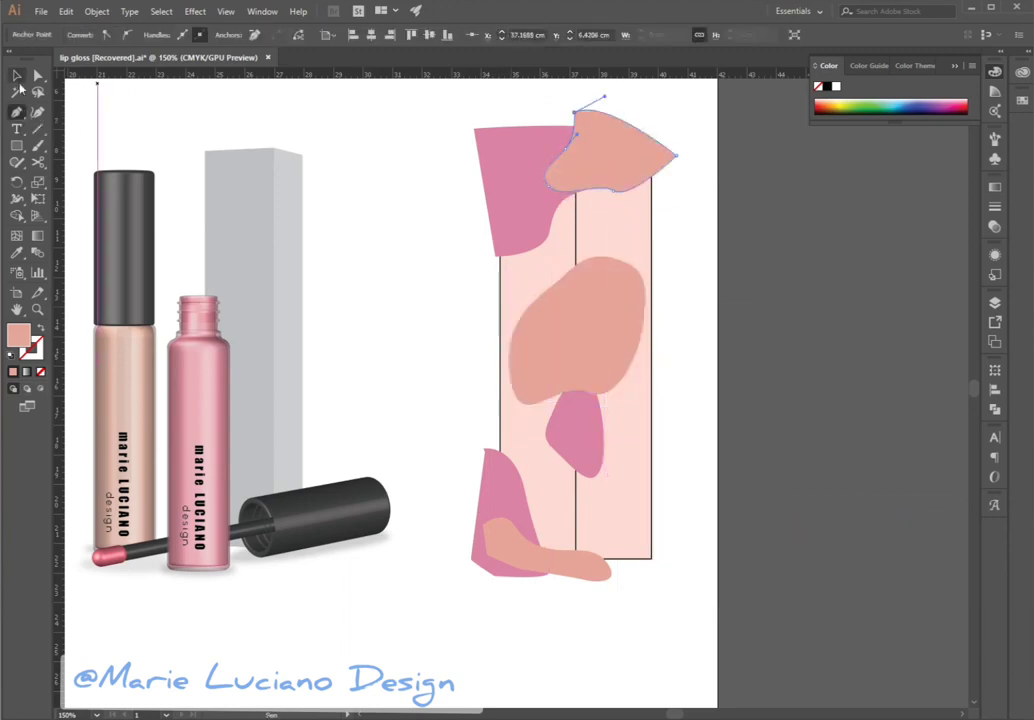
{"action": "key", "text": "ctrl+shift+a"}
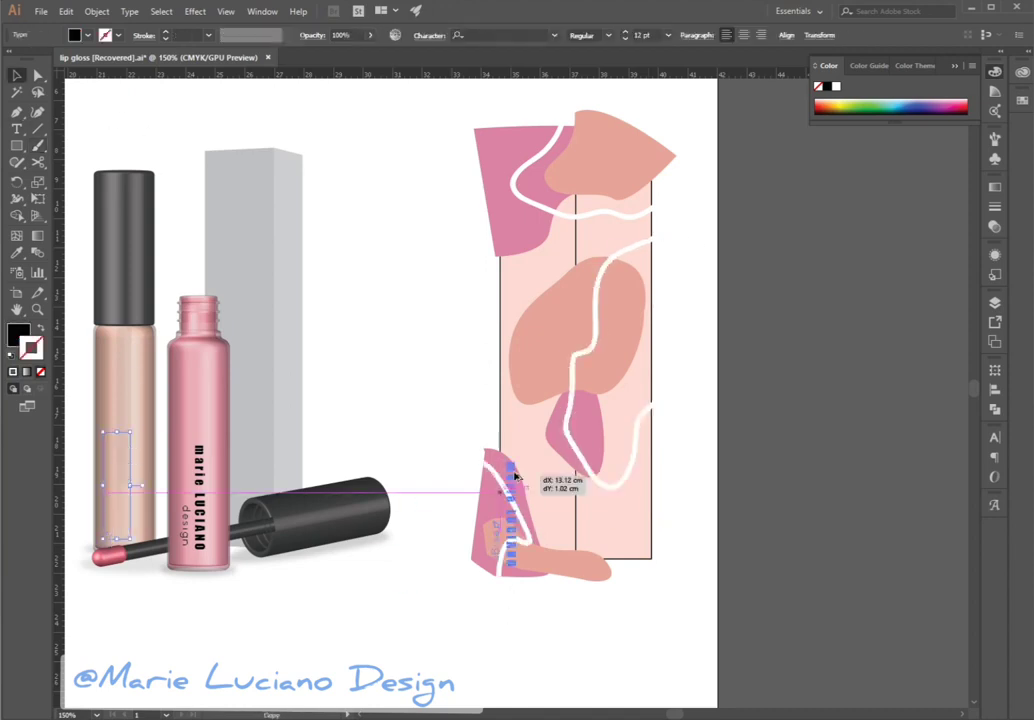
Place a copy of the 'marie LUCIANO' text on the label and duplicate the design to the right.
{"action": "mouse_move", "coordinate": [512, 482]}
{"action": "left_mouse_down"}
{"action": "mouse_move", "coordinate": [540, 487]}
{"action": "mouse_move", "coordinate": [500, 440]}
{"action": "mouse_move", "coordinate": [615, 480]}
{"action": "left_mouse_up"}
{"action": "left_click", "coordinate": [741, 648]}
{"action": "key", "text": "ctrl+a"}
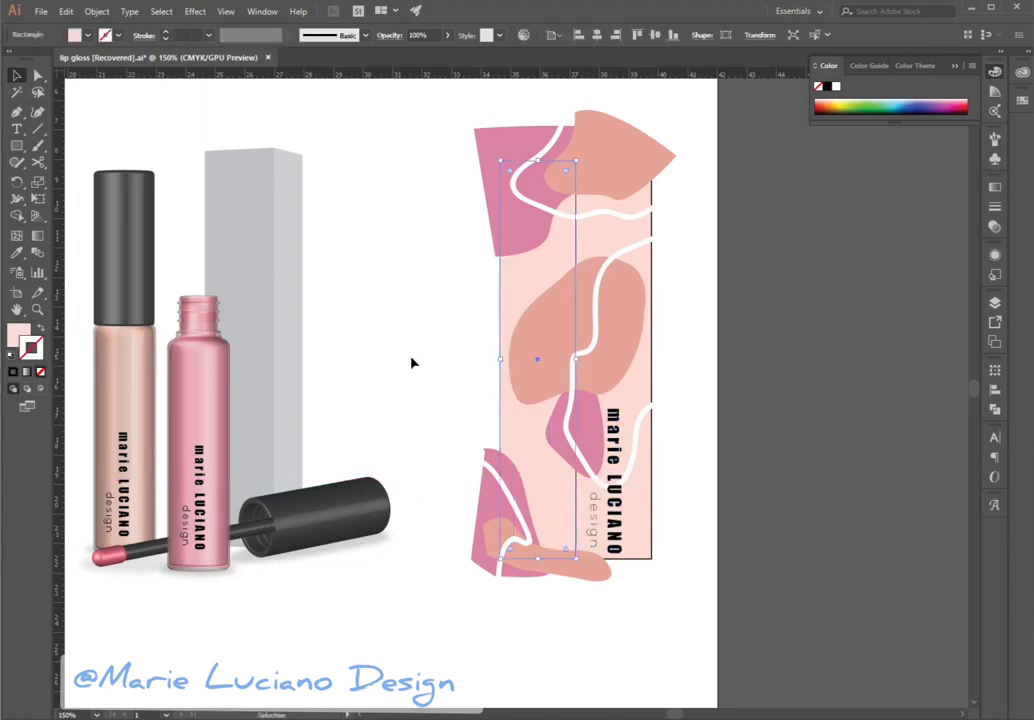
{"action": "left_click_drag", "start_coordinate": [560, 362], "coordinate": [820, 362]}
Clip both pattern designs to their strips with Ctrl+7 and set the second beside the first.
{"action": "key", "text": "a"}
{"action": "left_click_drag", "start_coordinate": [445, 475], "coordinate": [553, 616]}
{"action": "key", "text": "ctrl+7"}
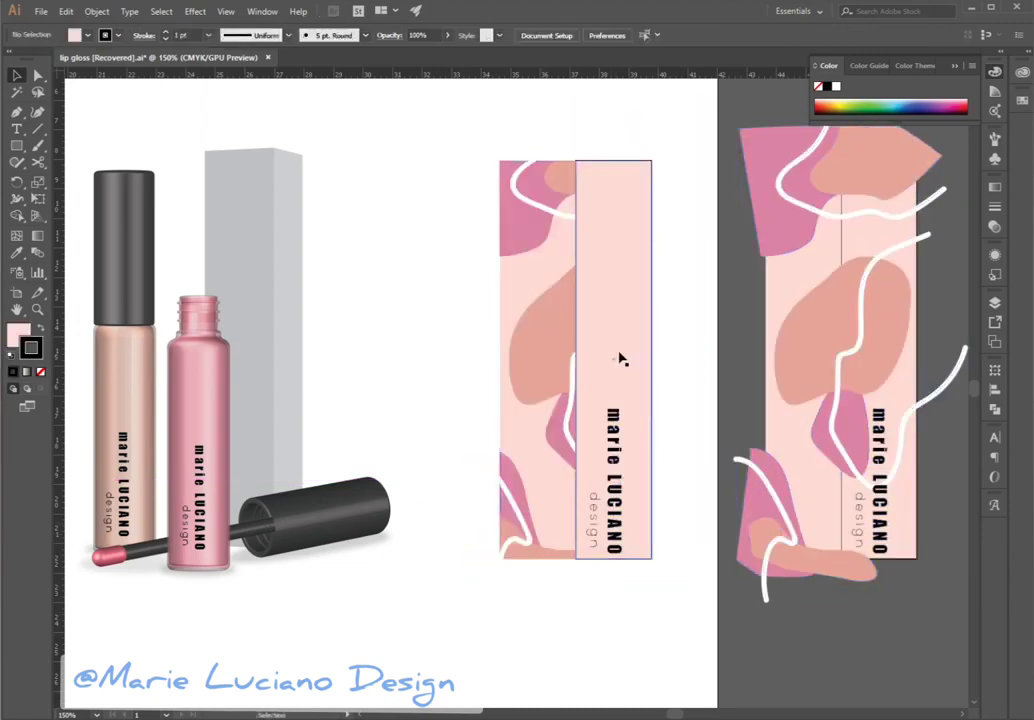
{"action": "left_click", "coordinate": [750, 526]}
{"action": "scroll", "coordinate": [850, 526], "scroll_direction": "right", "scroll_amount": 3}
{"action": "key", "text": "ctrl+7"}
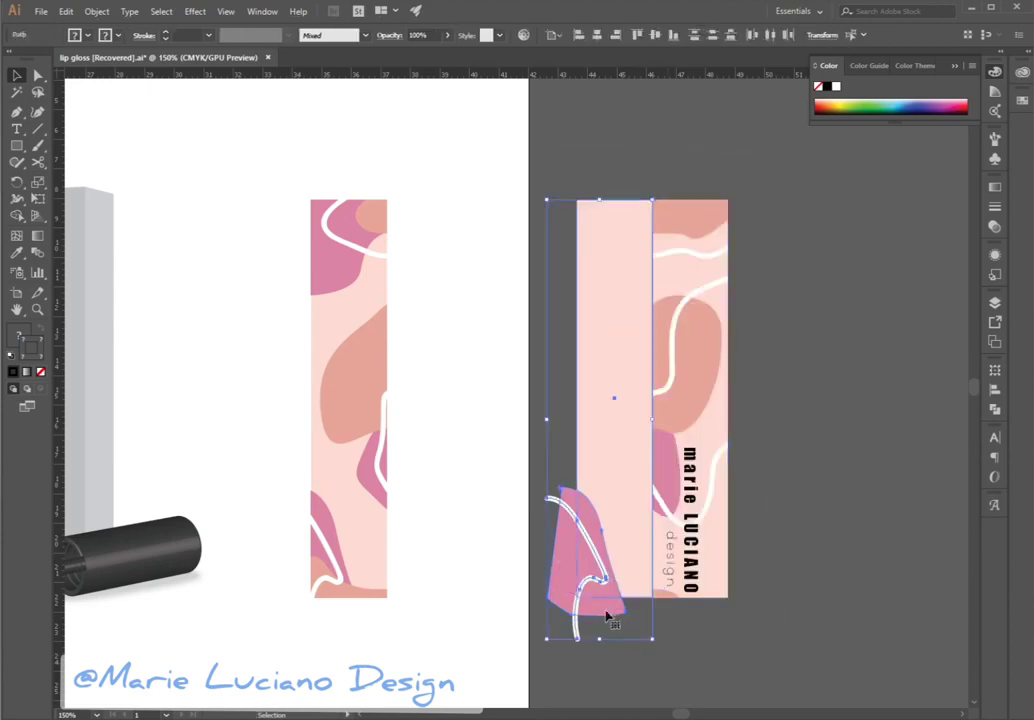
{"action": "left_click_drag", "start_coordinate": [699, 575], "coordinate": [450, 575]}
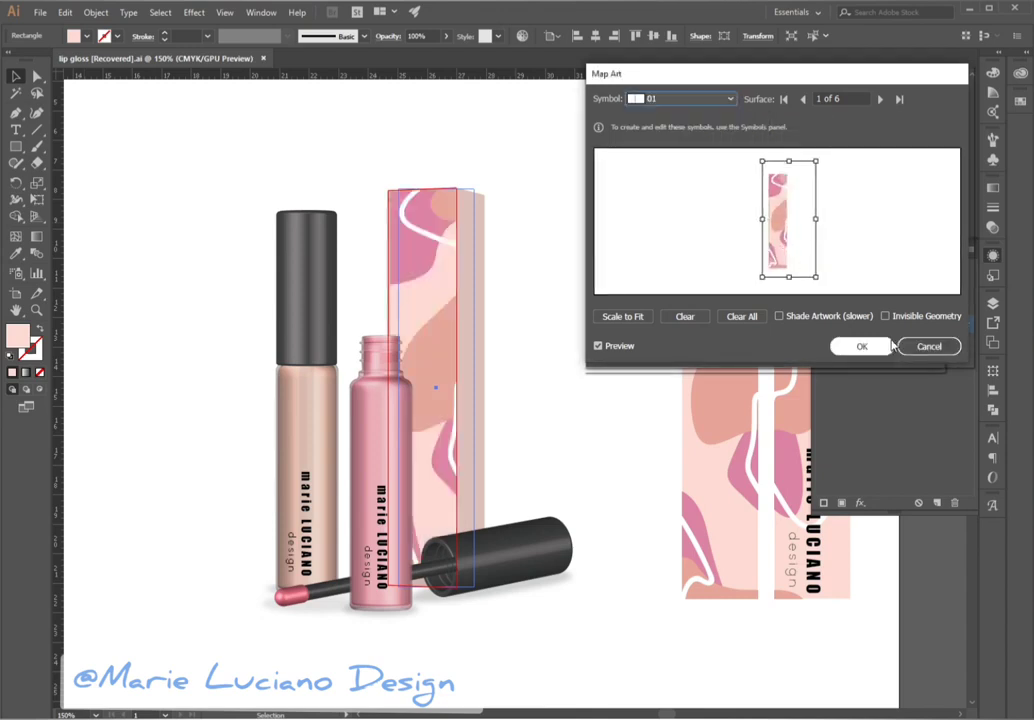
Map symbol 02 onto the box's side surface, rotated to fit, with Shade Artwork on.
{"action": "left_click", "coordinate": [880, 99]}
{"action": "left_click", "coordinate": [730, 98]}
{"action": "left_click", "coordinate": [580, 150]}
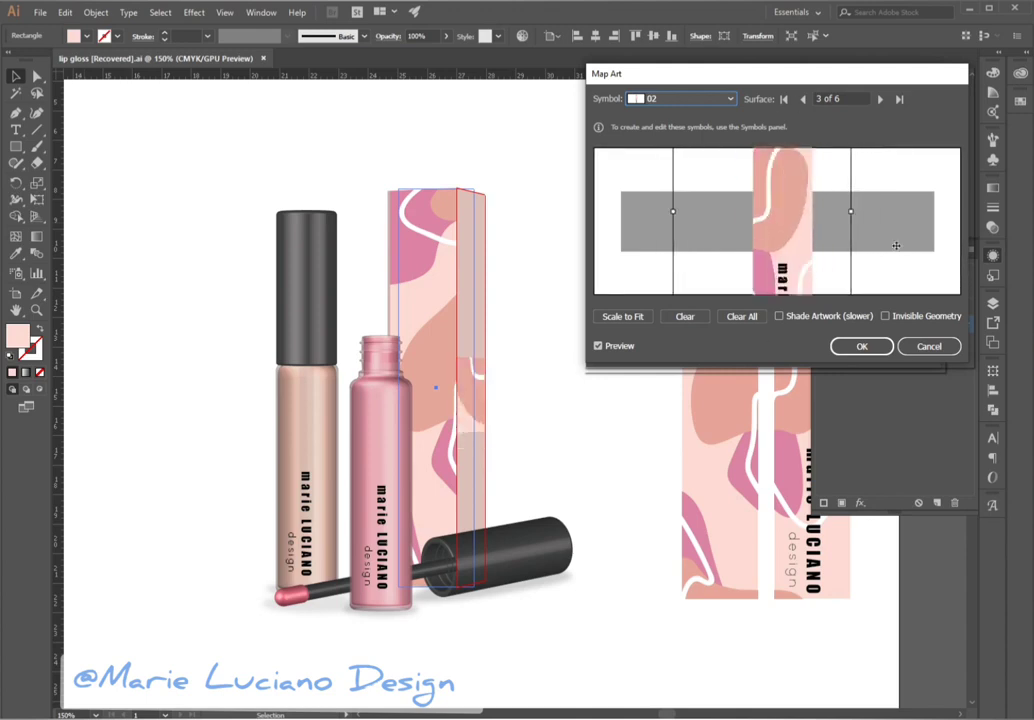
{"action": "mouse_move", "coordinate": [832, 266]}
{"action": "left_mouse_down"}
{"action": "mouse_move", "coordinate": [763, 260]}
{"action": "mouse_move", "coordinate": [843, 229]}
{"action": "left_mouse_up"}
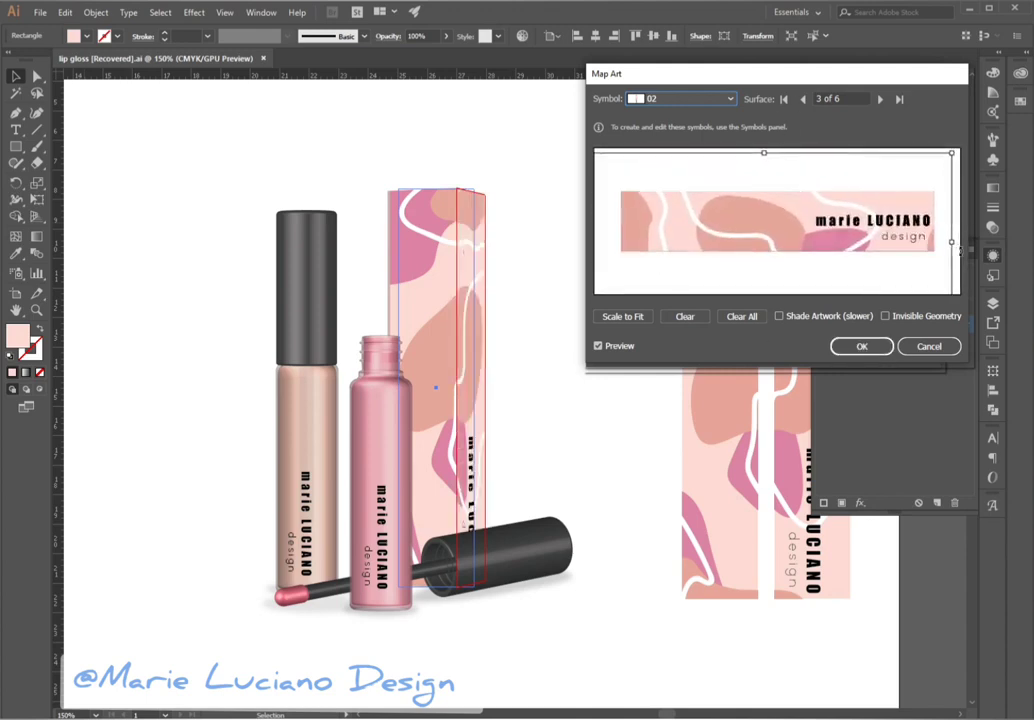
{"action": "left_click", "coordinate": [779, 316]}
{"action": "left_click", "coordinate": [858, 346]}
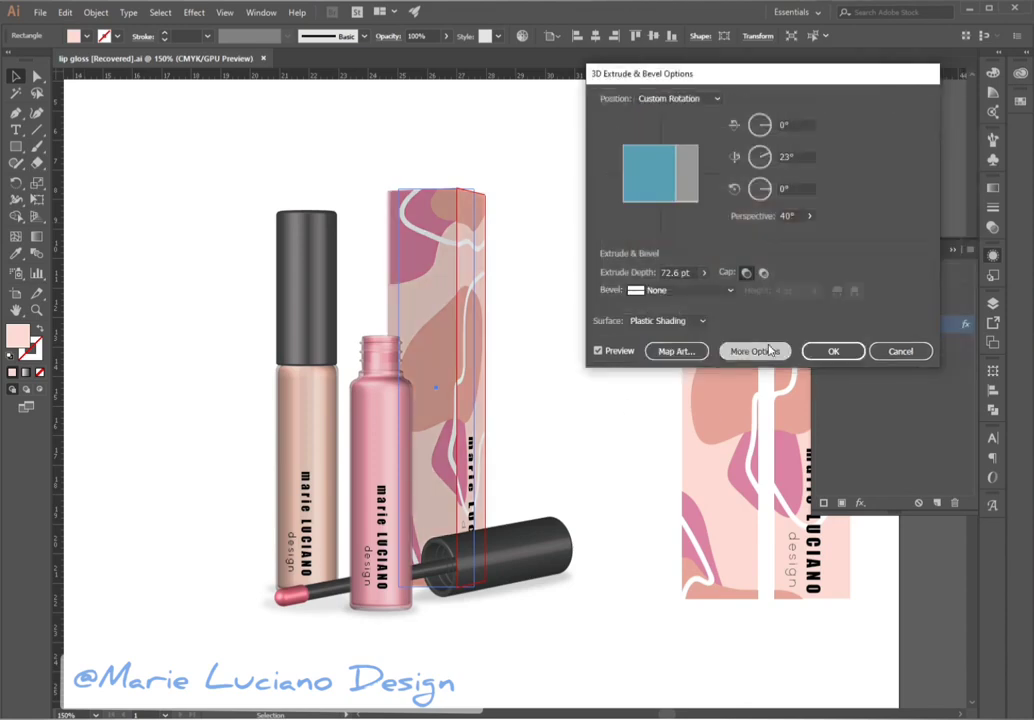
Adjust the box's light position and ambient level, then apply the 3D settings.
{"action": "left_click", "coordinate": [764, 351]}
{"action": "left_click_drag", "start_coordinate": [639, 372], "coordinate": [627, 371]}
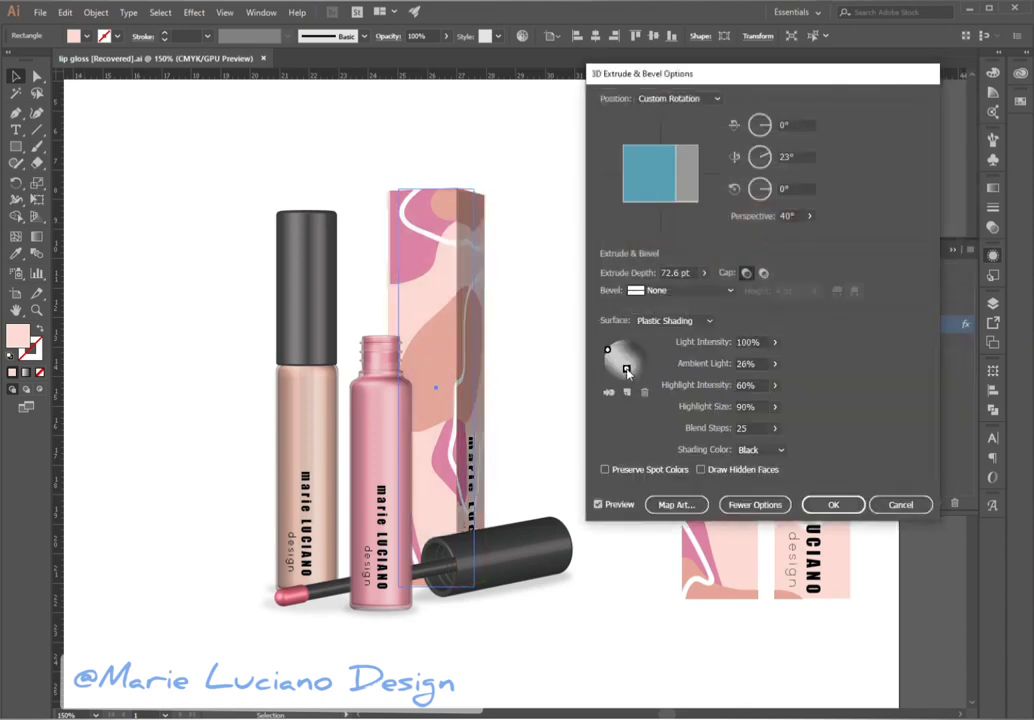
{"action": "left_click", "coordinate": [774, 363]}
{"action": "left_click", "coordinate": [833, 504]}
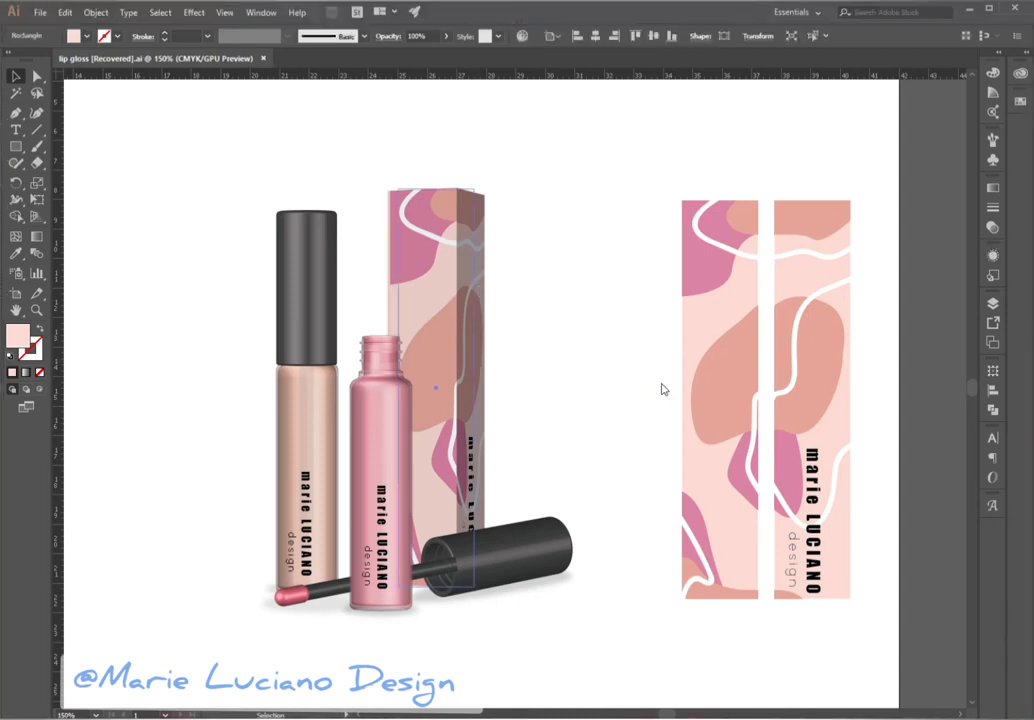
Turn the box to 56° and reposition its light.
{"action": "left_click", "coordinate": [993, 254]}
{"action": "left_click", "coordinate": [900, 397]}
{"action": "left_click", "coordinate": [676, 504]}
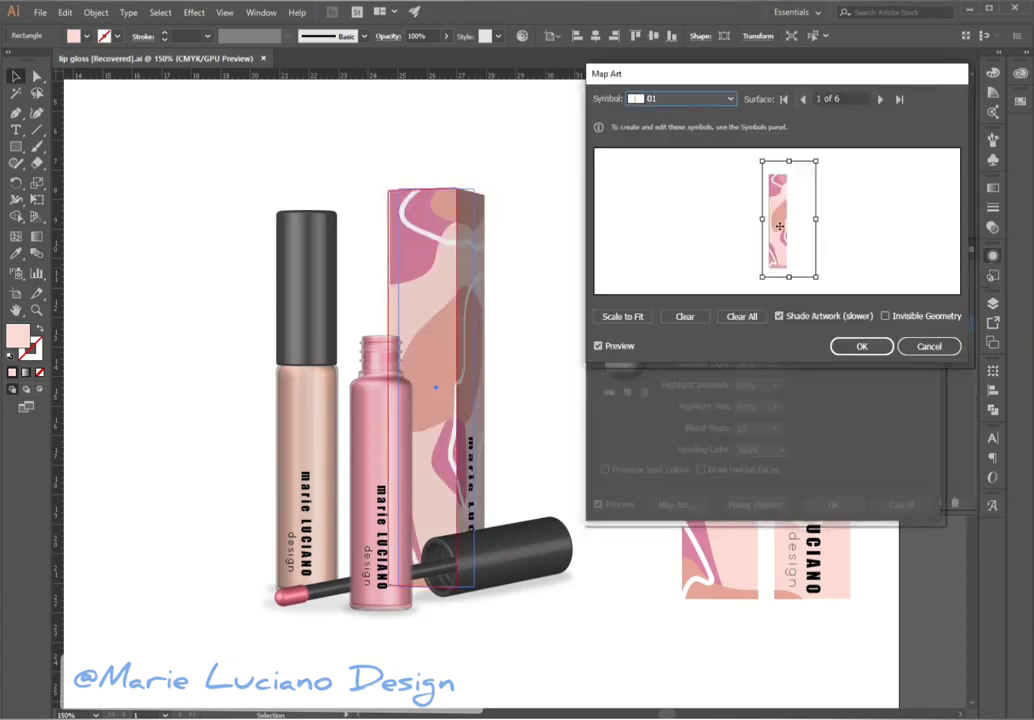
{"action": "left_click", "coordinate": [847, 344]}
{"action": "left_click_drag", "start_coordinate": [665, 172], "coordinate": [695, 172]}
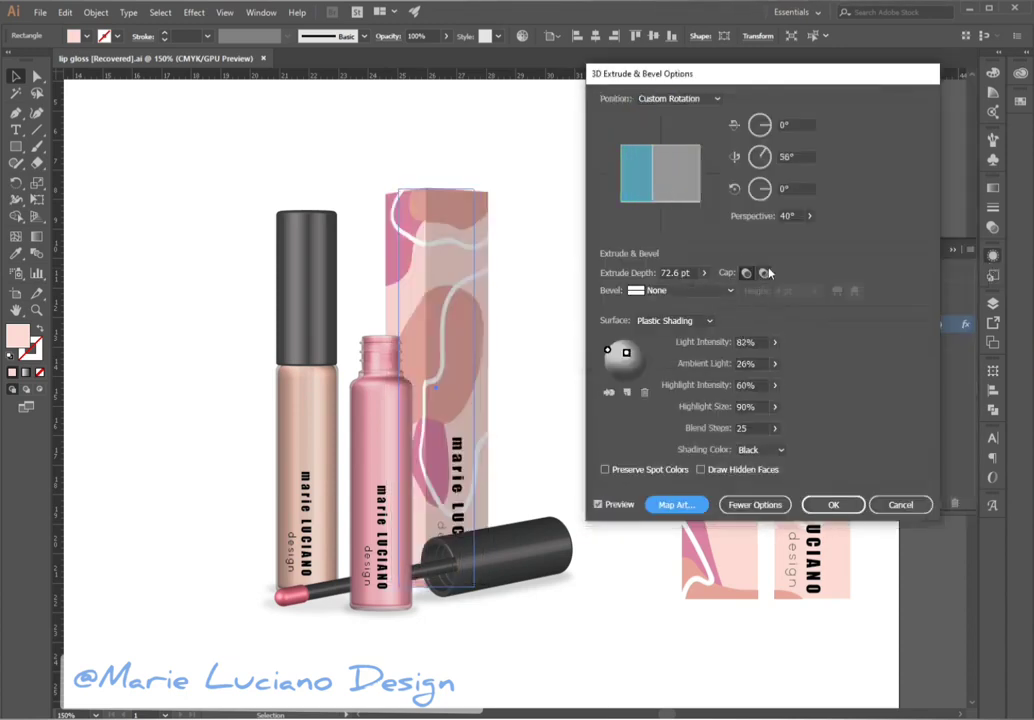
{"action": "left_click_drag", "start_coordinate": [607, 349], "coordinate": [627, 358]}
{"action": "key", "text": "Return"}
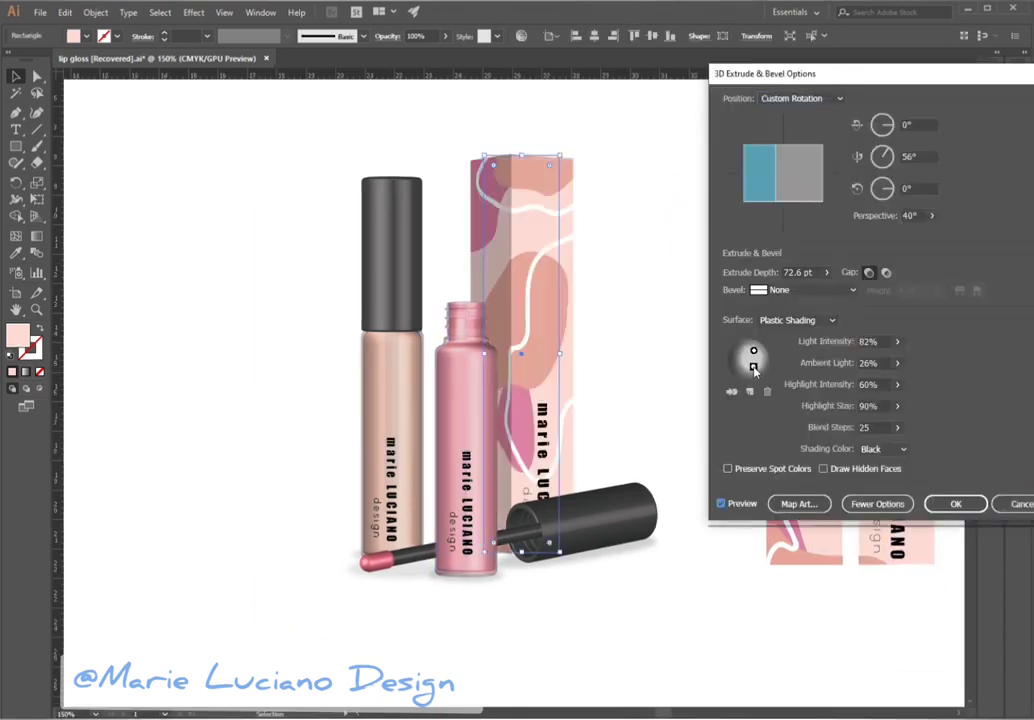
Rotate the box to lie on its side and position the pattern artwork on its long face.
{"action": "left_click", "coordinate": [895, 323]}
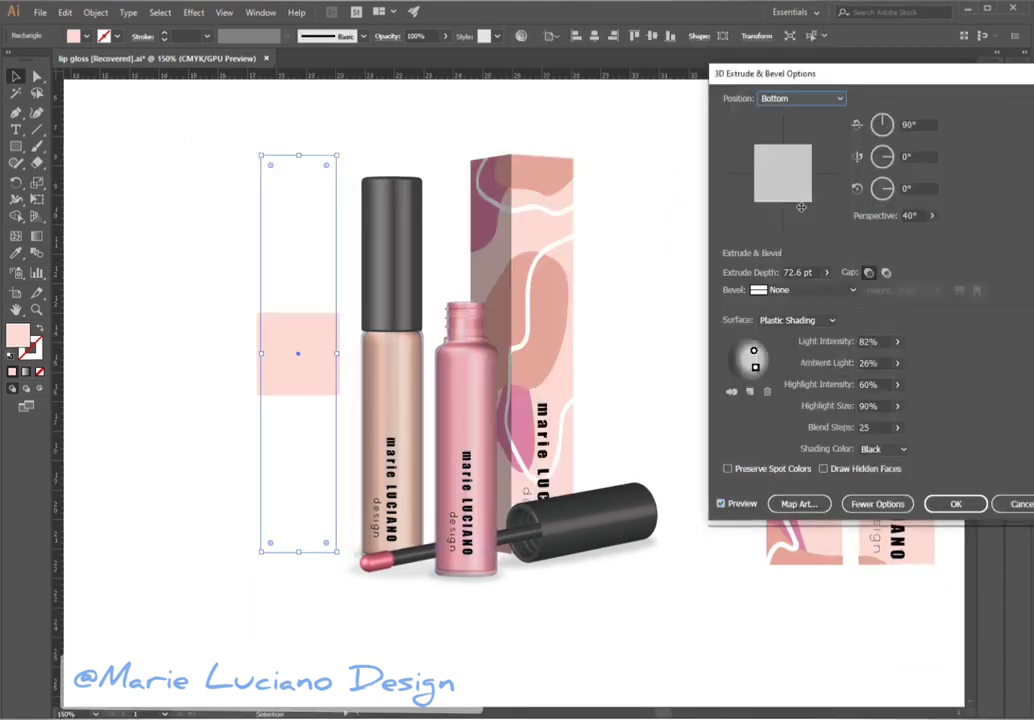
{"action": "left_click", "coordinate": [944, 505]}
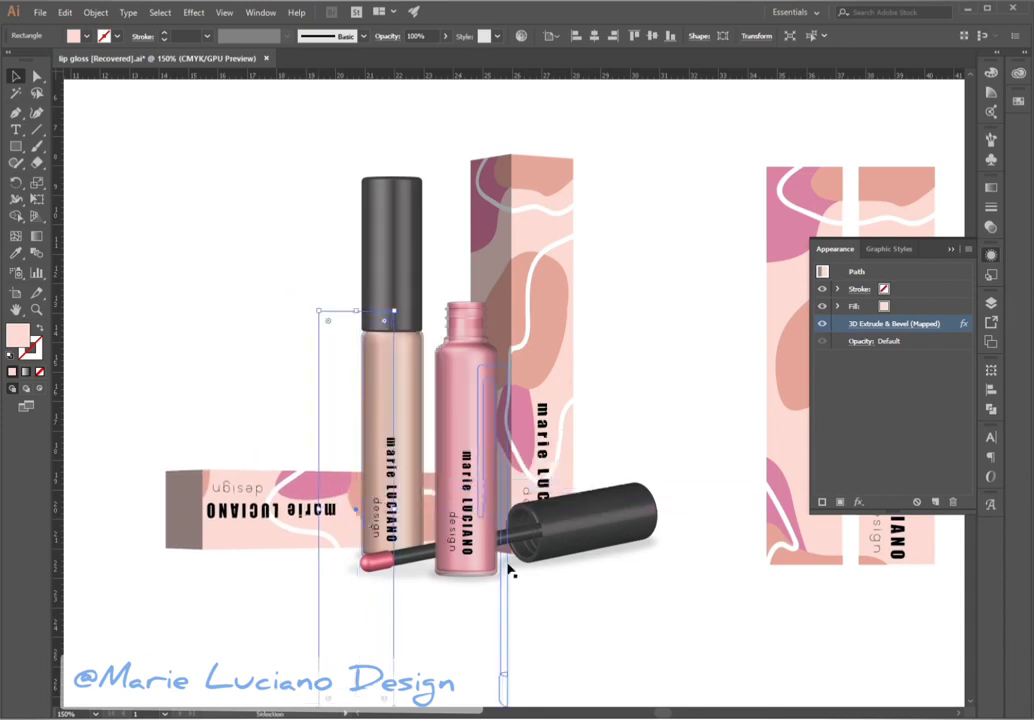
{"action": "left_click", "coordinate": [877, 326]}
{"action": "left_click_drag", "start_coordinate": [782, 172], "coordinate": [763, 148]}
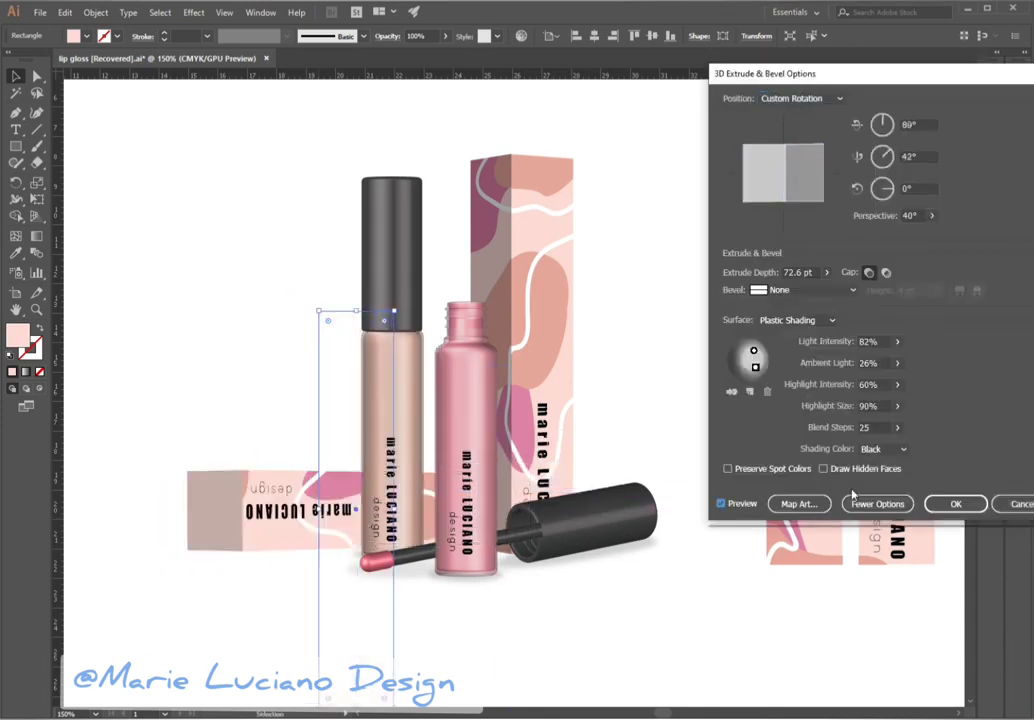
{"action": "left_click", "coordinate": [799, 503]}
{"action": "left_click", "coordinate": [1004, 99]}
{"action": "mouse_move", "coordinate": [830, 222]}
{"action": "left_mouse_down"}
{"action": "mouse_move", "coordinate": [830, 266]}
{"action": "mouse_move", "coordinate": [857, 251]}
{"action": "left_mouse_up"}
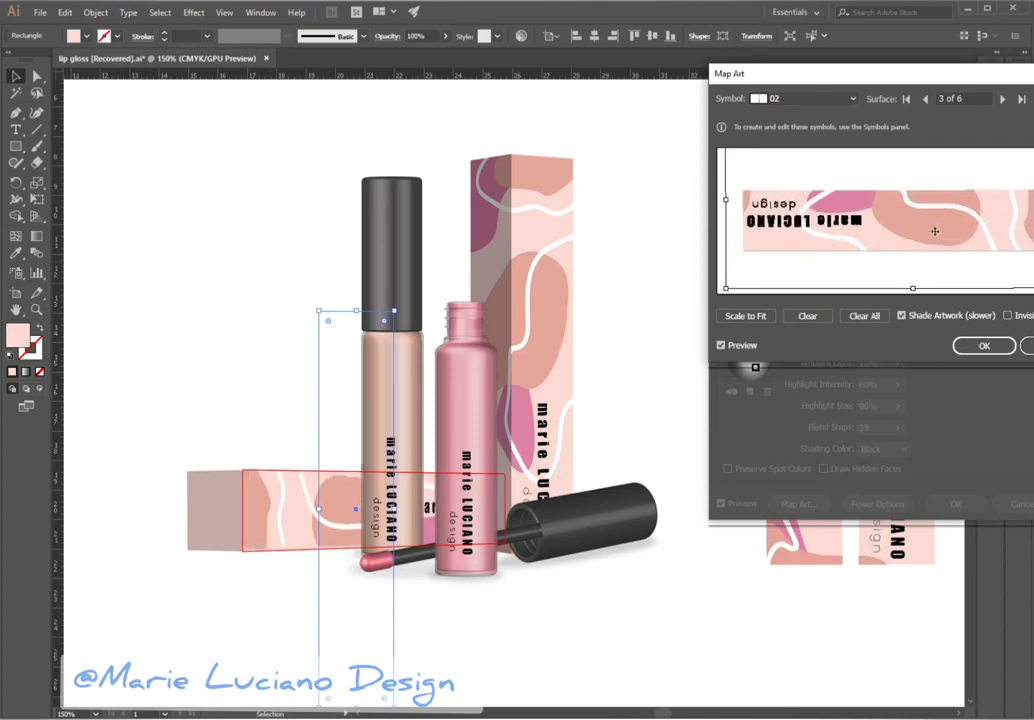
{"action": "key", "text": "Return"}
Wrap the next face with the 01 pattern symbol, then tilt the box slightly.
{"action": "left_click", "coordinate": [799, 503]}
{"action": "left_click", "coordinate": [805, 98]}
{"action": "left_click", "coordinate": [785, 219]}
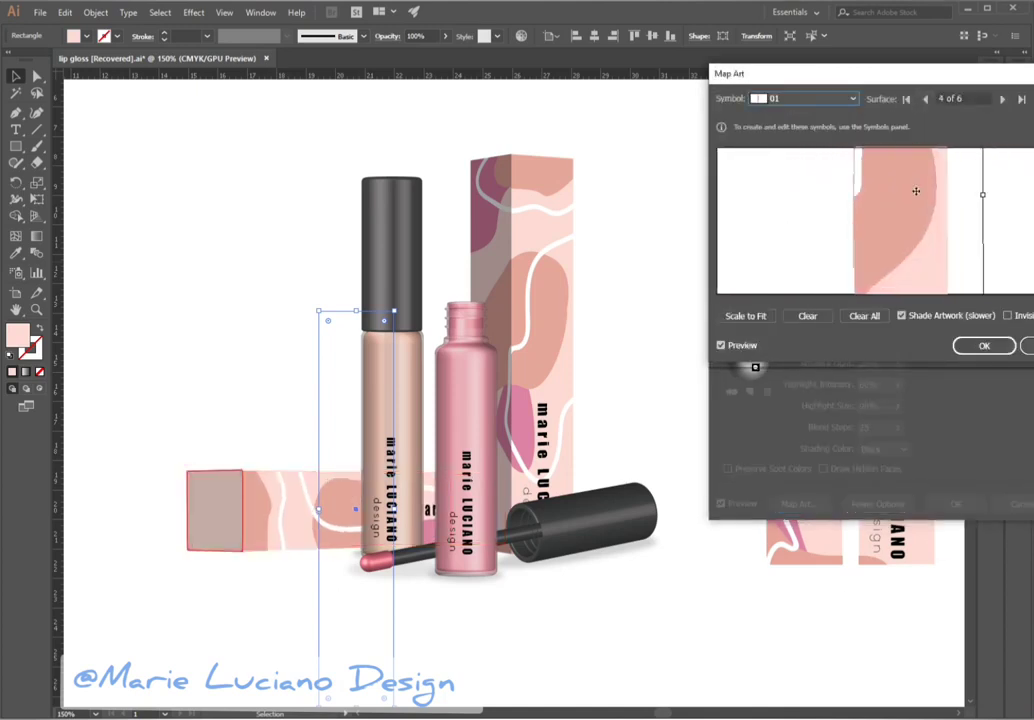
{"action": "key", "text": "Return"}
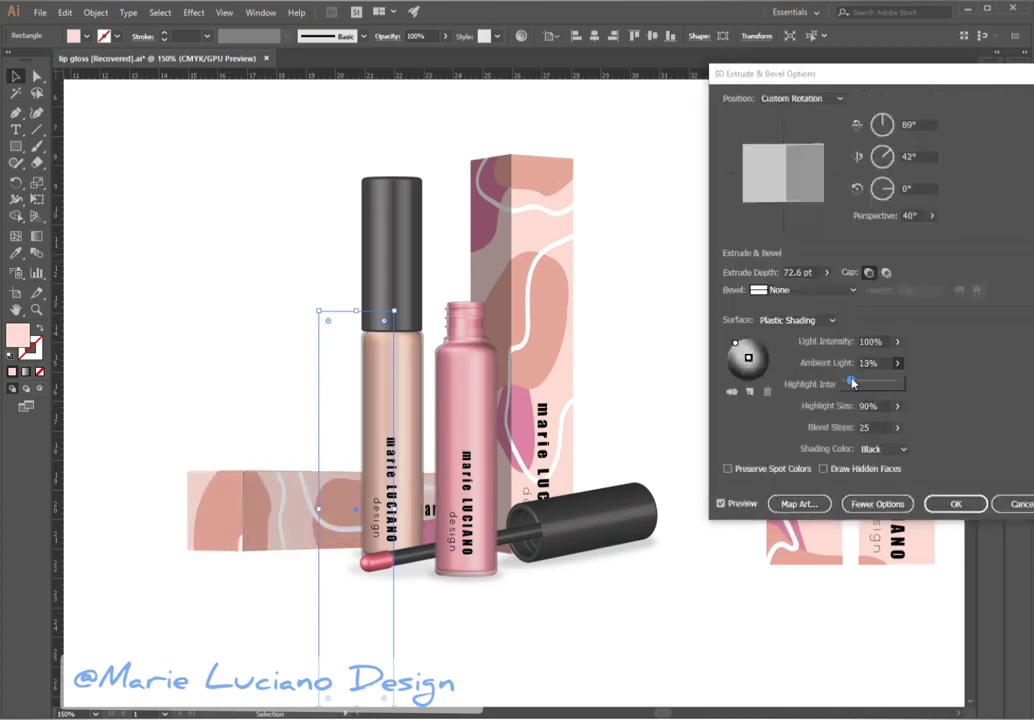
{"action": "key", "text": "Return"}
{"action": "left_click", "coordinate": [720, 563]}
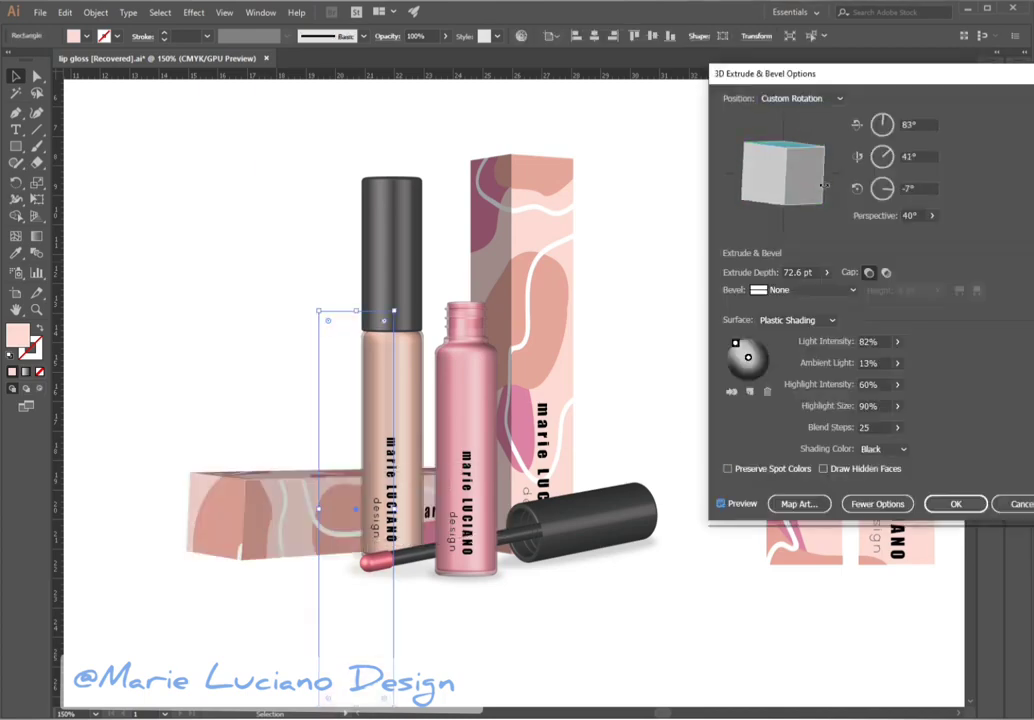
{"action": "left_click", "coordinate": [891, 563]}
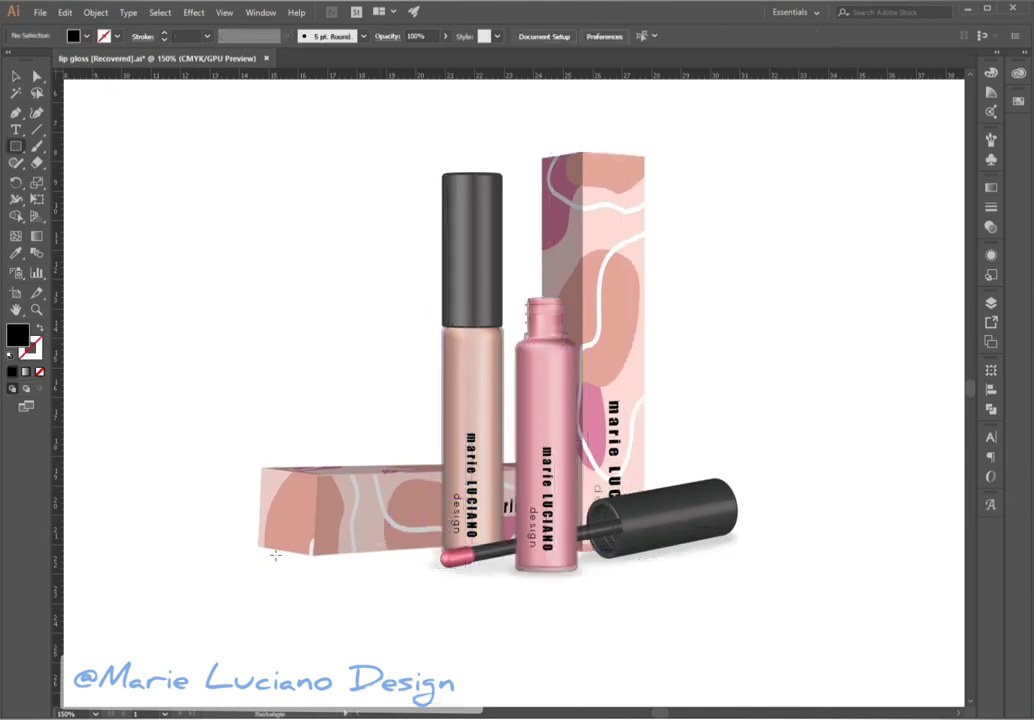
Draw a dark shape under the lying box, flatten it into a thin sliver, and blur it.
{"action": "mouse_move", "coordinate": [275, 556]}
{"action": "left_mouse_down"}
{"action": "mouse_move", "coordinate": [480, 575]}
{"action": "mouse_move", "coordinate": [473, 545]}
{"action": "mouse_move", "coordinate": [658, 535]}
{"action": "left_mouse_up"}
{"action": "key", "text": "a"}
{"action": "left_click_drag", "start_coordinate": [249, 522], "coordinate": [293, 568]}
{"action": "left_click_drag", "start_coordinate": [592, 531], "coordinate": [598, 522]}
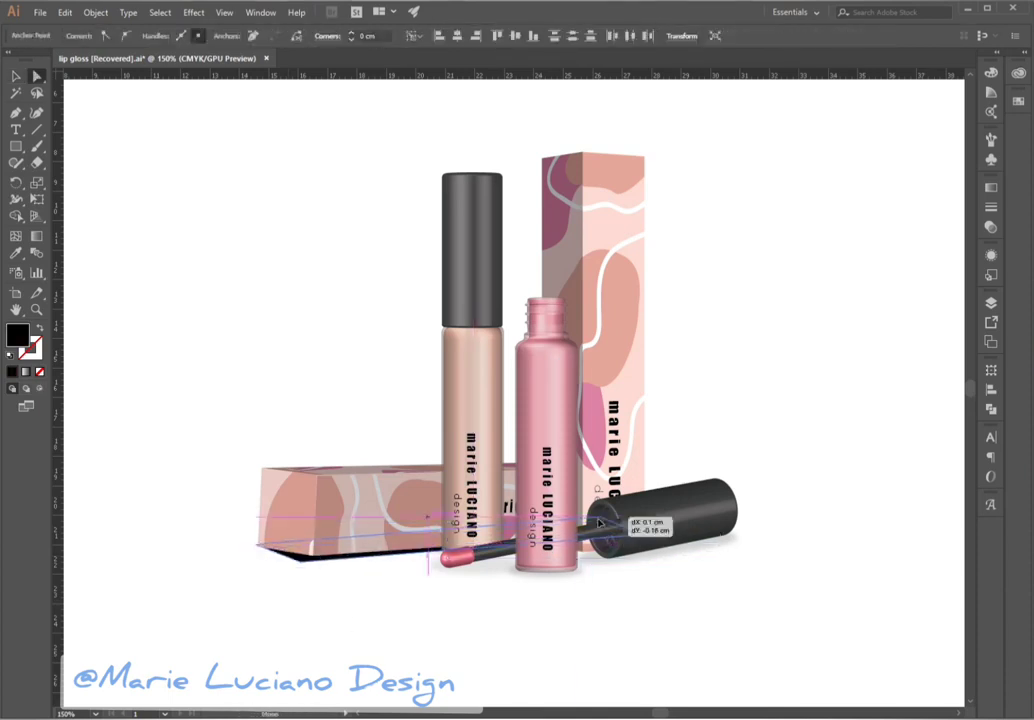
{"action": "left_click", "coordinate": [193, 12]}
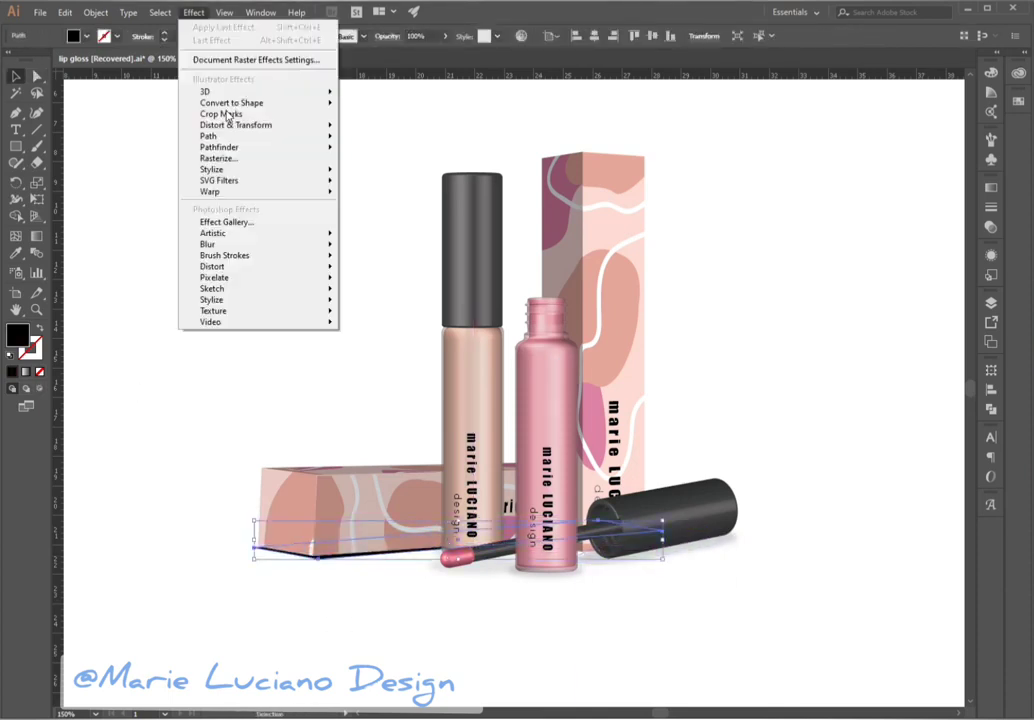
{"action": "left_click", "coordinate": [991, 254]}
{"action": "left_click", "coordinate": [991, 226]}
Add a thin blurred ellipse under the brush handle, set to Multiply at lower opacity.
{"action": "key", "text": "l"}
{"action": "left_click_drag", "start_coordinate": [505, 532], "coordinate": [660, 558]}
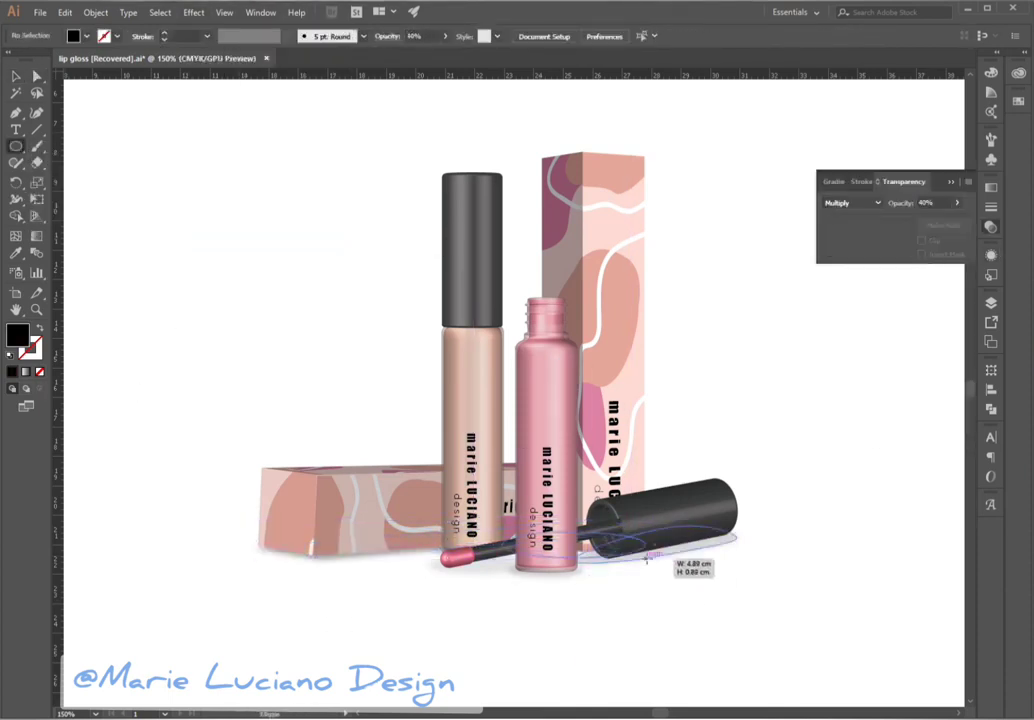
{"action": "left_click", "coordinate": [193, 12]}
{"action": "left_click", "coordinate": [222, 46]}
{"action": "left_click", "coordinate": [288, 342]}
{"action": "left_click", "coordinate": [850, 203]}
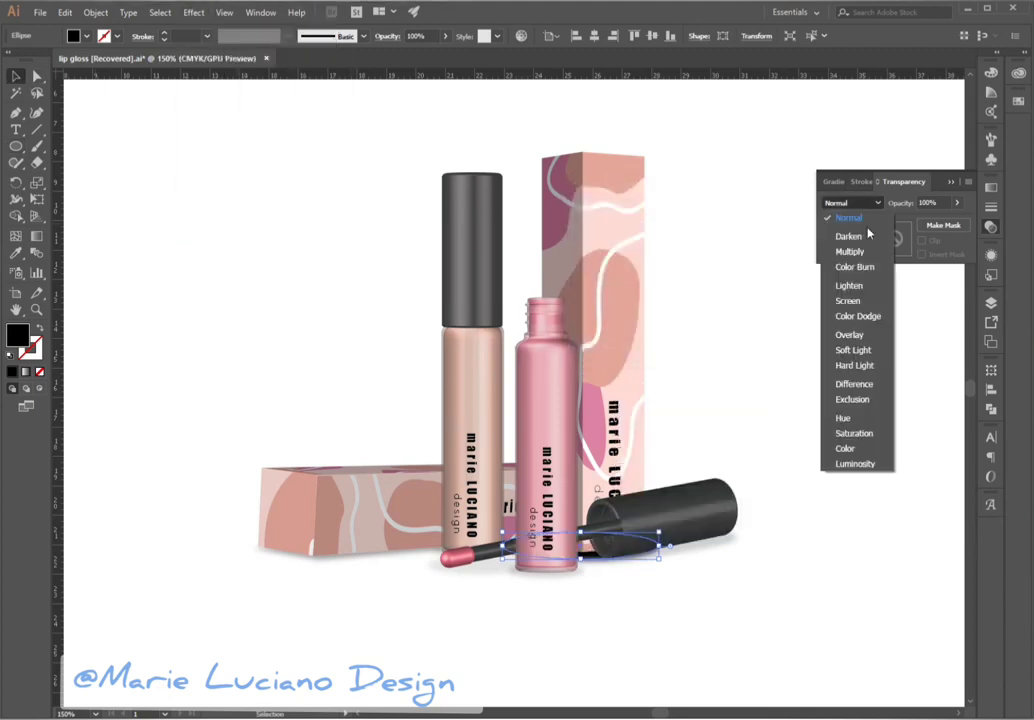
{"action": "left_click", "coordinate": [849, 249]}
{"action": "left_click_drag", "start_coordinate": [957, 202], "coordinate": [929, 224]}
Deselect and recheck the brush-handle shadow ellipse.
{"action": "left_click", "coordinate": [591, 591]}
{"action": "left_click", "coordinate": [584, 558]}
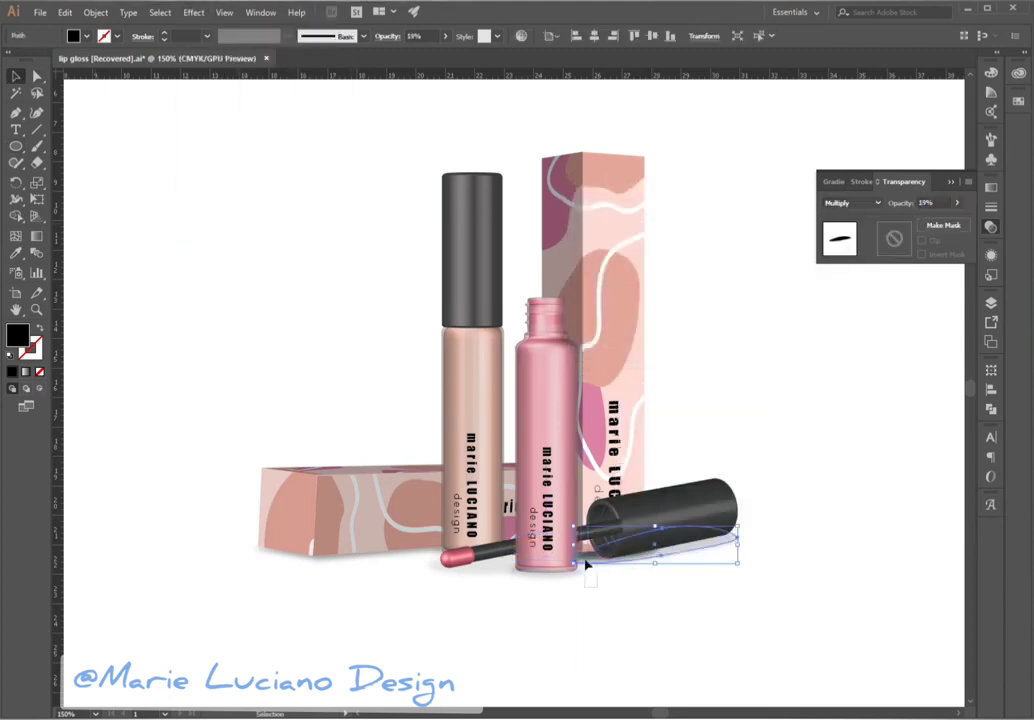
{"action": "left_click", "coordinate": [665, 607]}
{"action": "scroll", "coordinate": [330, 557], "scroll_direction": "up", "scroll_amount": 1}
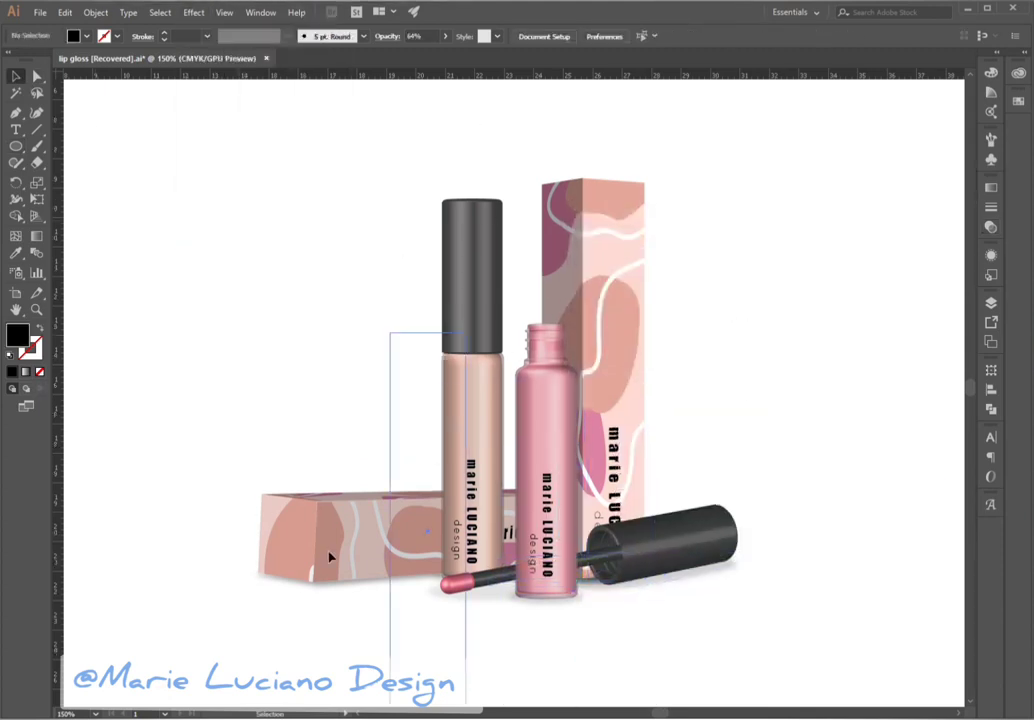
Stretch a corner anchor of the lying box's shadow with Direct Selection.
{"action": "left_click", "coordinate": [993, 258]}
{"action": "key", "text": "Escape"}
{"action": "left_click_drag", "start_coordinate": [321, 589], "coordinate": [584, 548]}
{"action": "left_click", "coordinate": [383, 598]}
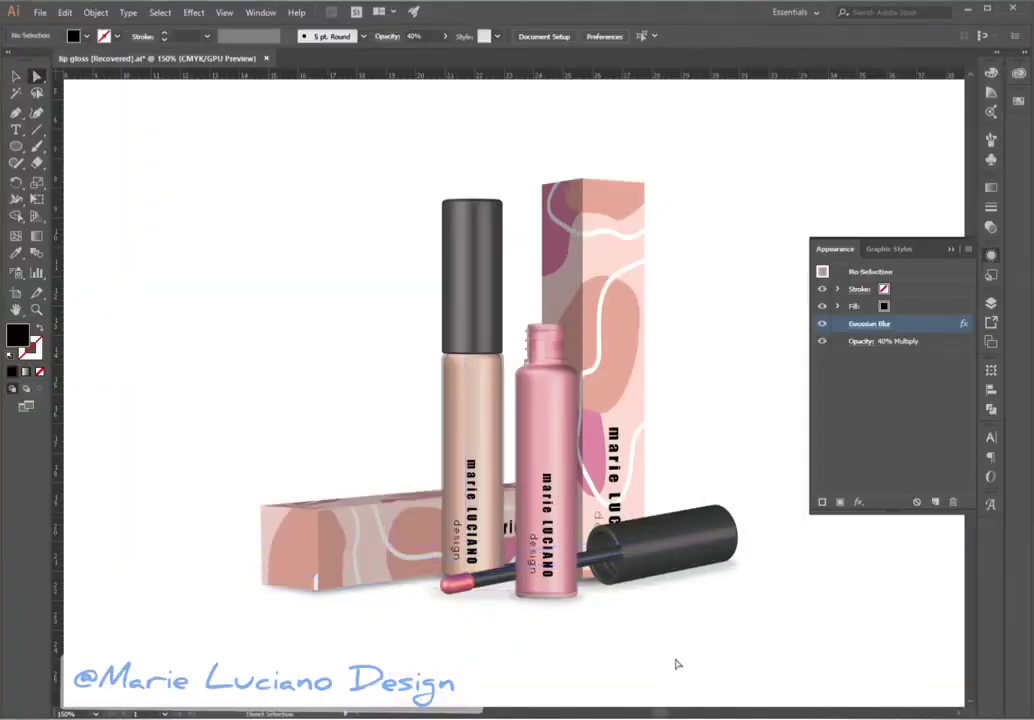
{"action": "key", "text": "v"}
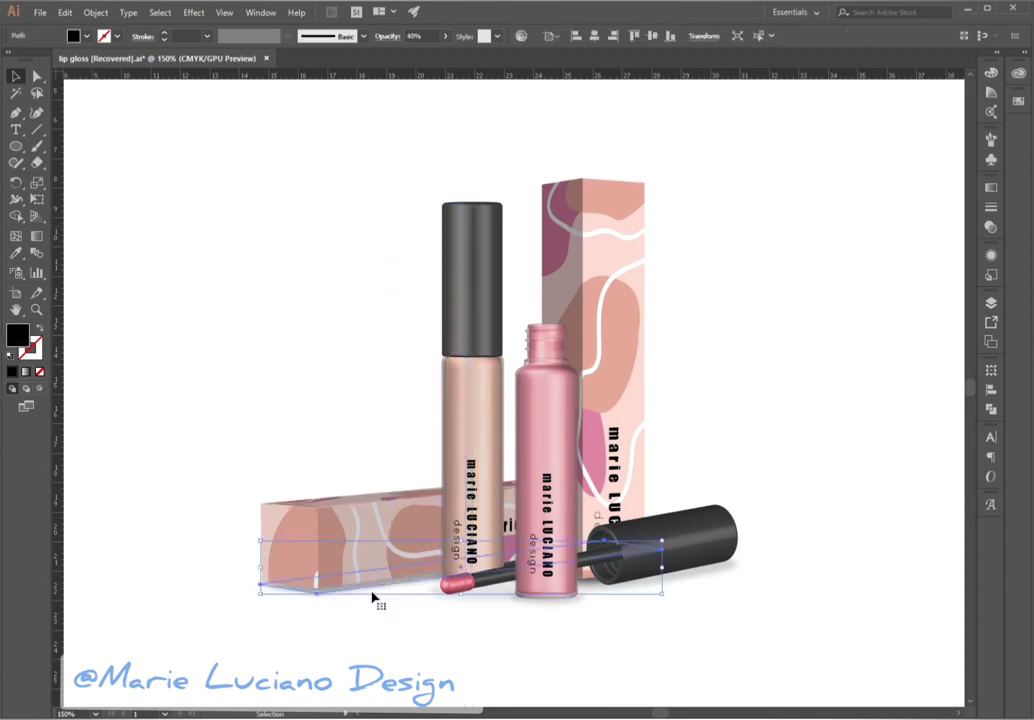
Reapply the pink bottle's 3D Revolve and open the wand piece's revolve (33°, 0°, −79°, 28% ambient).
{"action": "left_click", "coordinate": [449, 598]}
{"action": "left_click", "coordinate": [711, 623]}
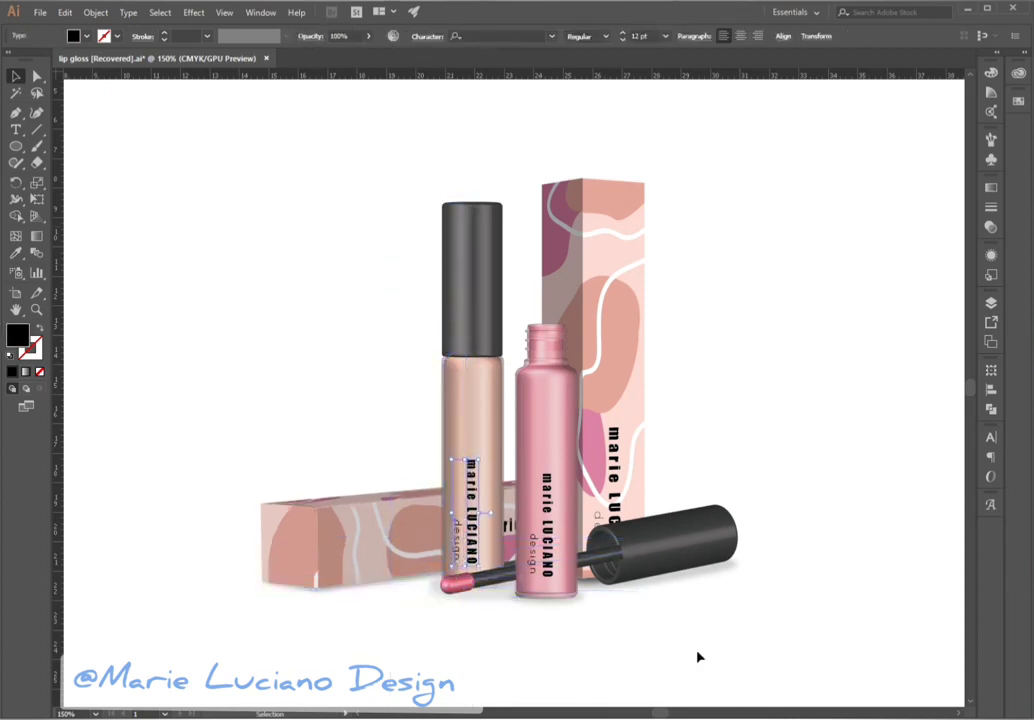
{"action": "left_click", "coordinate": [545, 450]}
{"action": "key", "text": "ctrl+alt+shift+e"}
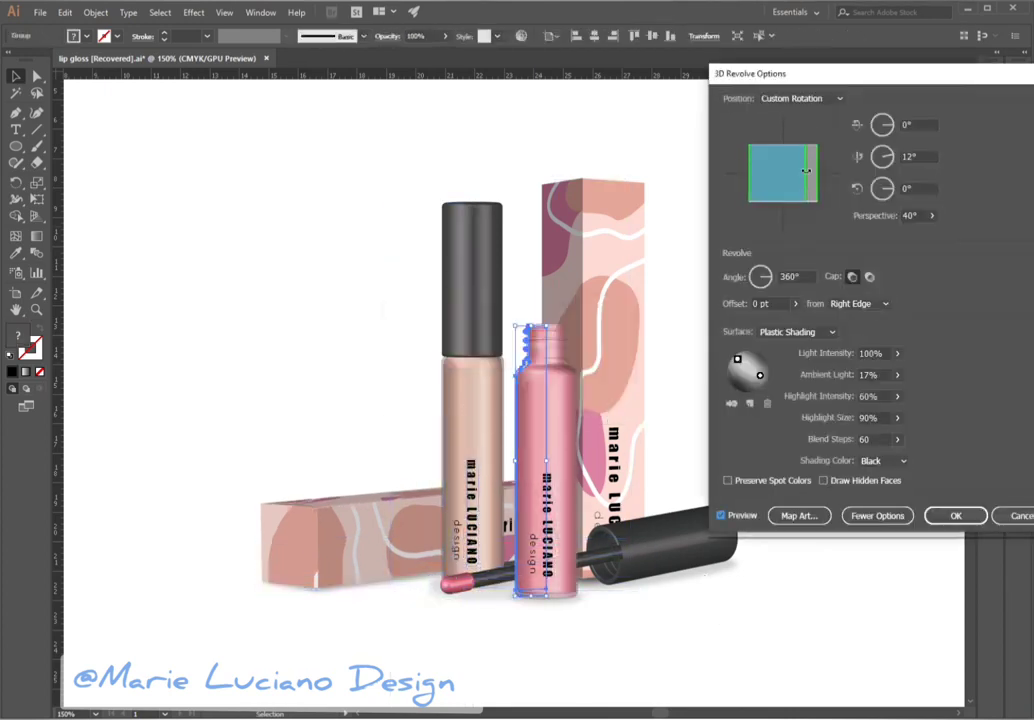
{"action": "key", "text": "Return"}
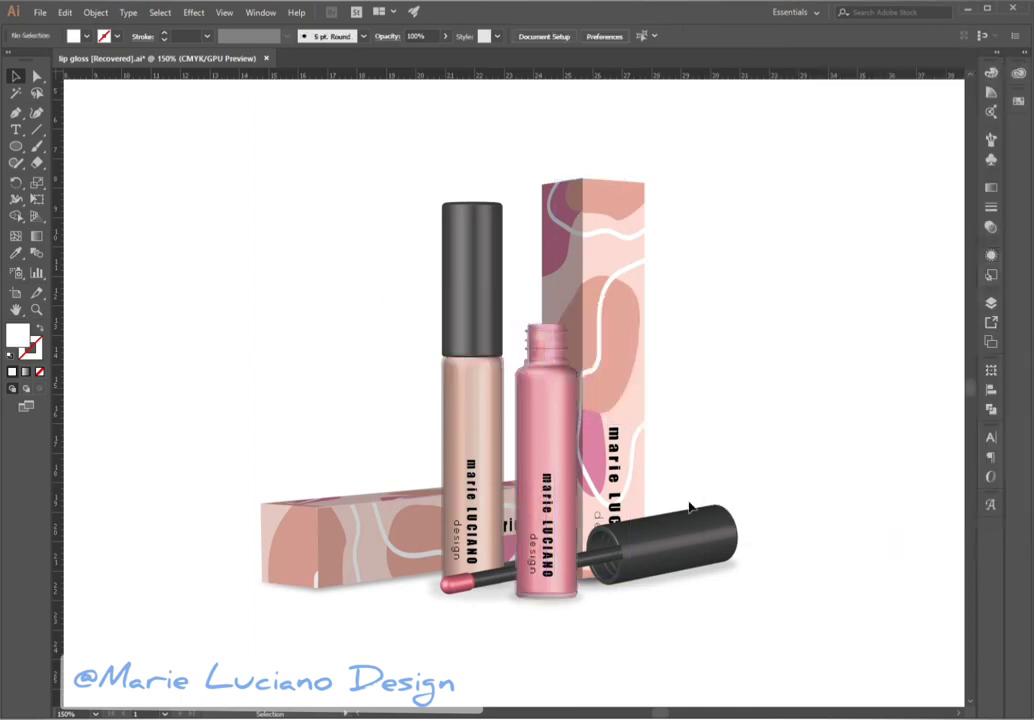
{"action": "left_click", "coordinate": [583, 600]}
{"action": "key", "text": "ctrl+alt+shift+e"}
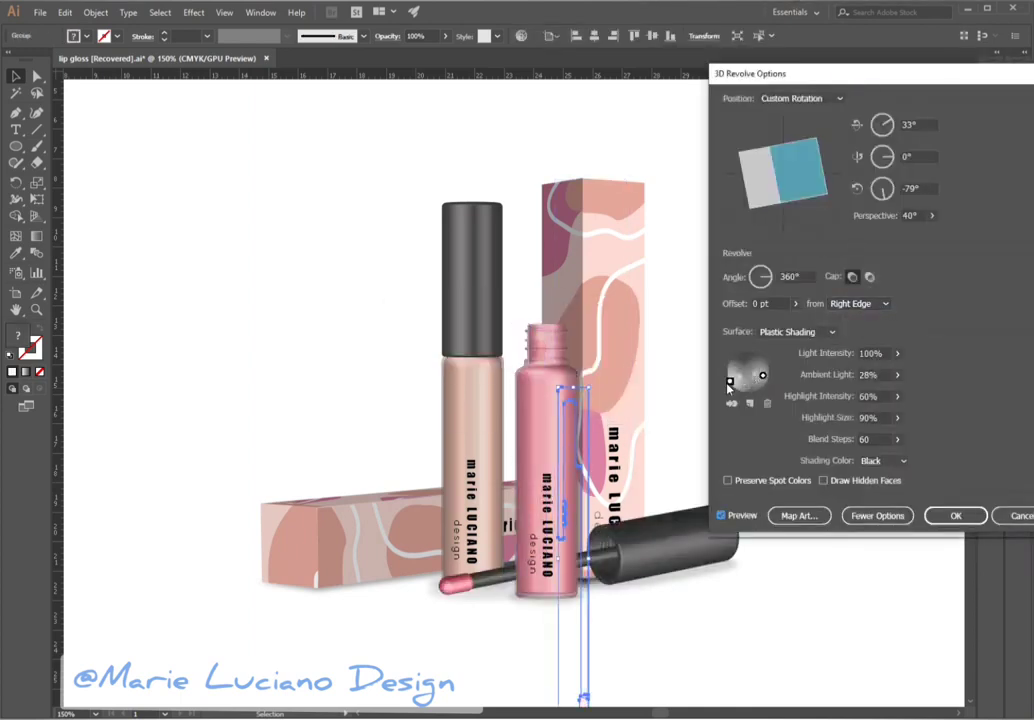
Apply the revolve lighting and add a 27%-opacity shadow ellipse under the pink bottle base.
{"action": "key", "text": "Return"}
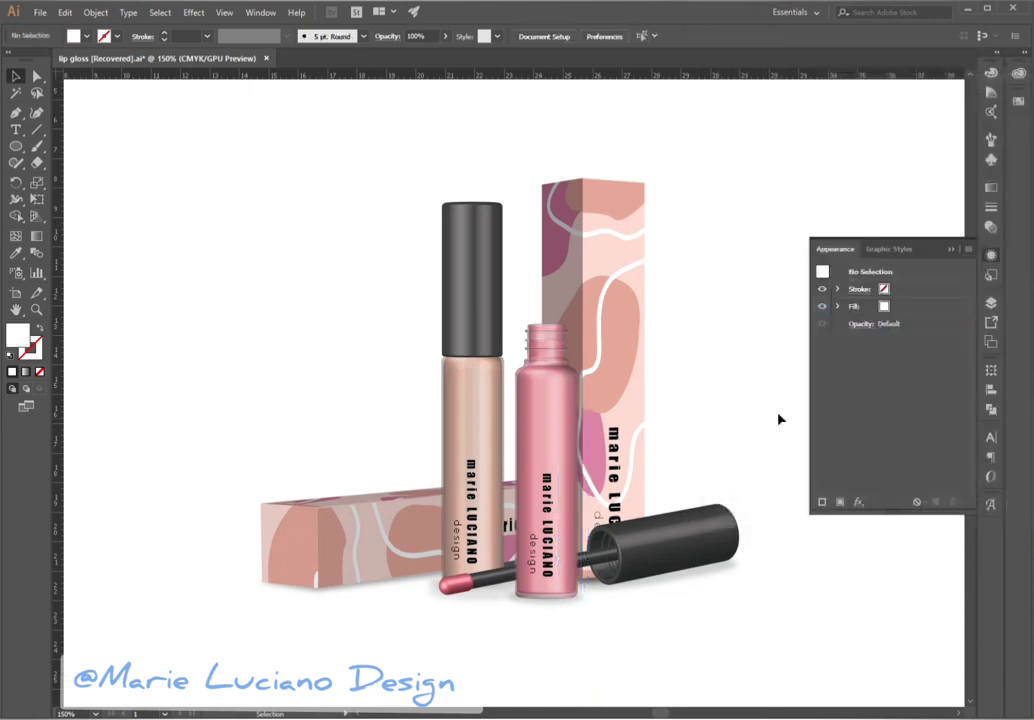
{"action": "left_click", "coordinate": [716, 586]}
{"action": "key", "text": "ctrl+shift+F10"}
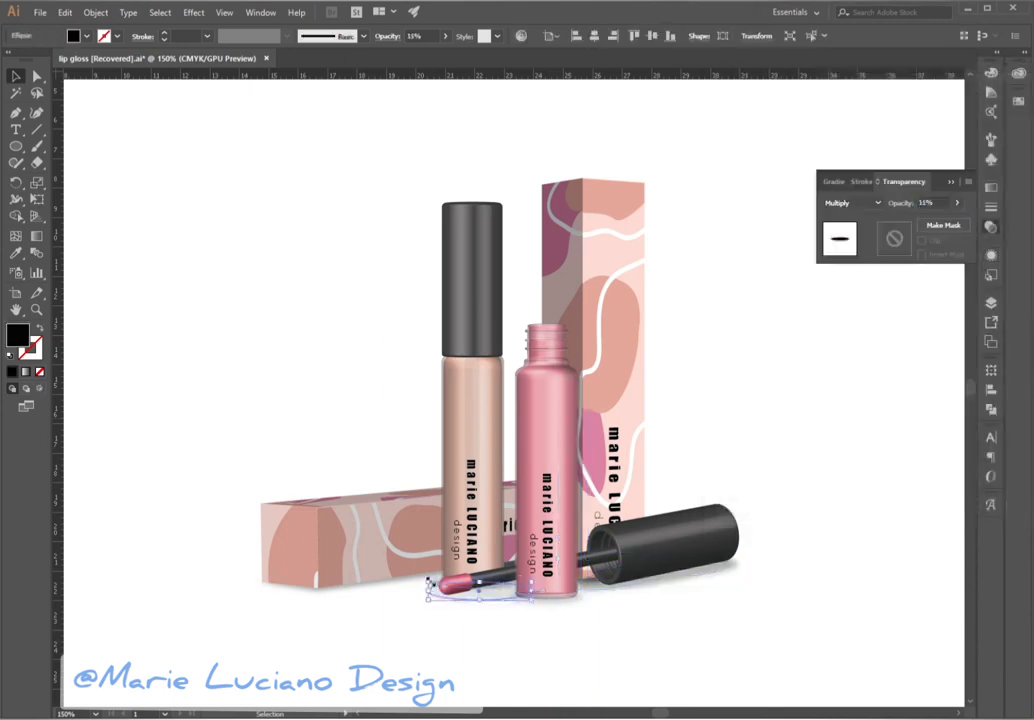
{"action": "left_click_drag", "start_coordinate": [437, 578], "coordinate": [406, 605]}
{"action": "type", "text": "27"}
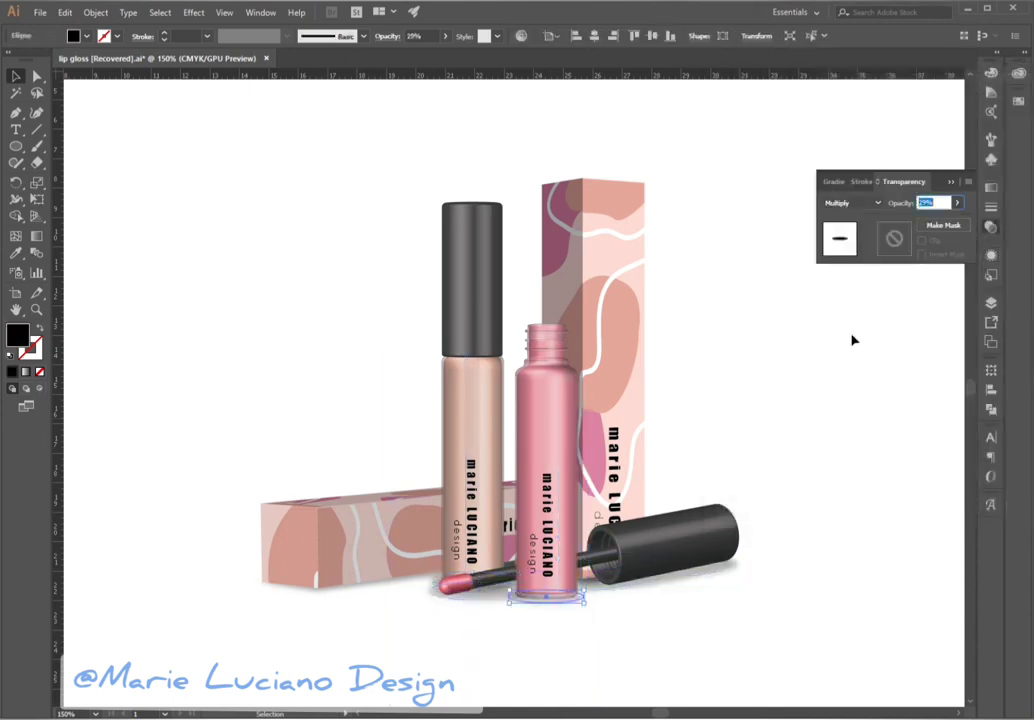
Add a shadow ellipse at the wand tip, then review the cap and box shading.
{"action": "mouse_move", "coordinate": [530, 578]}
{"action": "left_mouse_down"}
{"action": "mouse_move", "coordinate": [437, 595]}
{"action": "mouse_move", "coordinate": [437, 580]}
{"action": "left_mouse_up"}
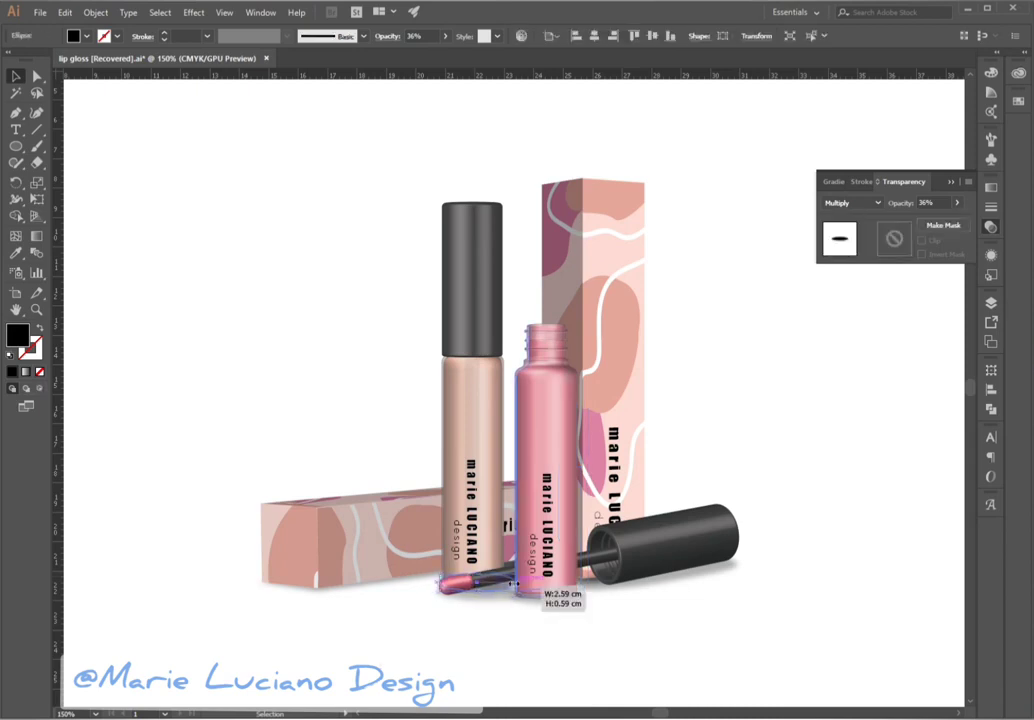
{"action": "left_click", "coordinate": [655, 650]}
{"action": "left_click", "coordinate": [680, 552]}
{"action": "left_click", "coordinate": [722, 648]}
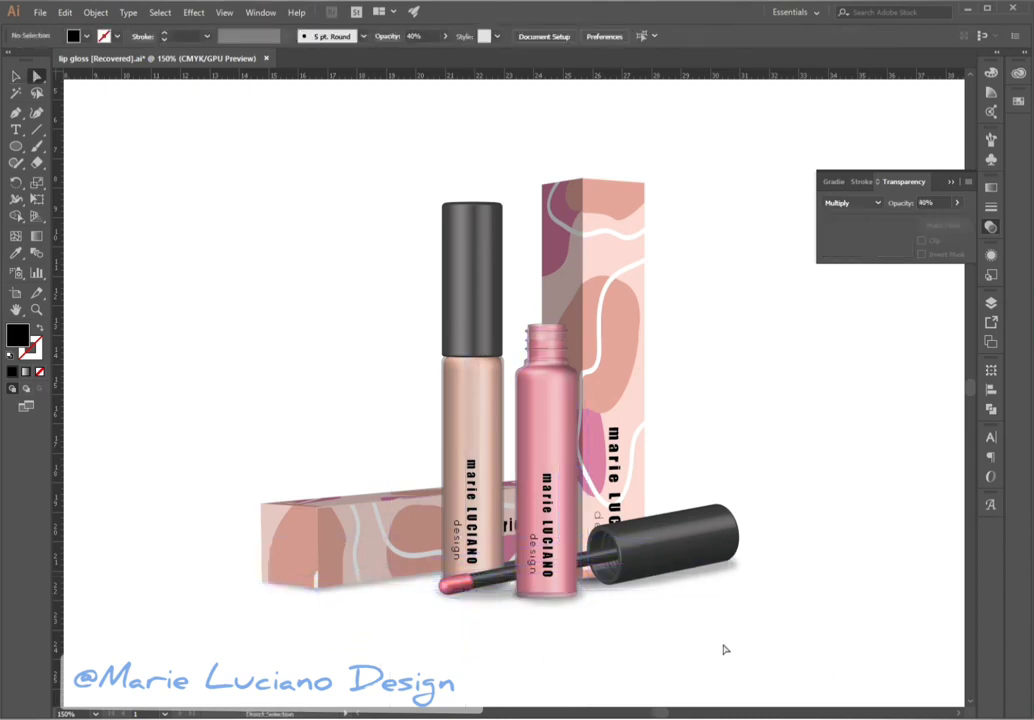
{"action": "left_click", "coordinate": [300, 530]}
{"action": "left_click", "coordinate": [722, 648]}
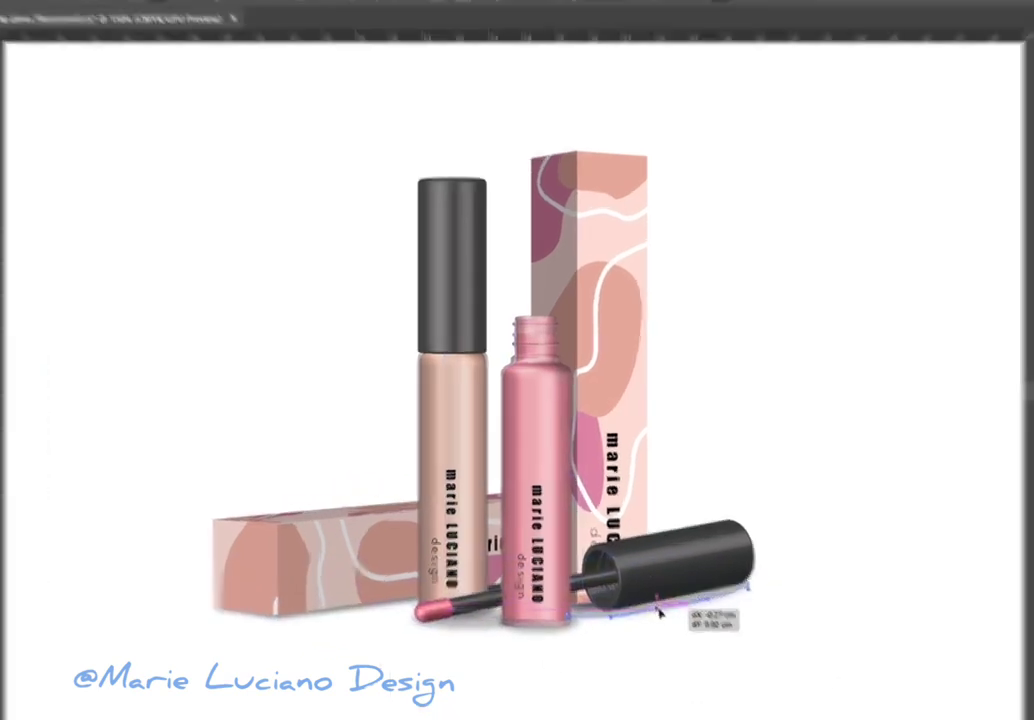